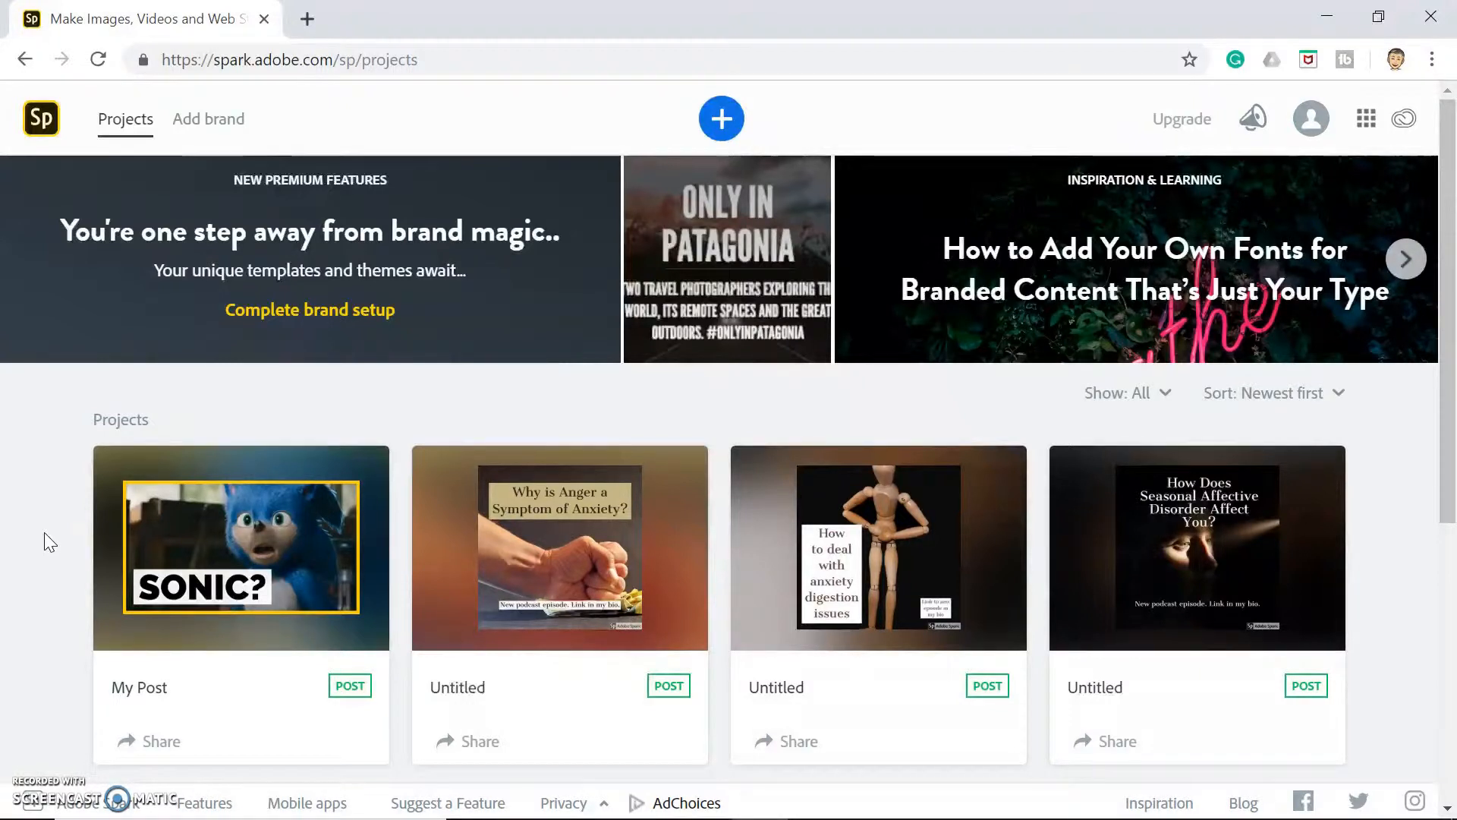
Start a new project and examine the template categories and the options for starting from scratch
{"action": "scroll", "coordinate": [44, 531], "scroll_direction": "down", "scroll_amount": 1}
{"action": "scroll", "coordinate": [44, 531], "scroll_direction": "up", "scroll_amount": 1}
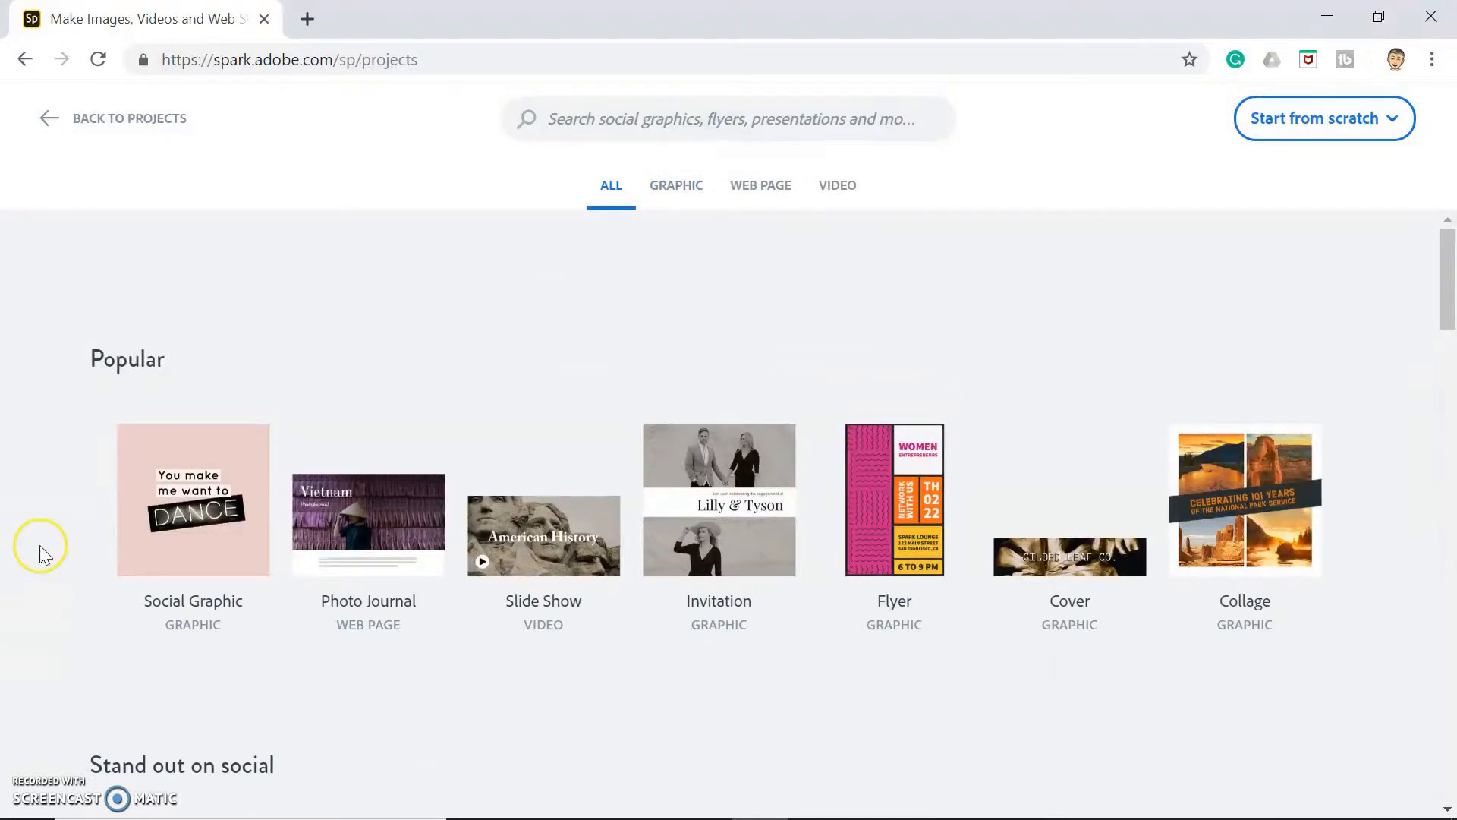
{"action": "scroll", "coordinate": [43, 554], "scroll_direction": "down", "scroll_amount": 1}
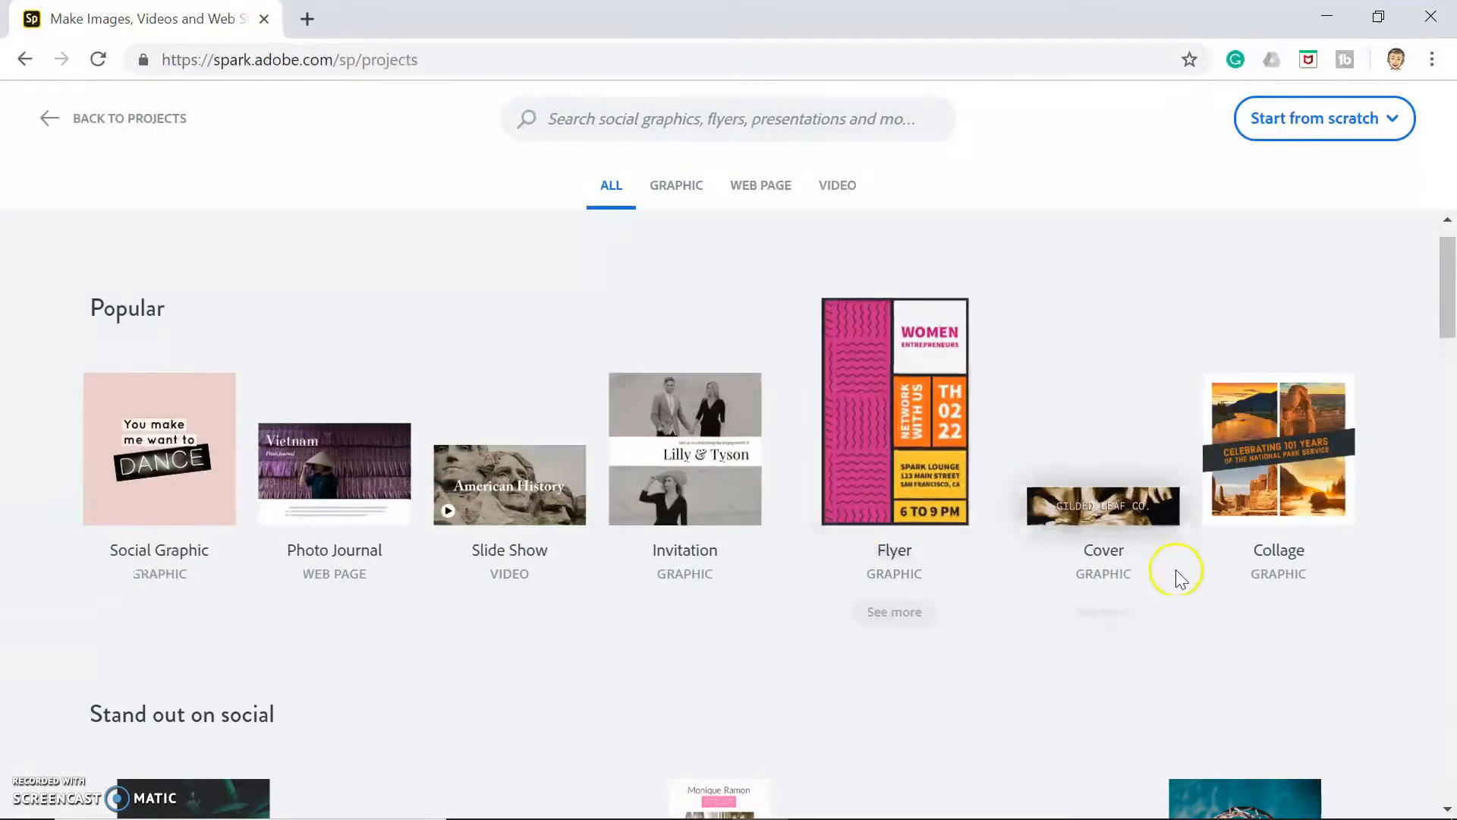
{"action": "scroll", "coordinate": [848, 660], "scroll_direction": "down", "scroll_amount": 6}
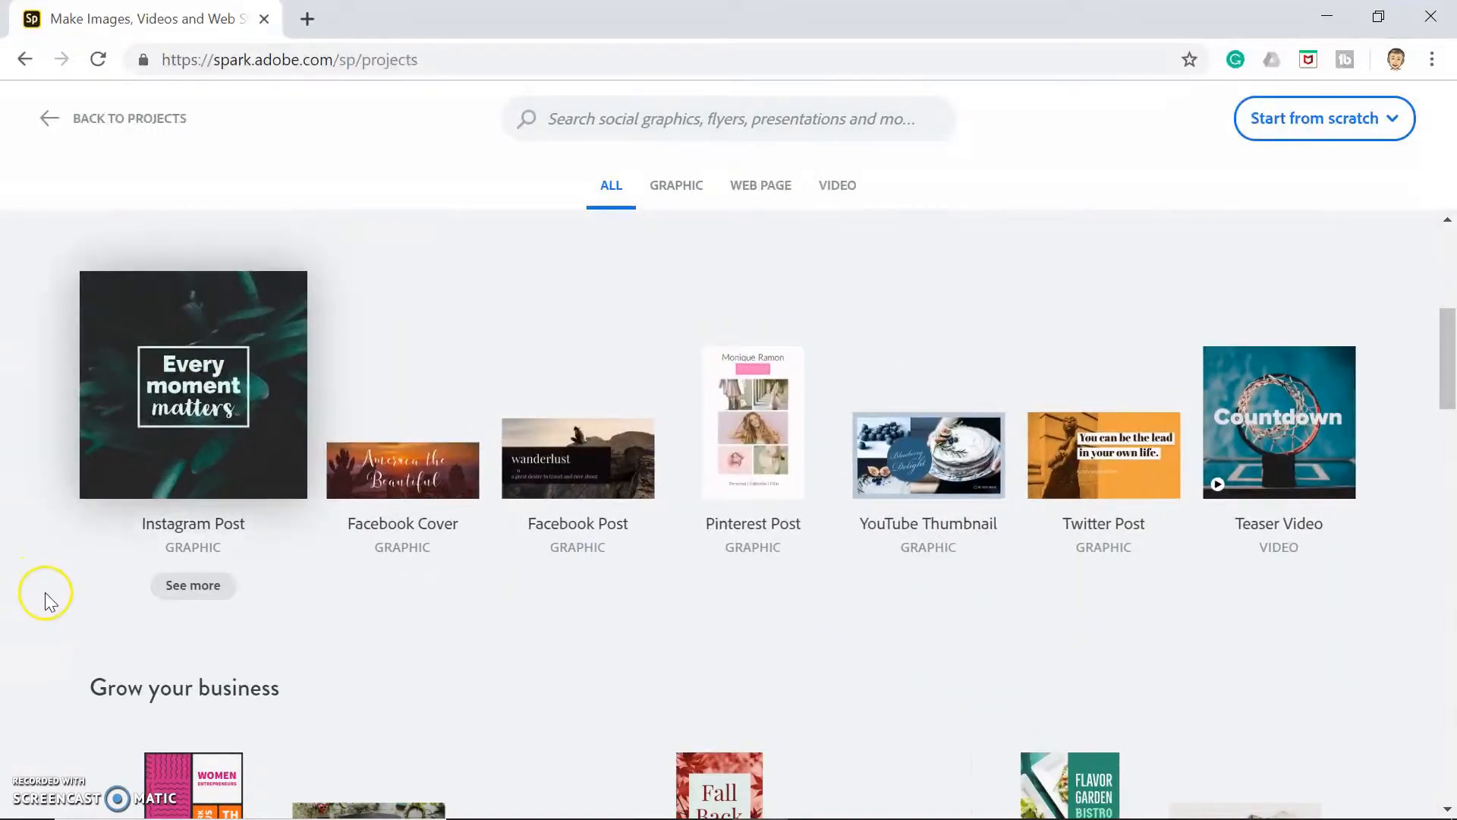
{"action": "scroll", "coordinate": [44, 594], "scroll_direction": "down", "scroll_amount": 2}
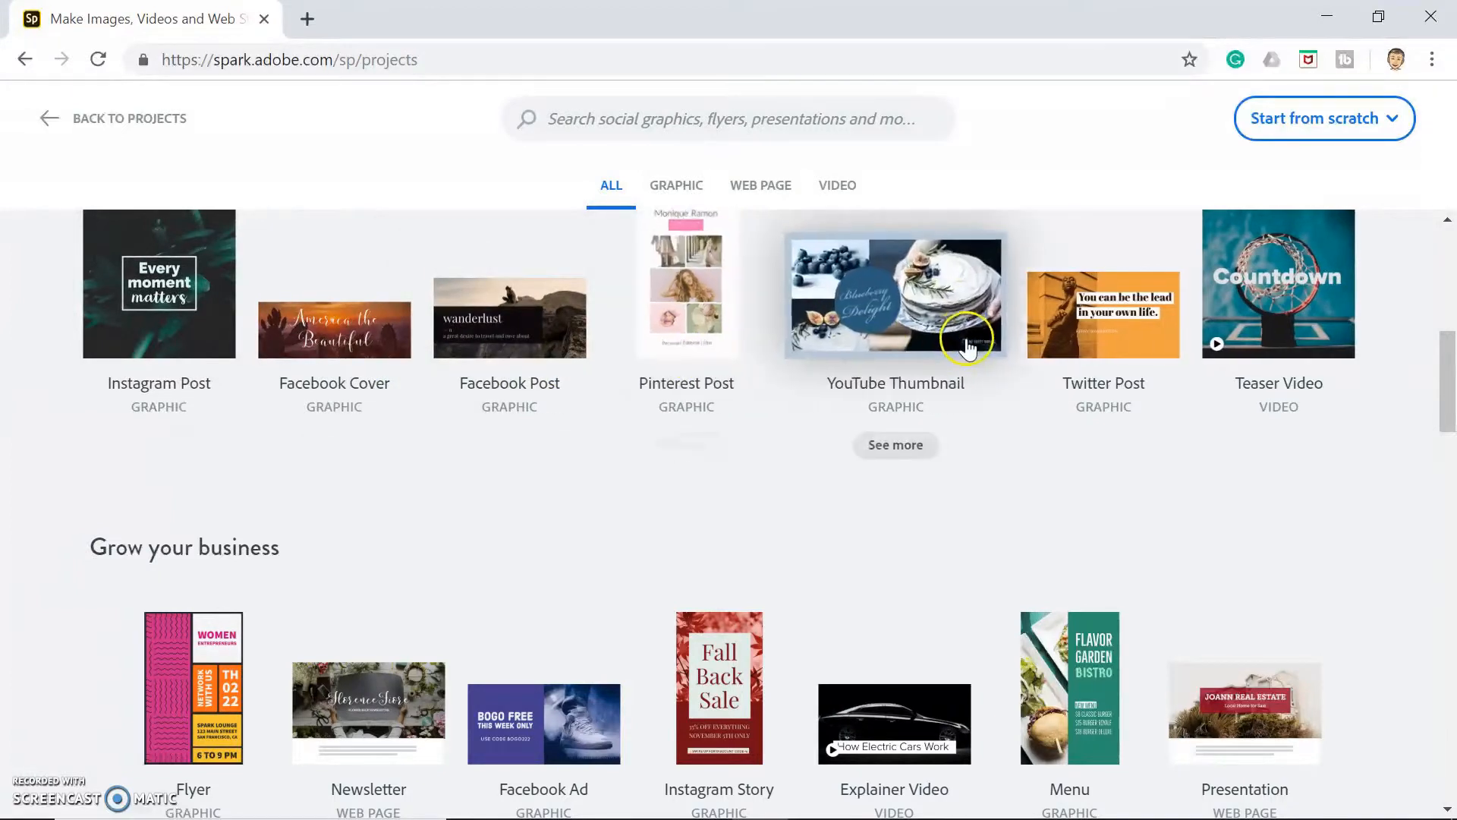
{"action": "scroll", "coordinate": [1015, 545], "scroll_direction": "down", "scroll_amount": 2}
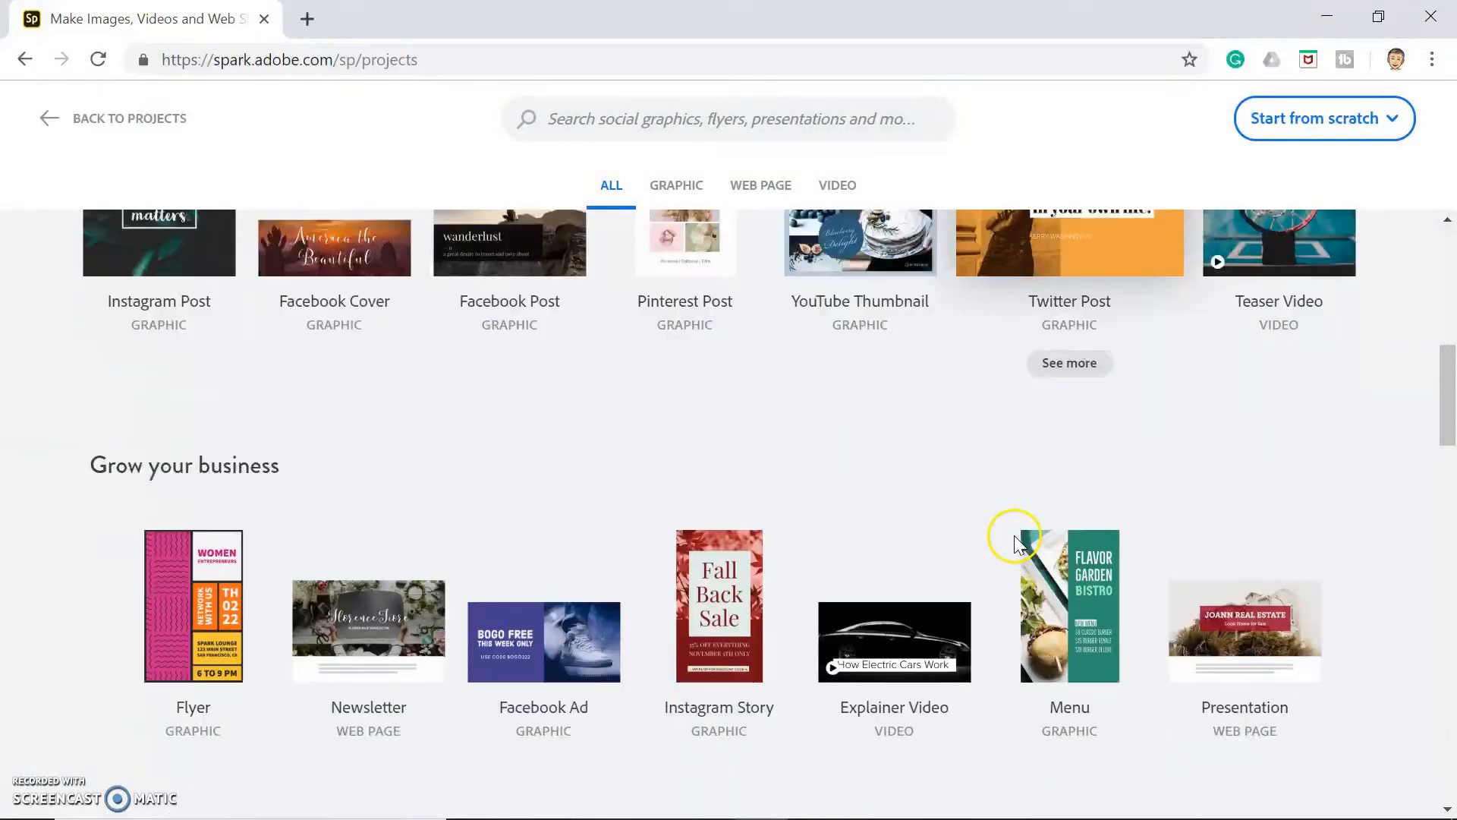
{"action": "scroll", "coordinate": [1017, 545], "scroll_direction": "up", "scroll_amount": 10}
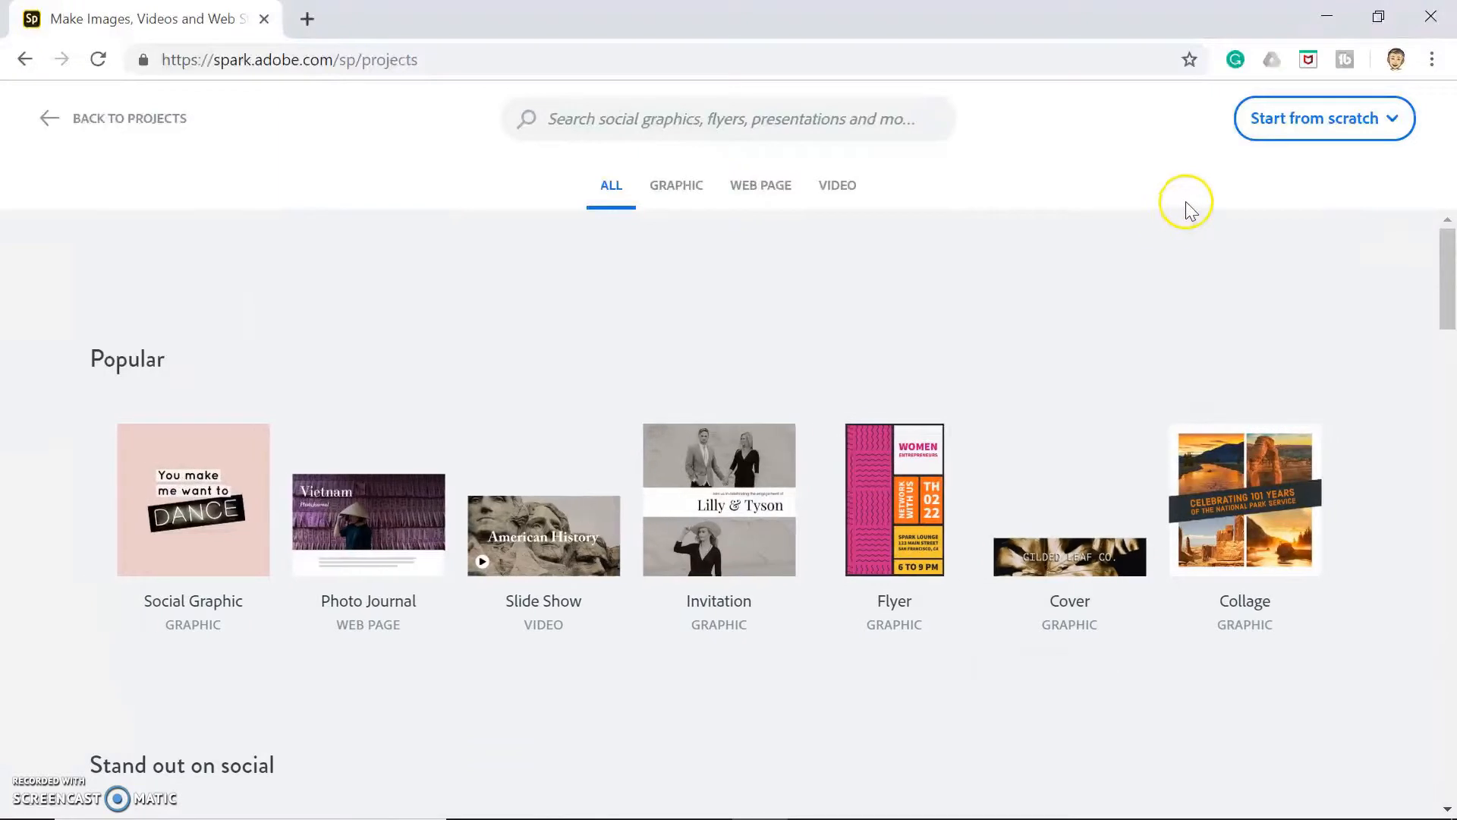
{"action": "left_click", "coordinate": [1284, 129]}
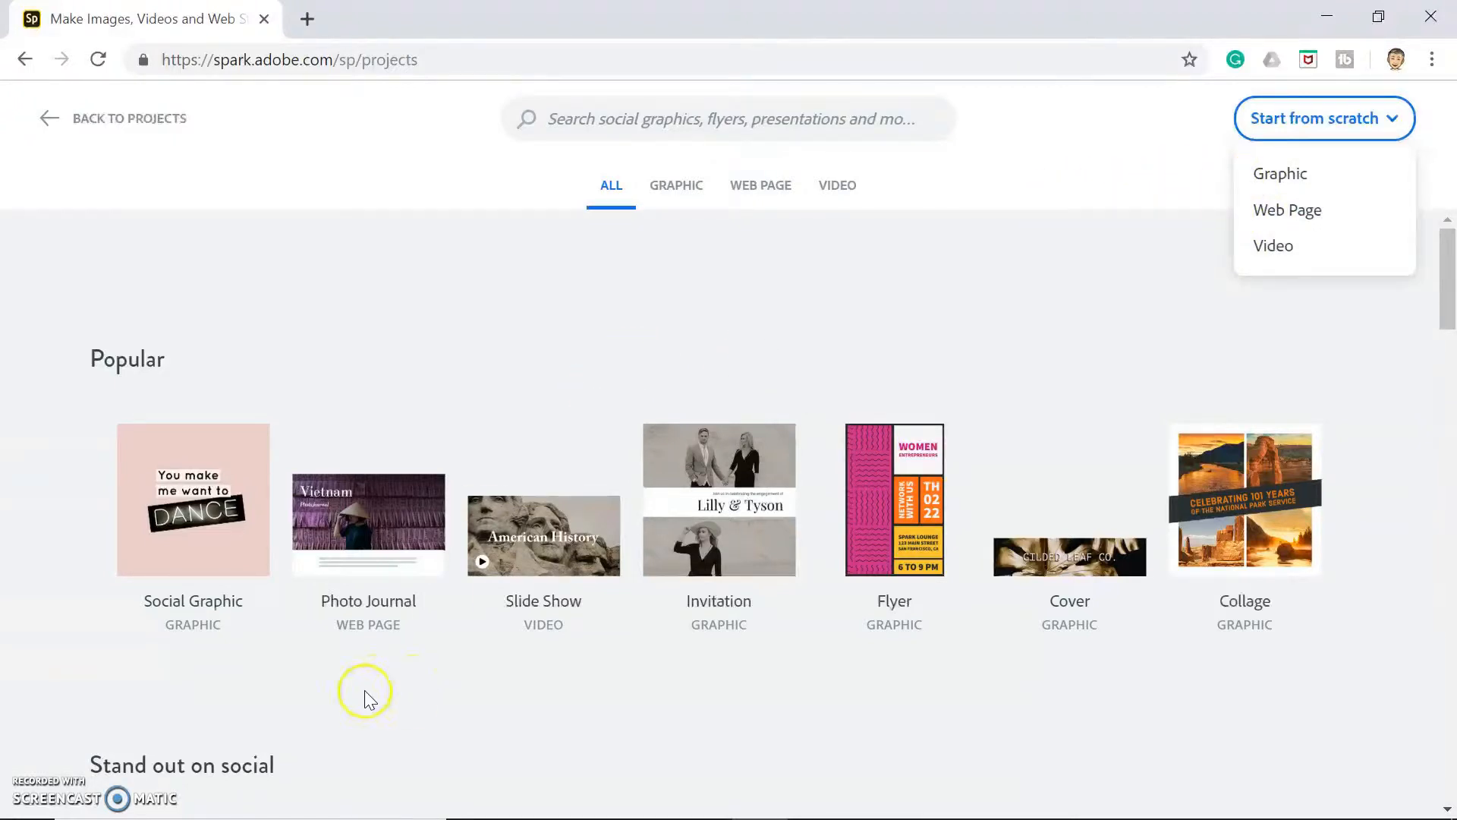
{"action": "left_click", "coordinate": [33, 636]}
Start a new graphic from the YouTube Thumbnail template under Stand out on social
{"action": "scroll", "coordinate": [33, 636], "scroll_direction": "down", "scroll_amount": 6}
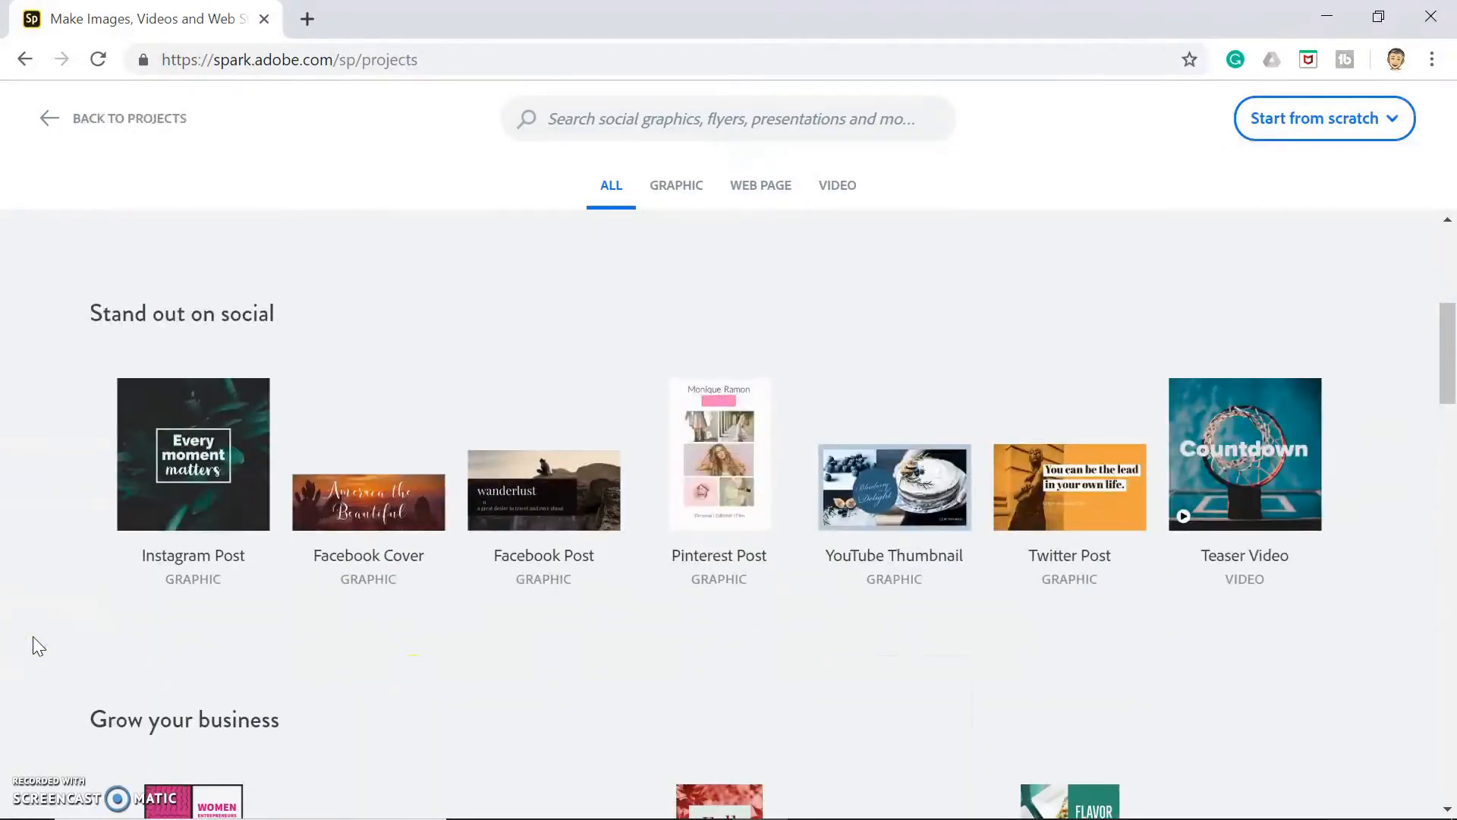
{"action": "left_click", "coordinate": [889, 486]}
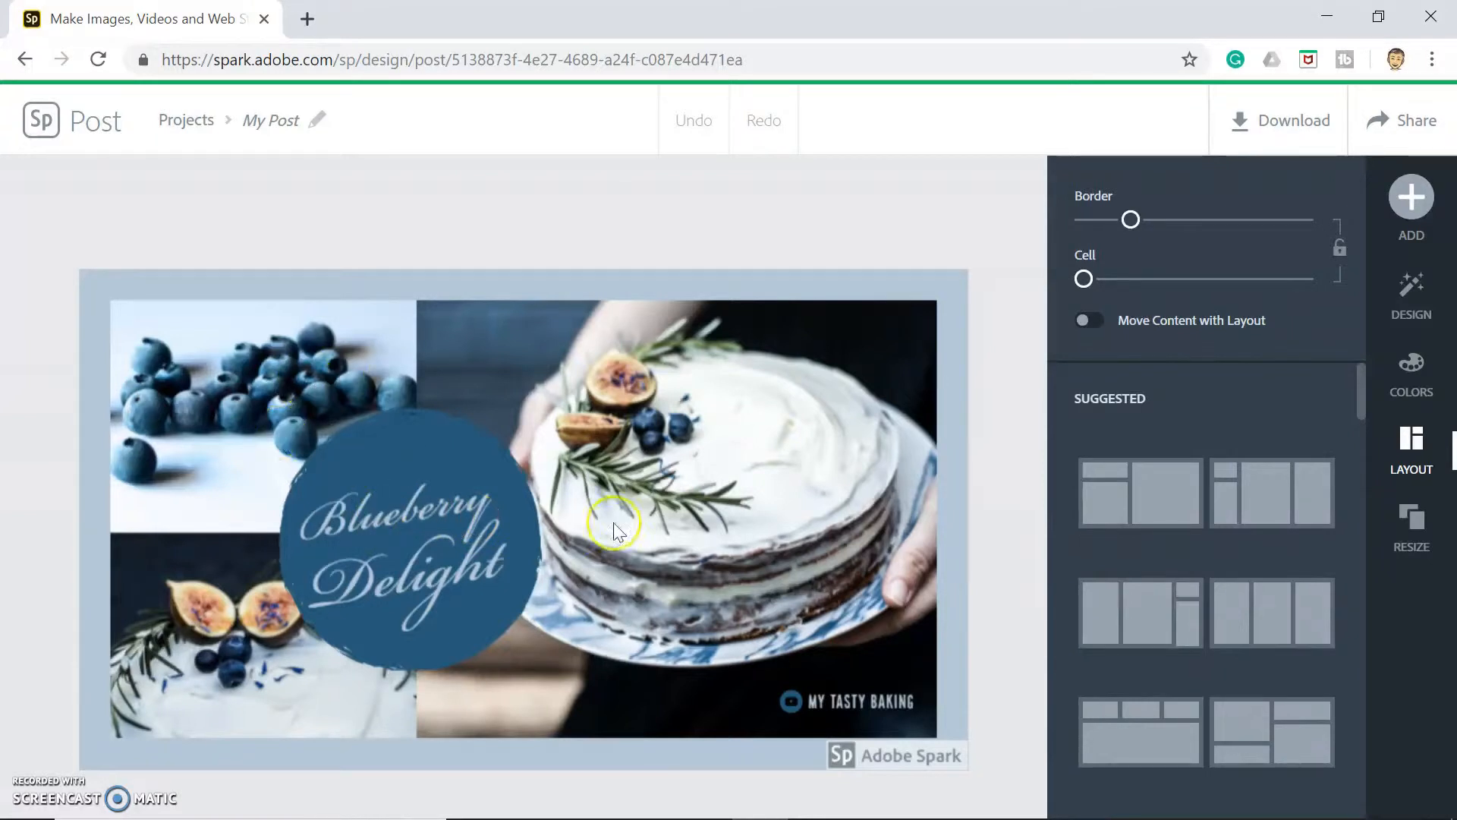
Delete the "Blueberry Delight" text together with its round blue background from the thumbnail
{"action": "left_click", "coordinate": [397, 523]}
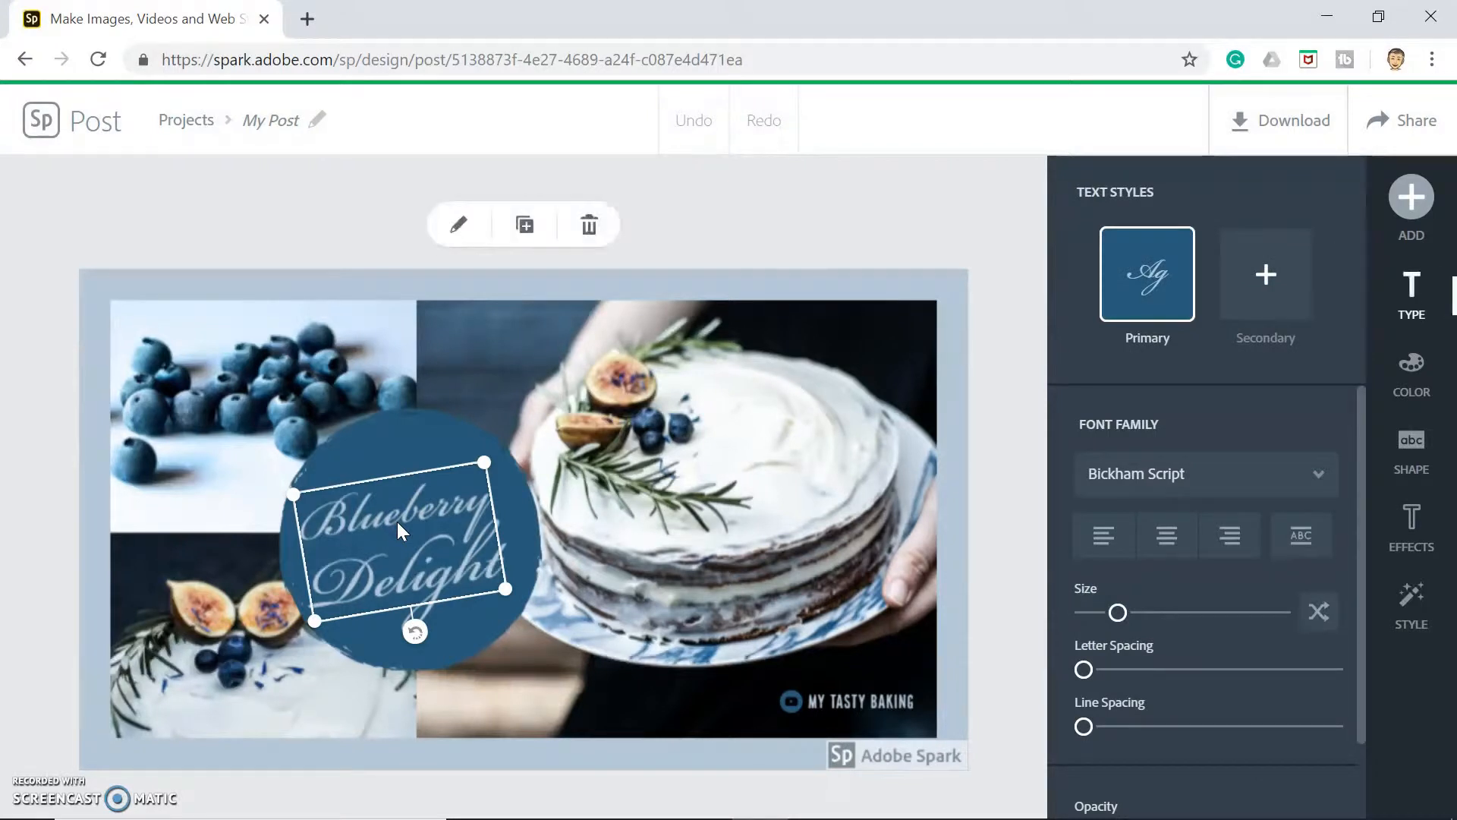
{"action": "key", "text": "Delete"}
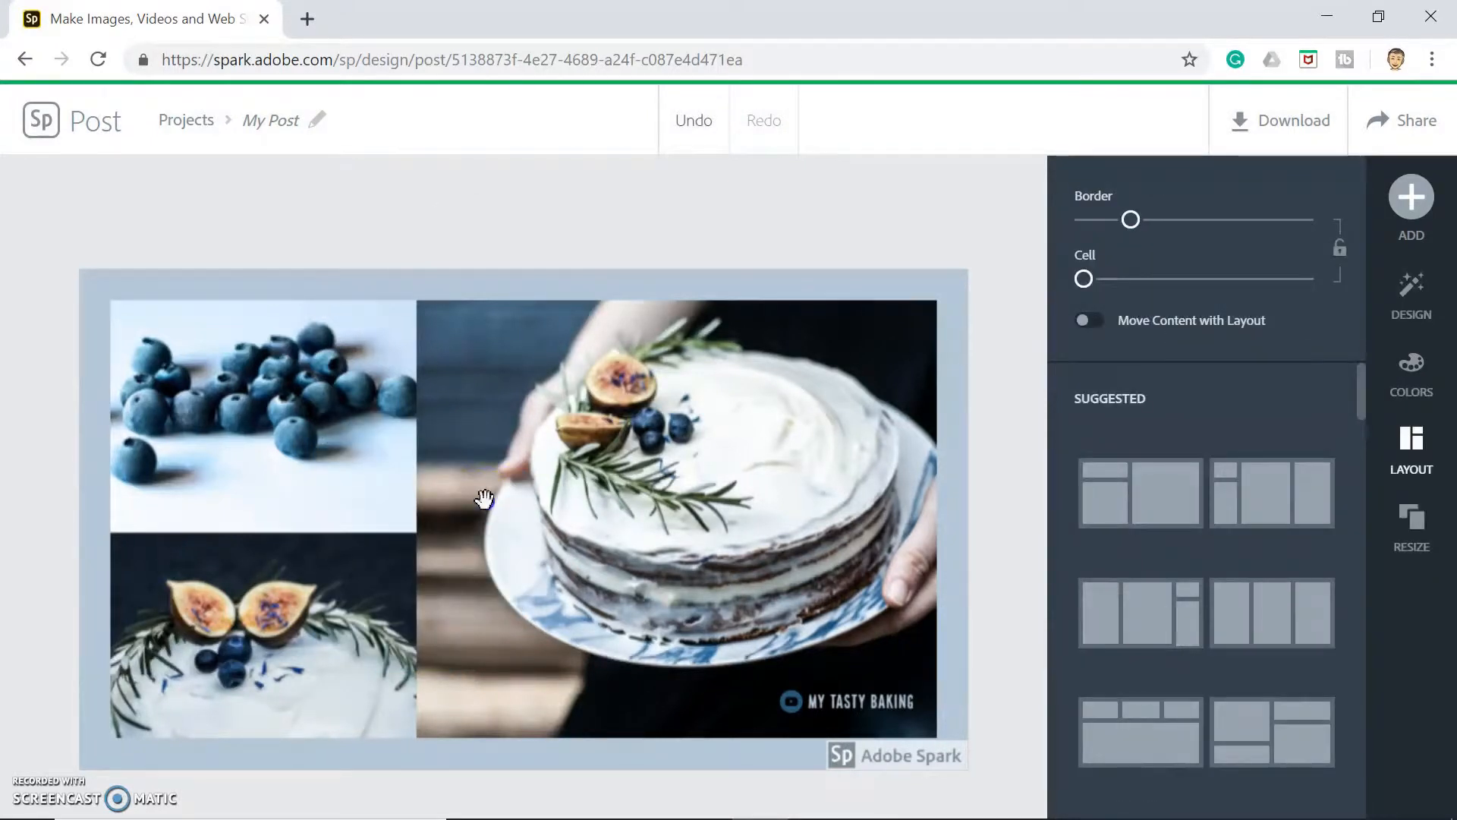
{"action": "left_click", "coordinate": [487, 502]}
{"action": "key", "text": "Delete"}
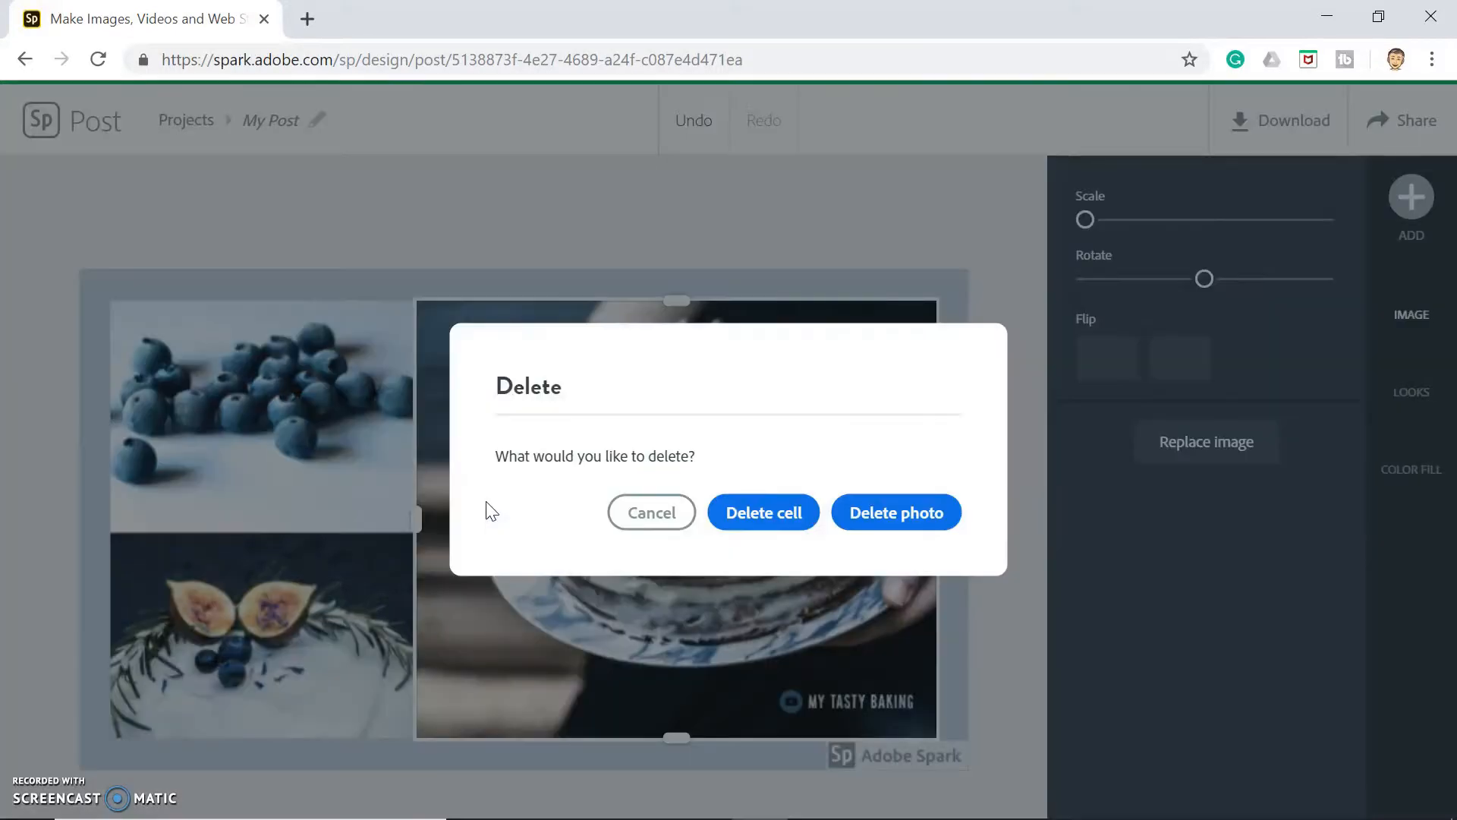
{"action": "left_click", "coordinate": [650, 510]}
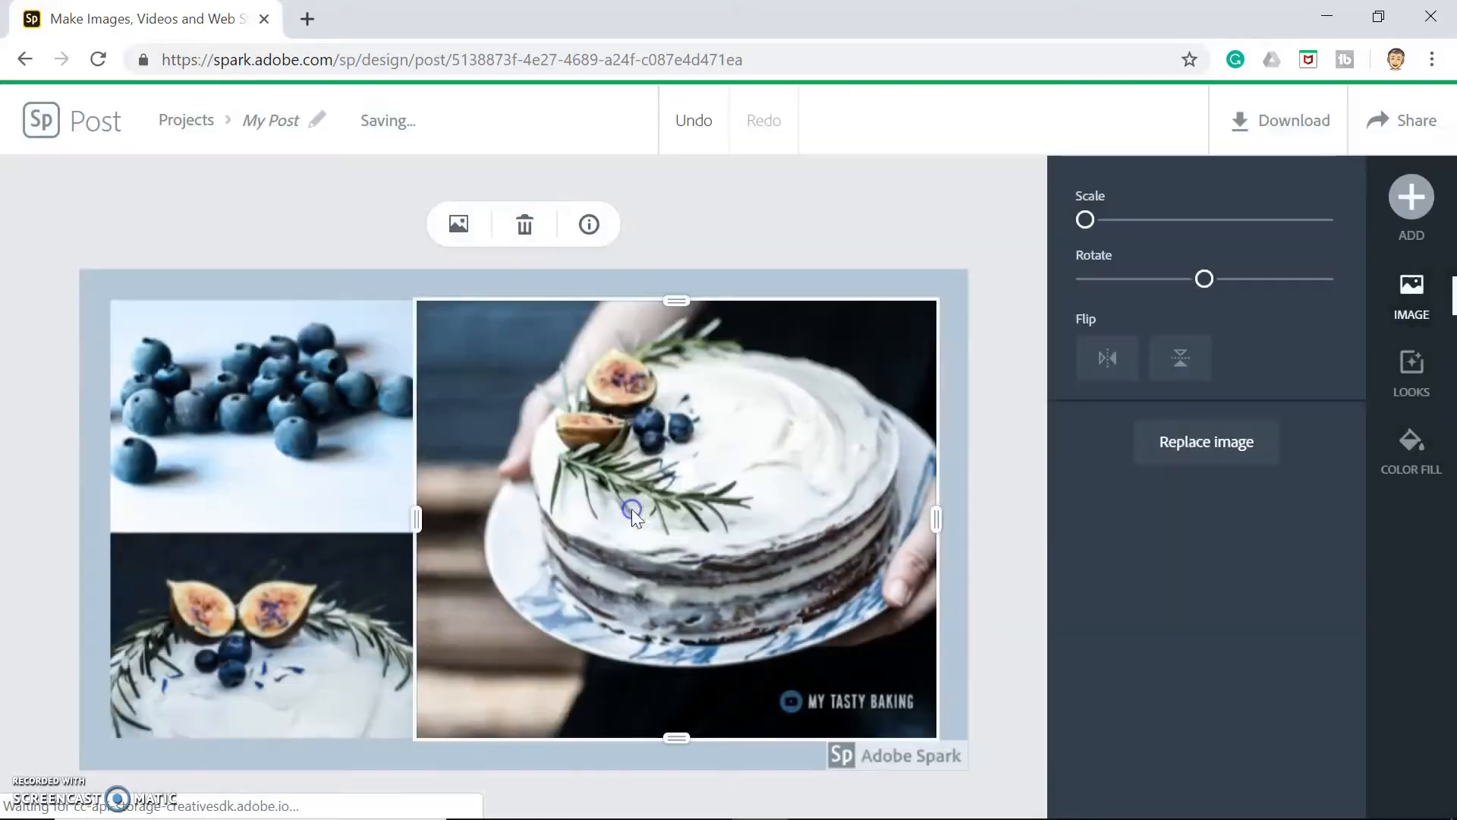
Examine the suggested and grid layouts available for arranging the three photos
{"action": "left_click", "coordinate": [997, 554]}
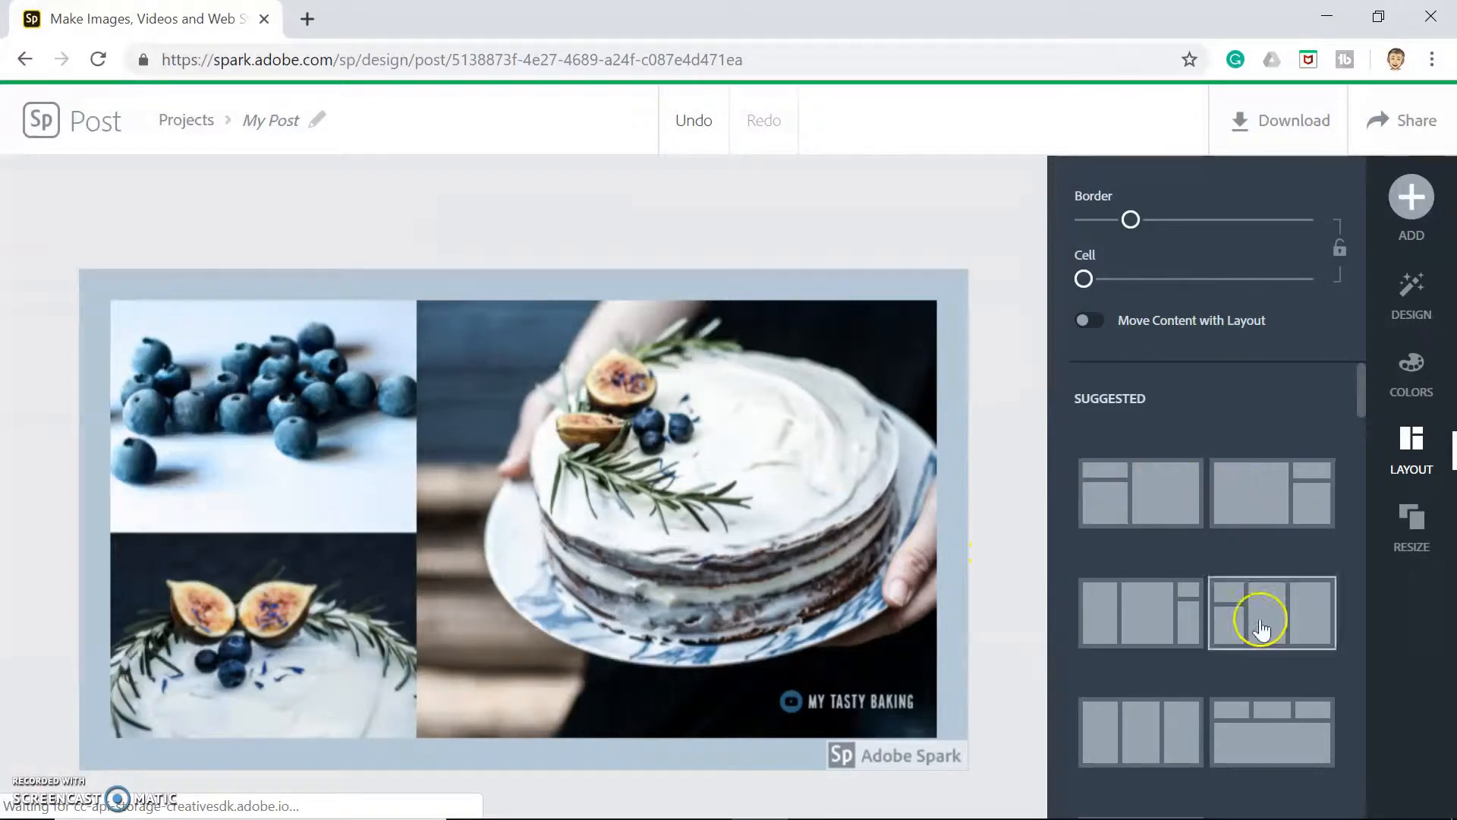
{"action": "scroll", "coordinate": [1158, 719], "scroll_direction": "down", "scroll_amount": 5}
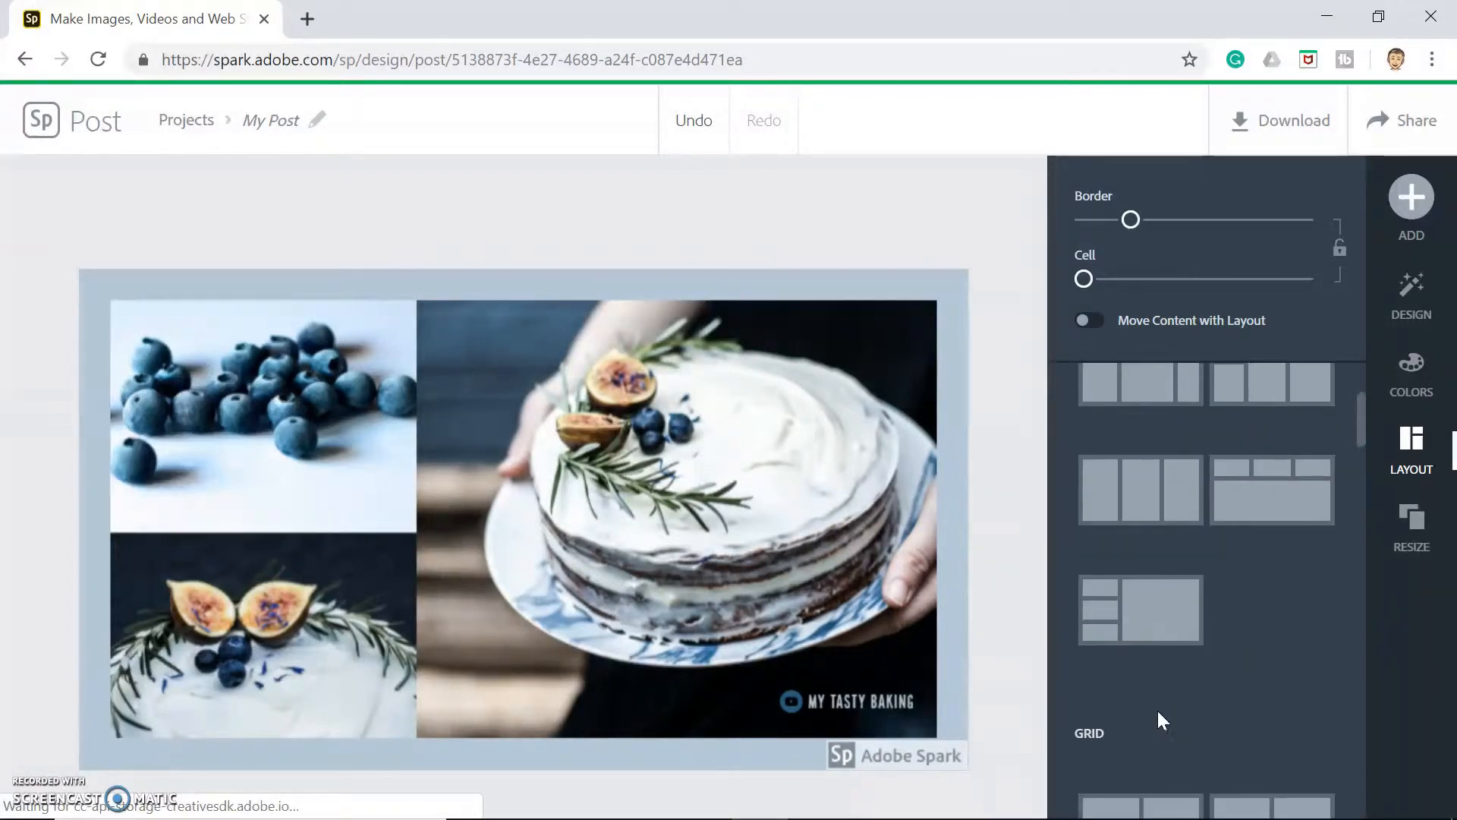
{"action": "scroll", "coordinate": [1158, 719], "scroll_direction": "down", "scroll_amount": 2}
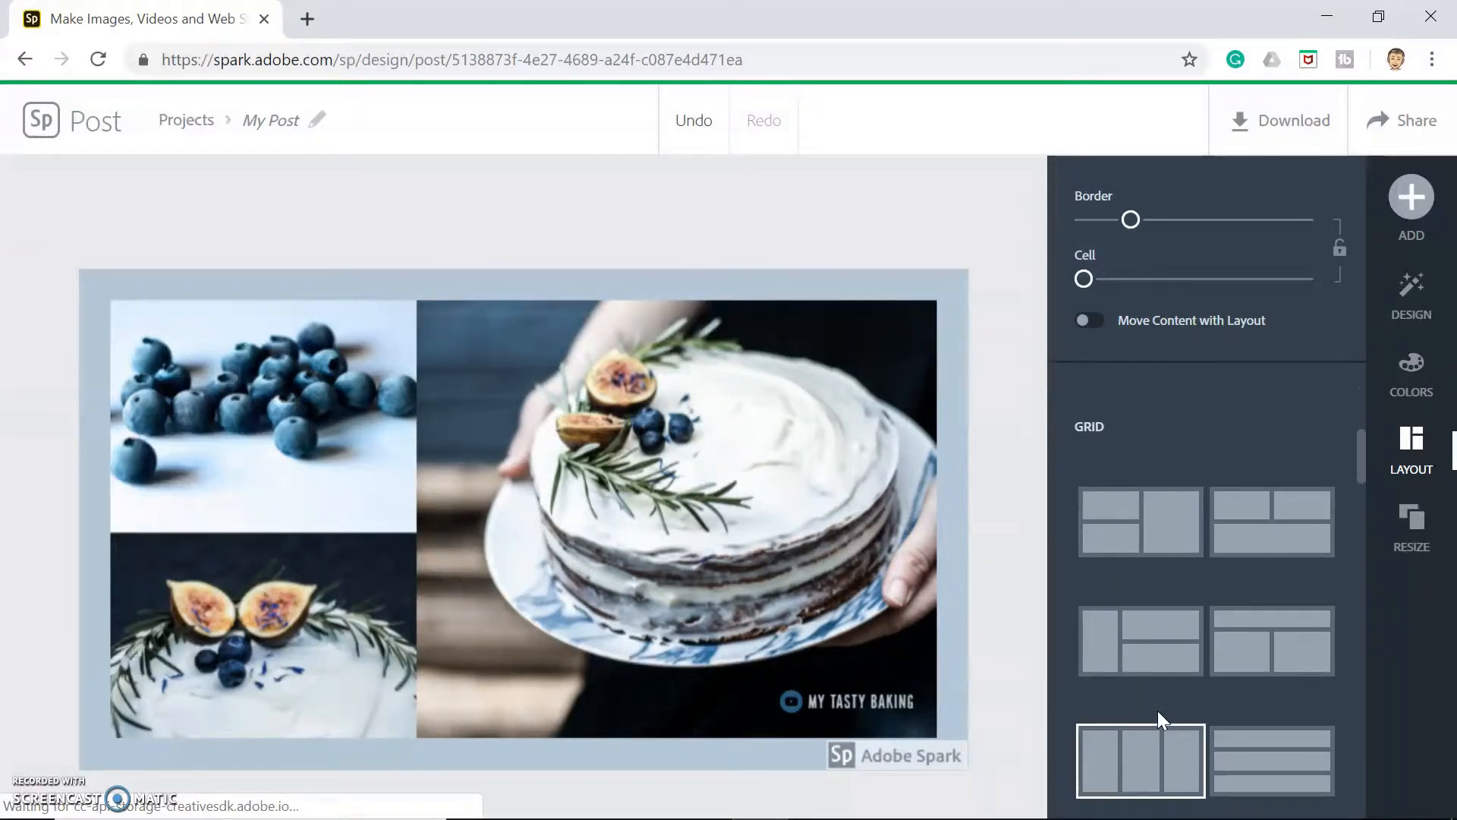
{"action": "scroll", "coordinate": [1158, 719], "scroll_direction": "up", "scroll_amount": 6}
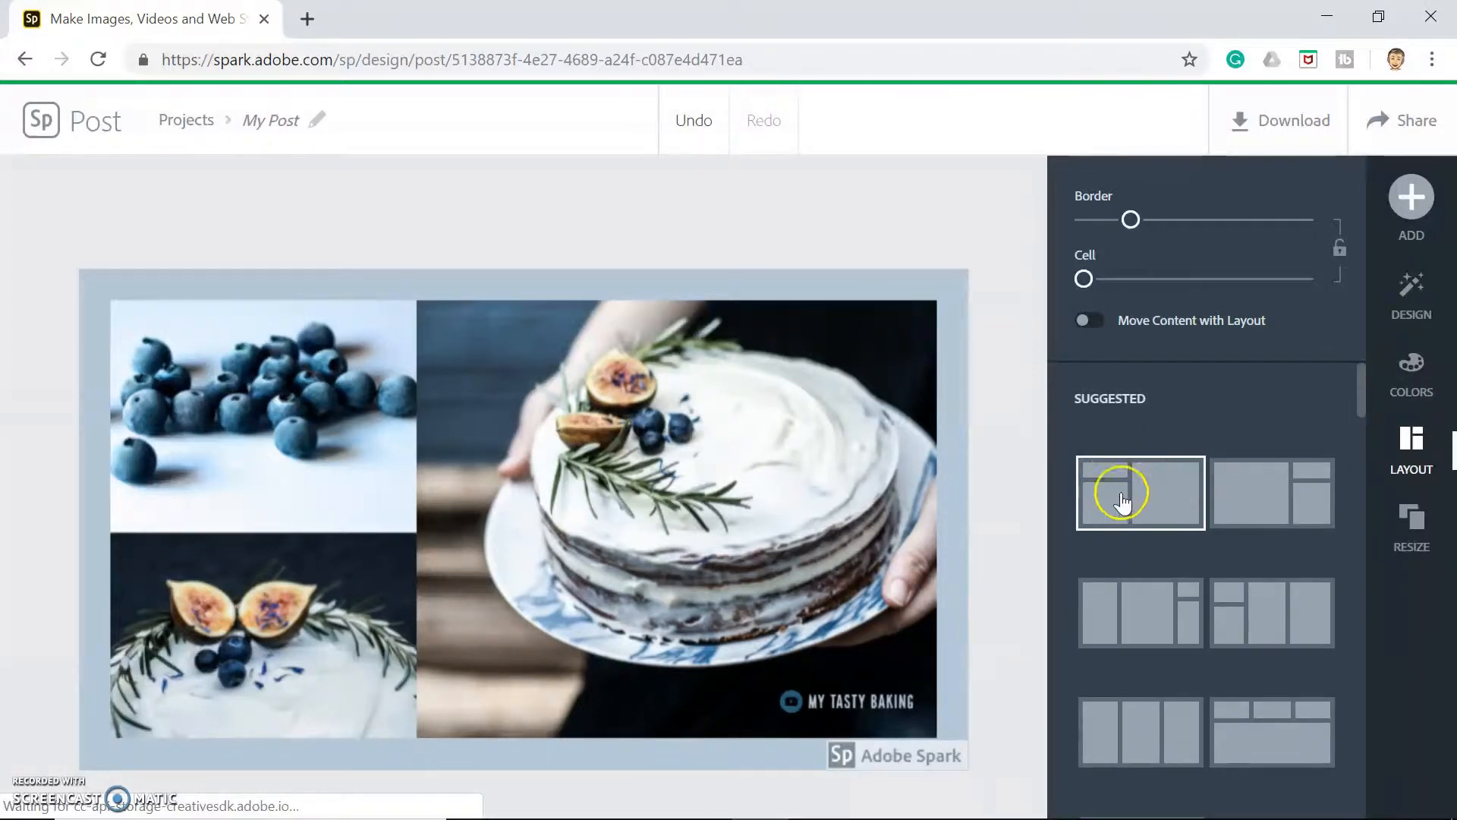
Resize the collage cells so the left column is narrow and the lower fig photo is much taller than the blueberry photo
{"action": "left_click", "coordinate": [686, 474]}
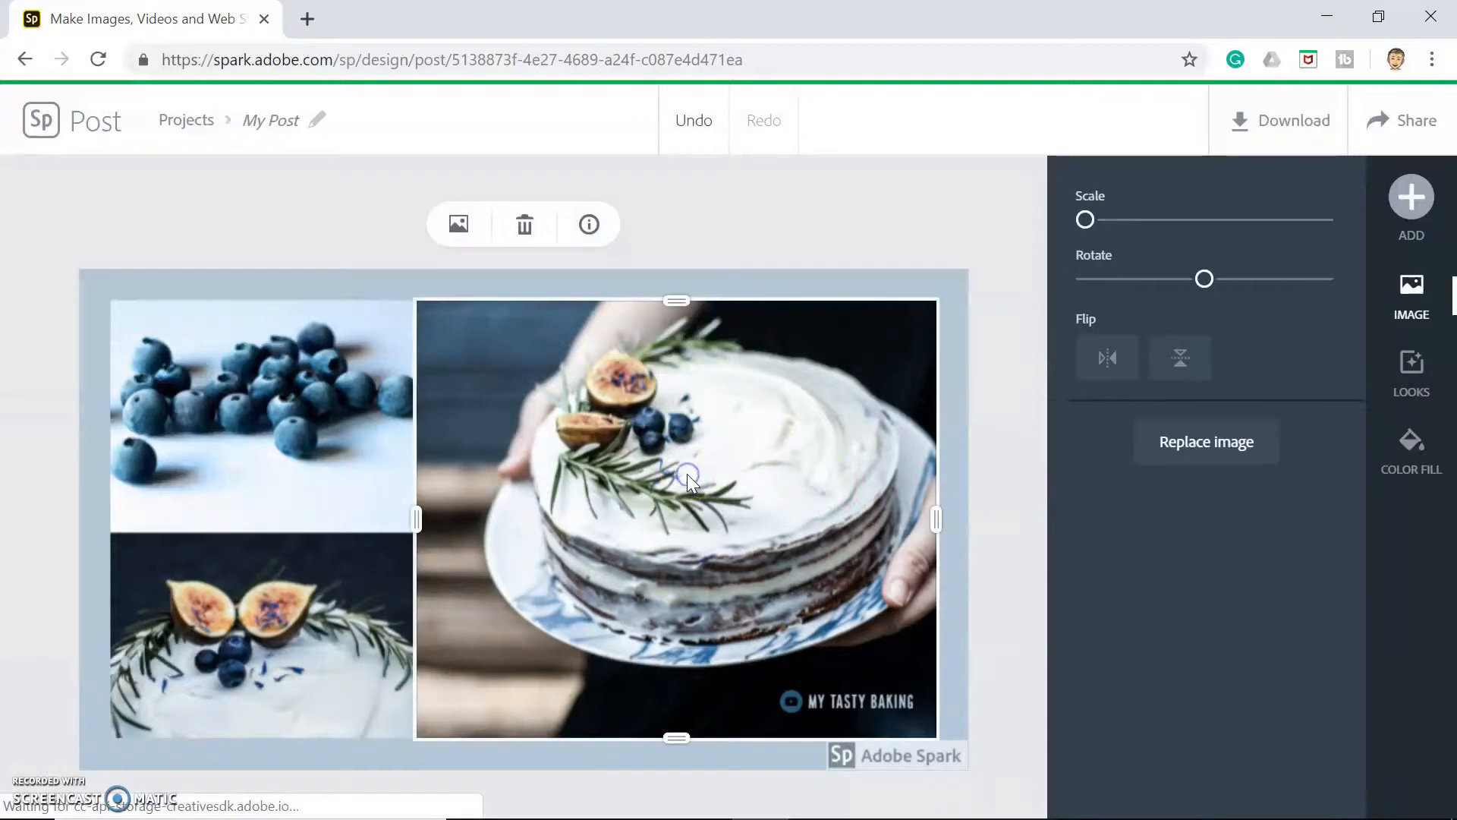
{"action": "left_click", "coordinate": [371, 426]}
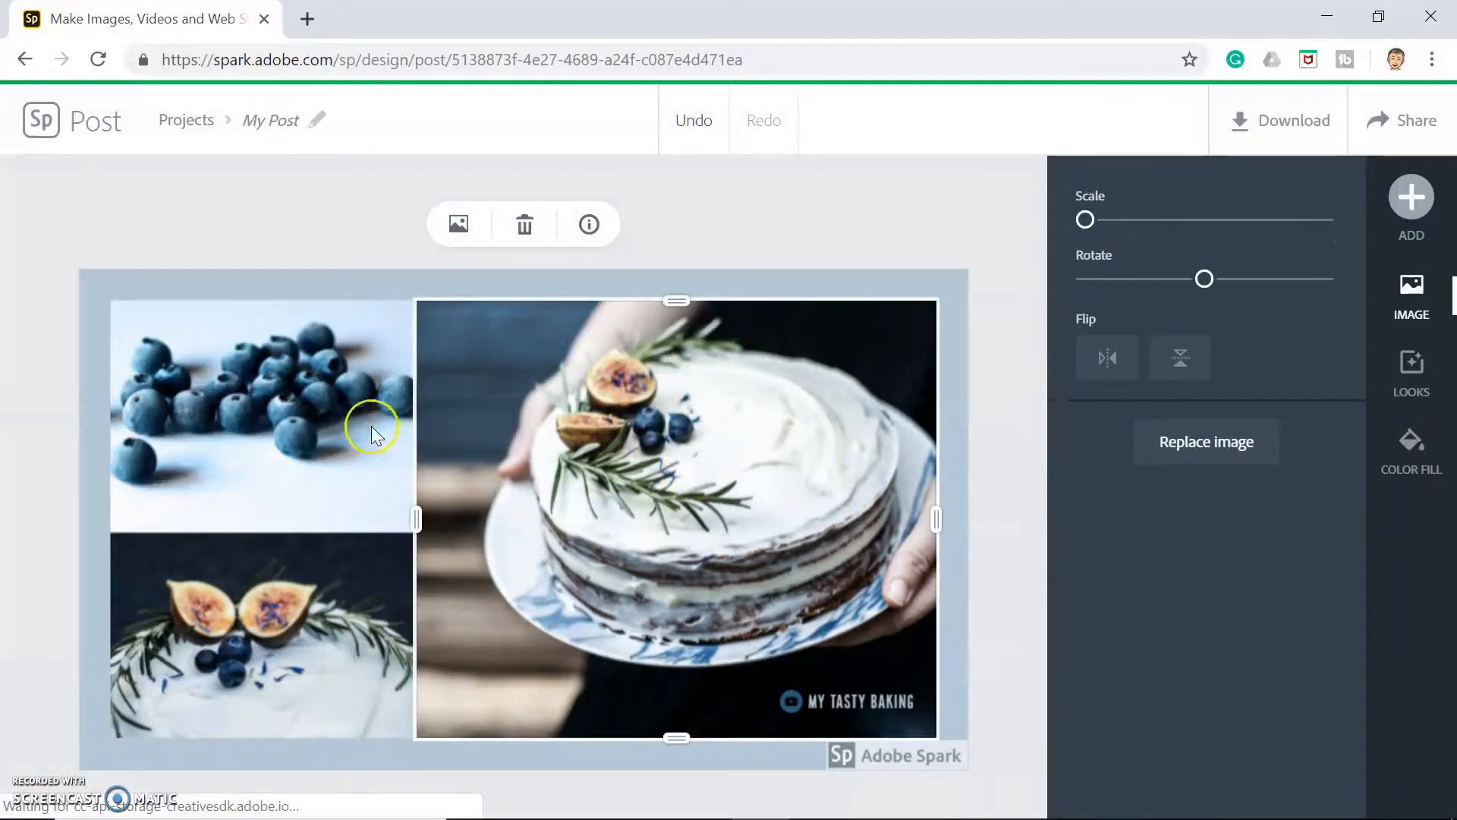
{"action": "left_click", "coordinate": [312, 671]}
{"action": "left_click_drag", "start_coordinate": [420, 653], "coordinate": [594, 660]}
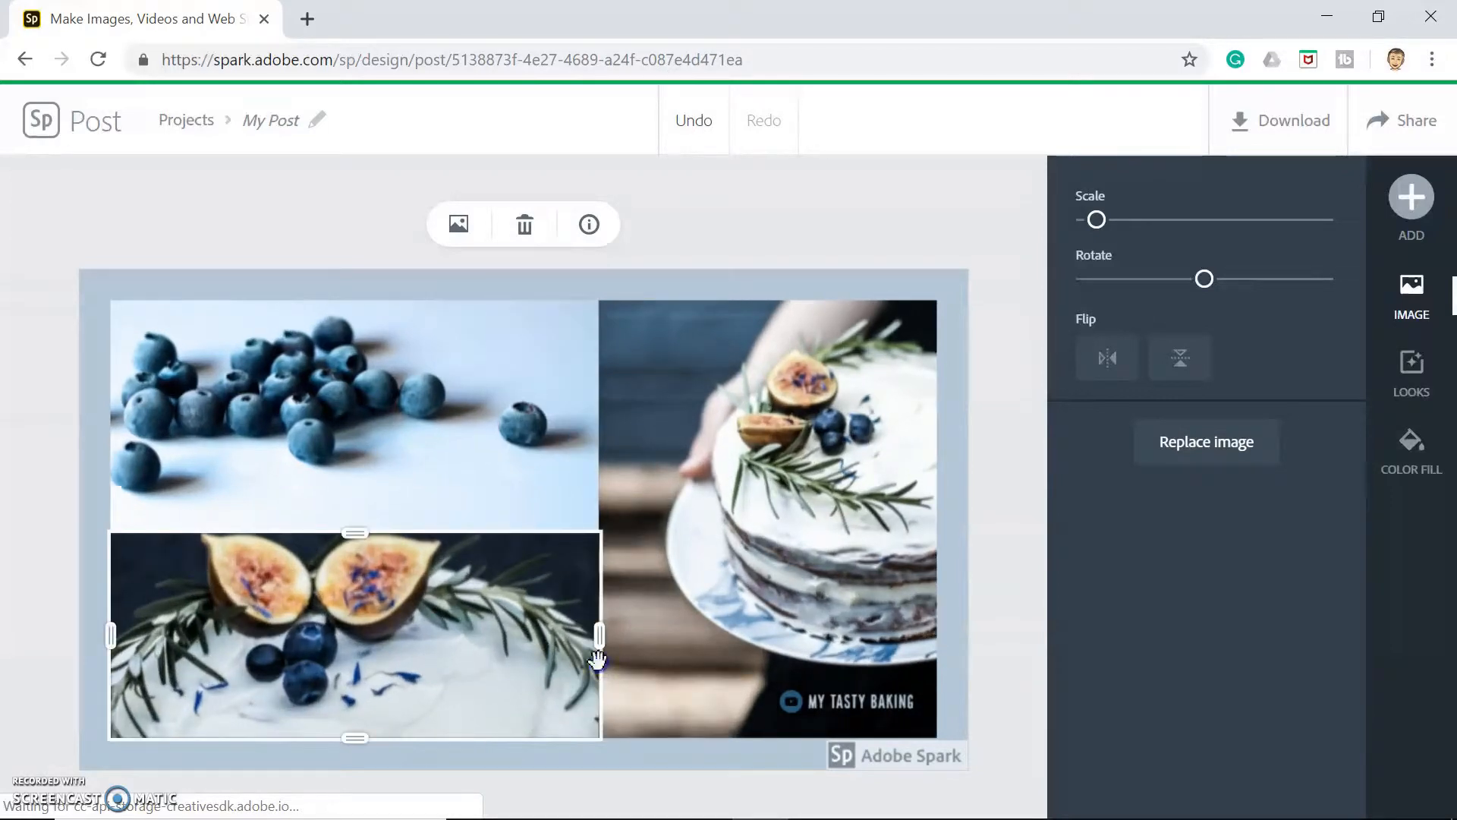
{"action": "left_click_drag", "start_coordinate": [353, 525], "coordinate": [363, 421]}
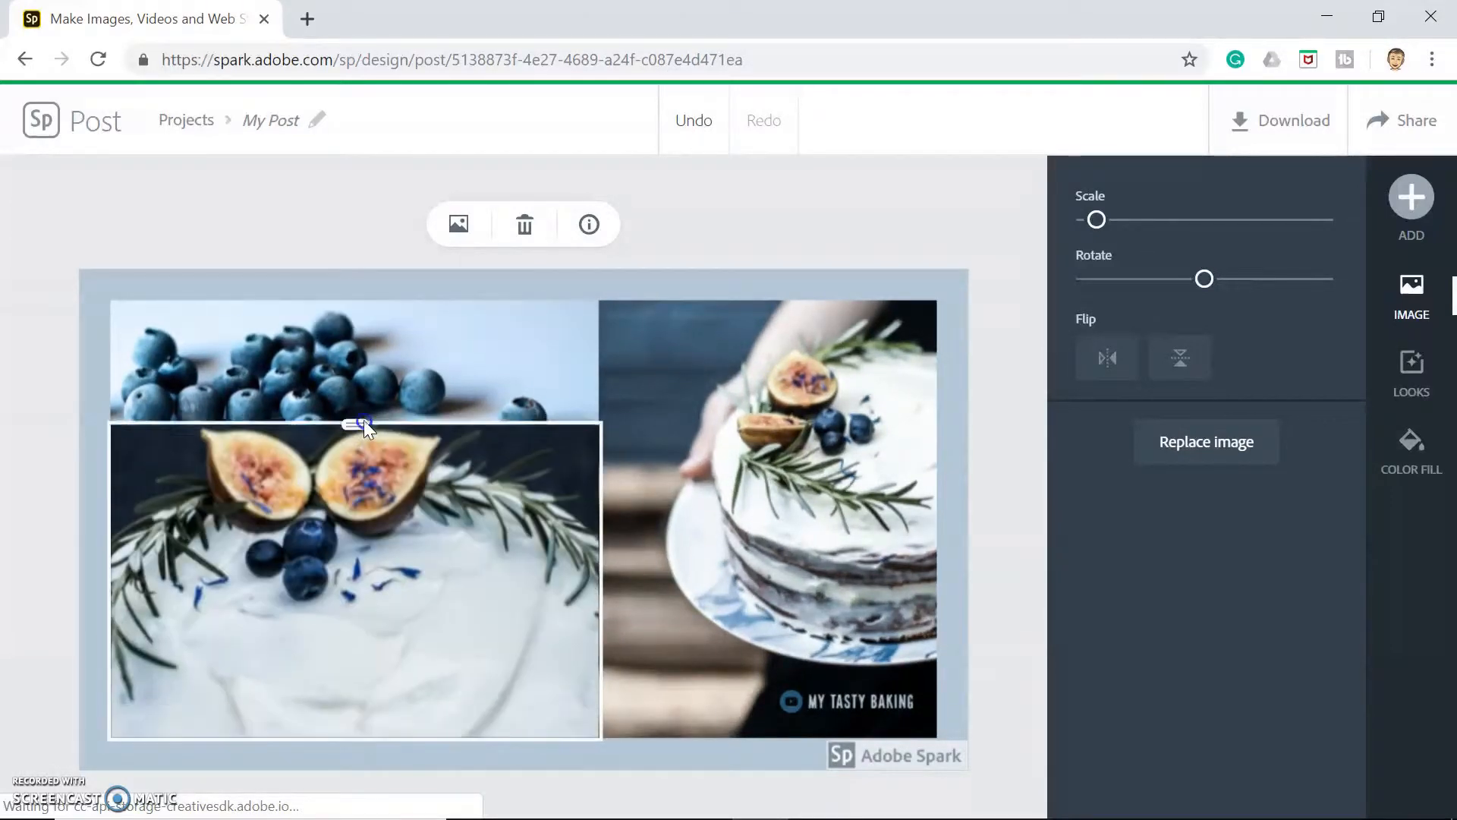
{"action": "left_click_drag", "start_coordinate": [600, 581], "coordinate": [226, 561]}
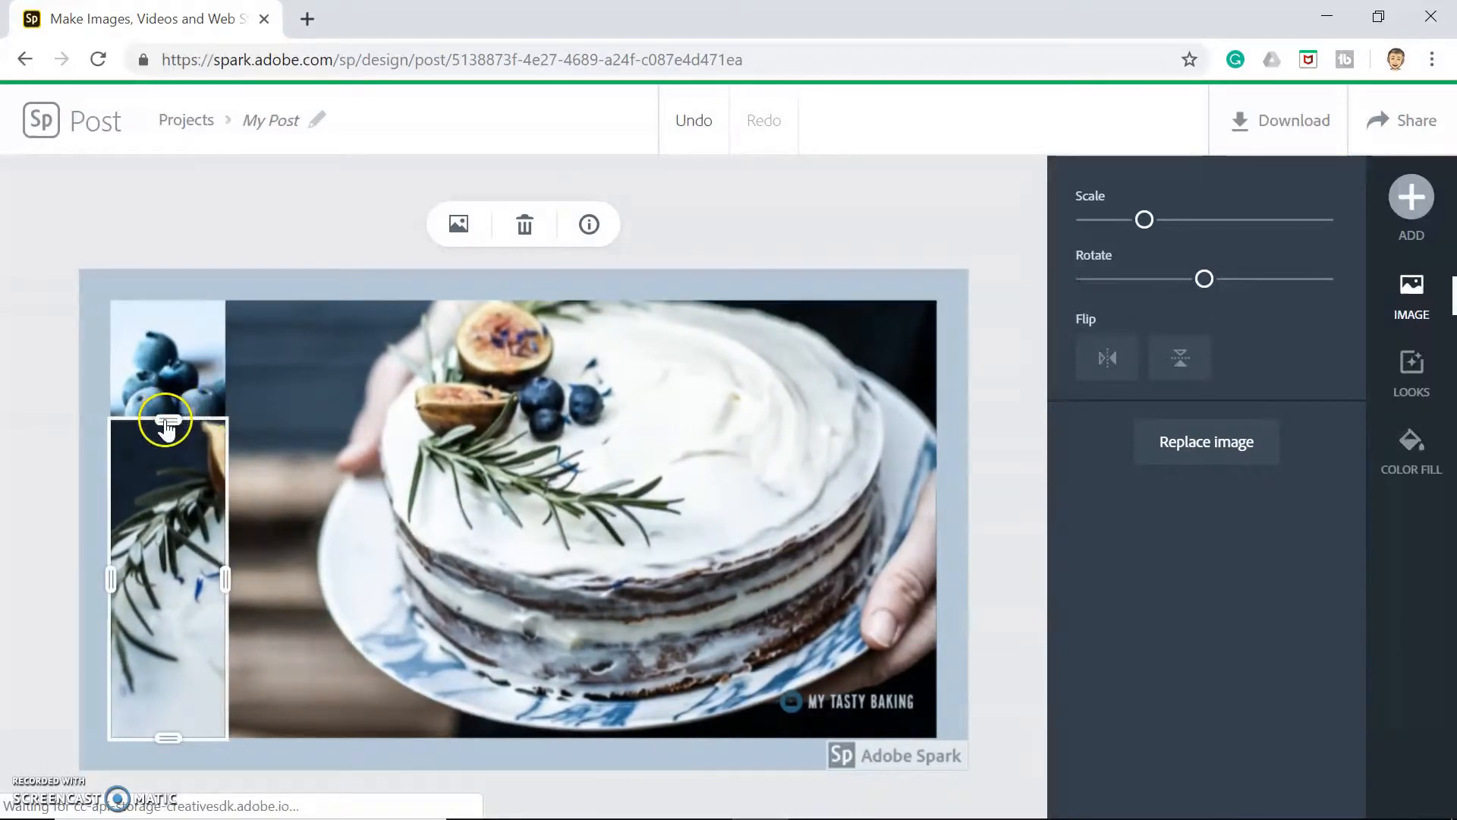
{"action": "mouse_move", "coordinate": [167, 419]}
{"action": "left_mouse_down"}
{"action": "mouse_move", "coordinate": [174, 572]}
{"action": "mouse_move", "coordinate": [175, 380]}
{"action": "mouse_move", "coordinate": [176, 418]}
{"action": "left_mouse_up"}
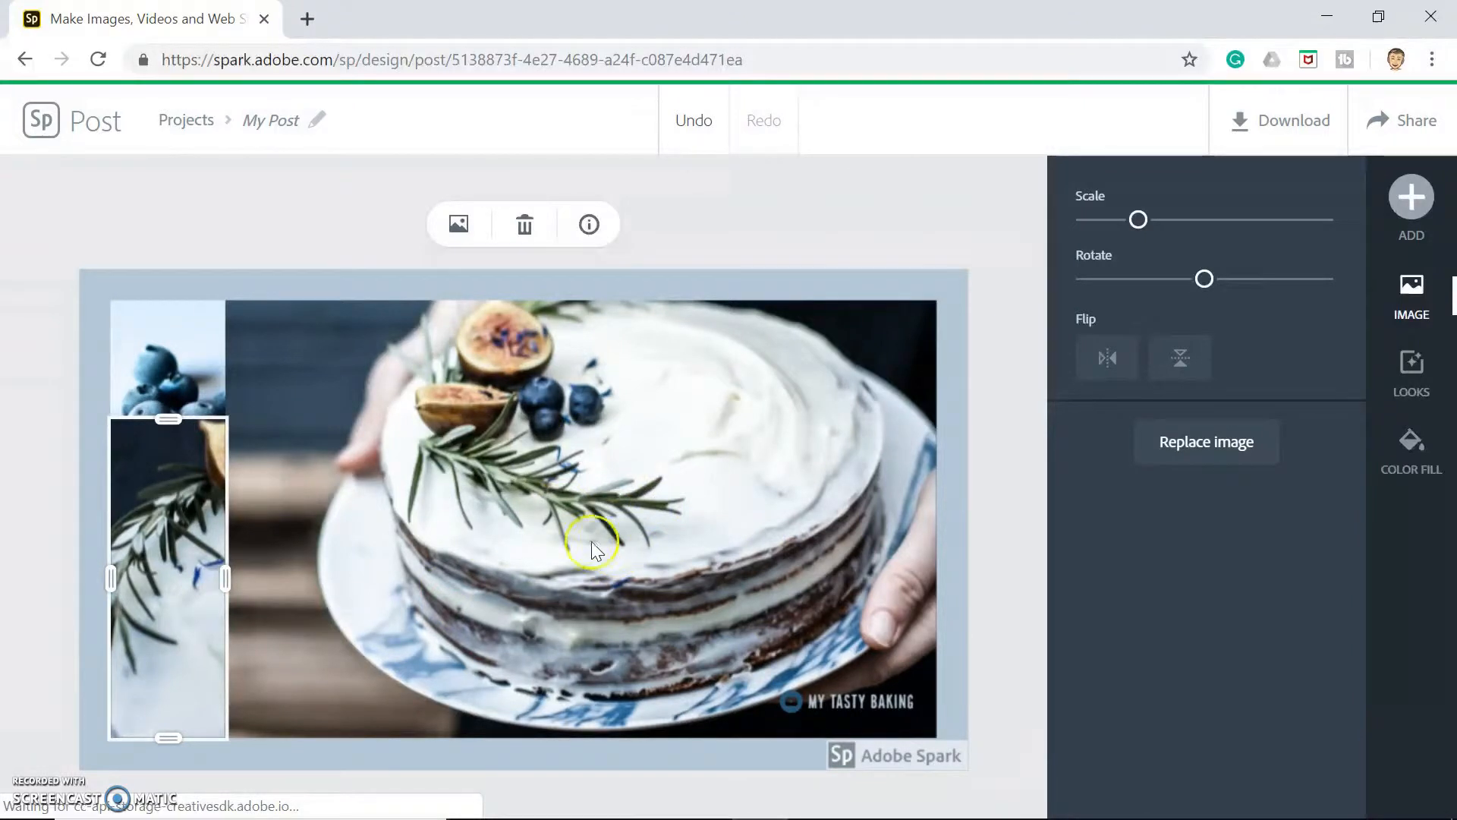
Link the border and cell spacing, and set both to a thin gap around the photos
{"action": "left_click", "coordinate": [399, 534]}
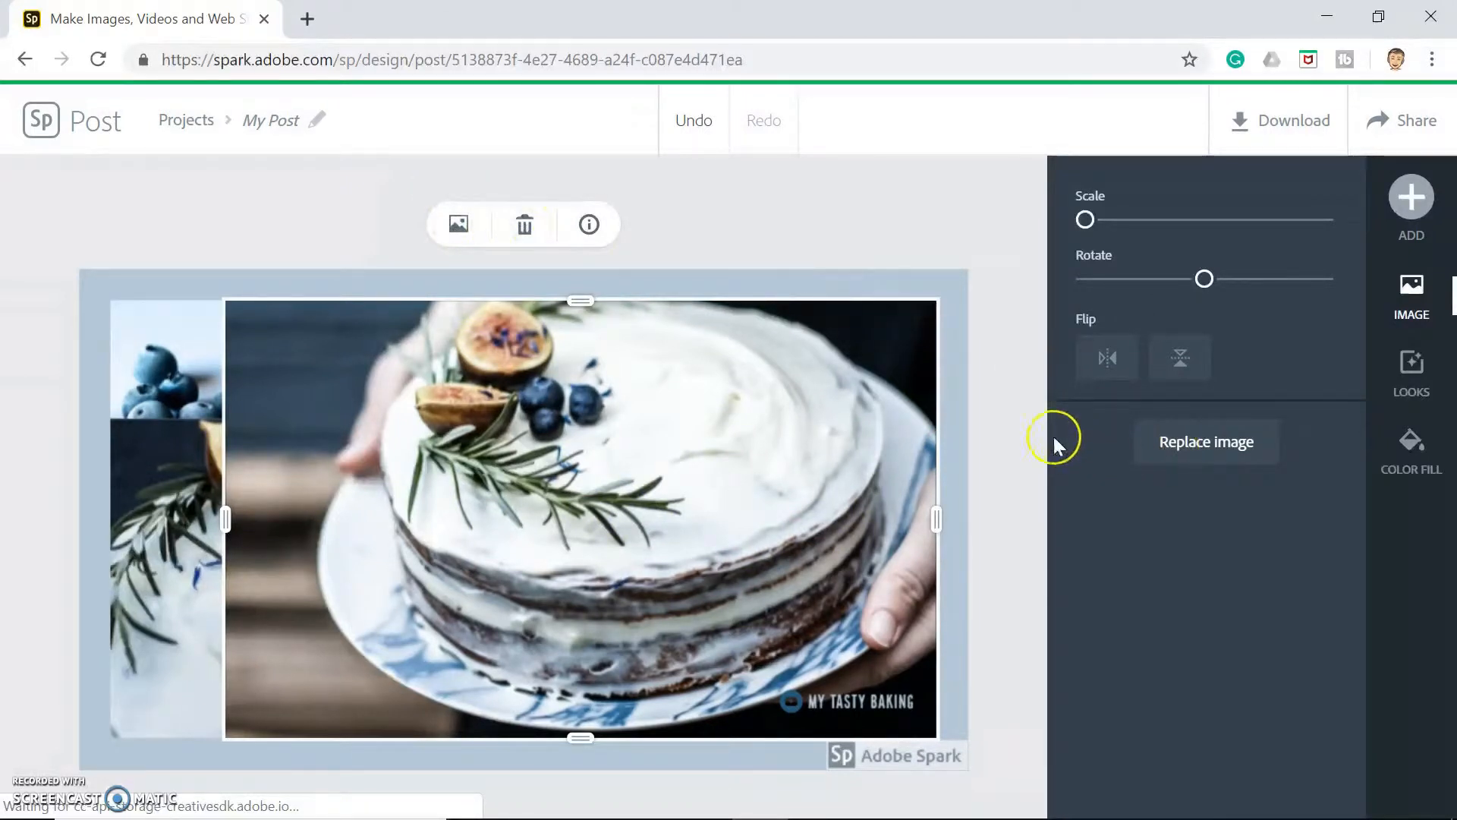
{"action": "left_click", "coordinate": [1014, 427]}
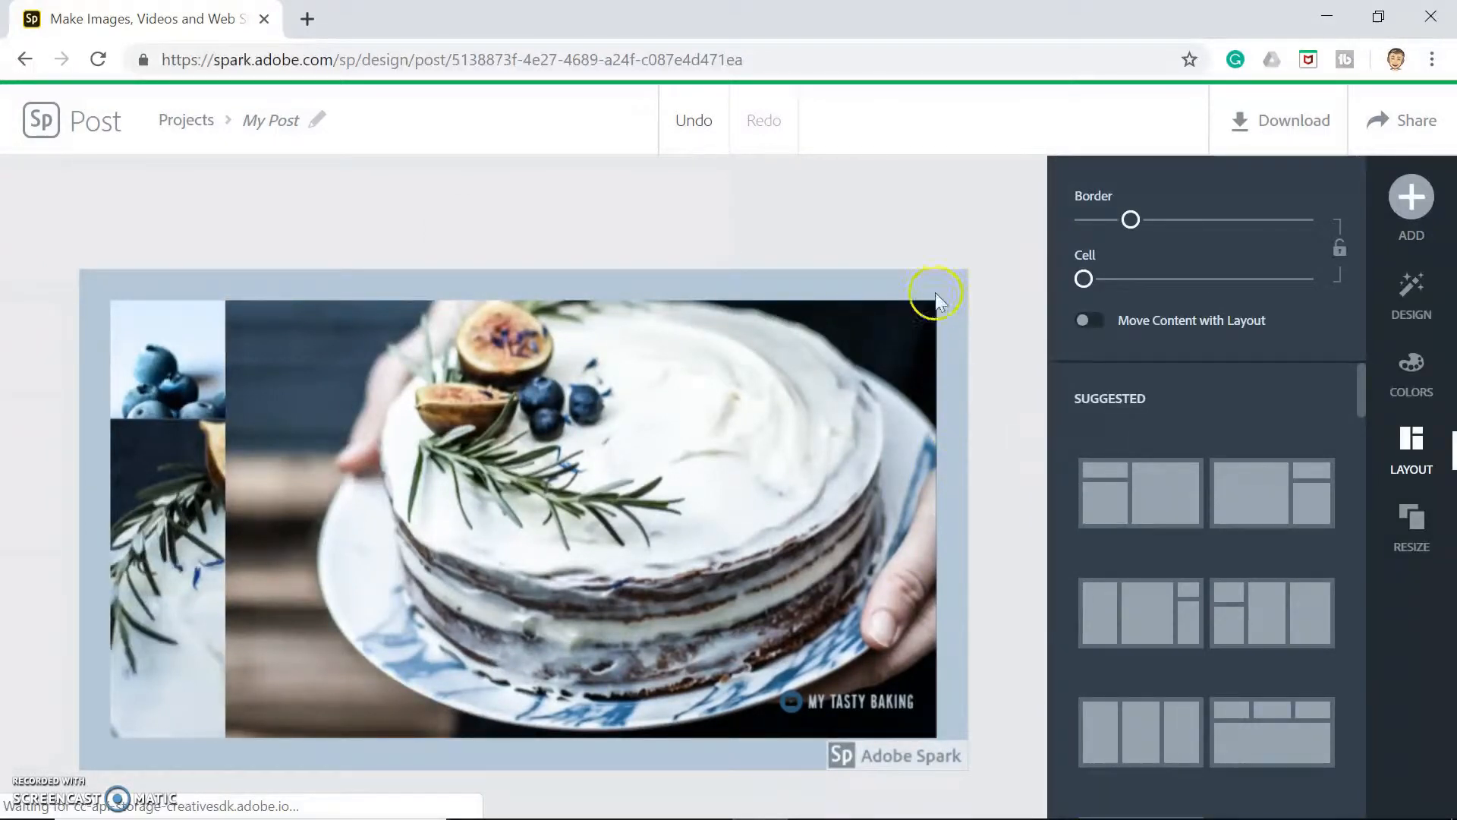
{"action": "left_click_drag", "start_coordinate": [1130, 220], "coordinate": [1076, 221]}
{"action": "left_click_drag", "start_coordinate": [1236, 219], "coordinate": [1082, 222]}
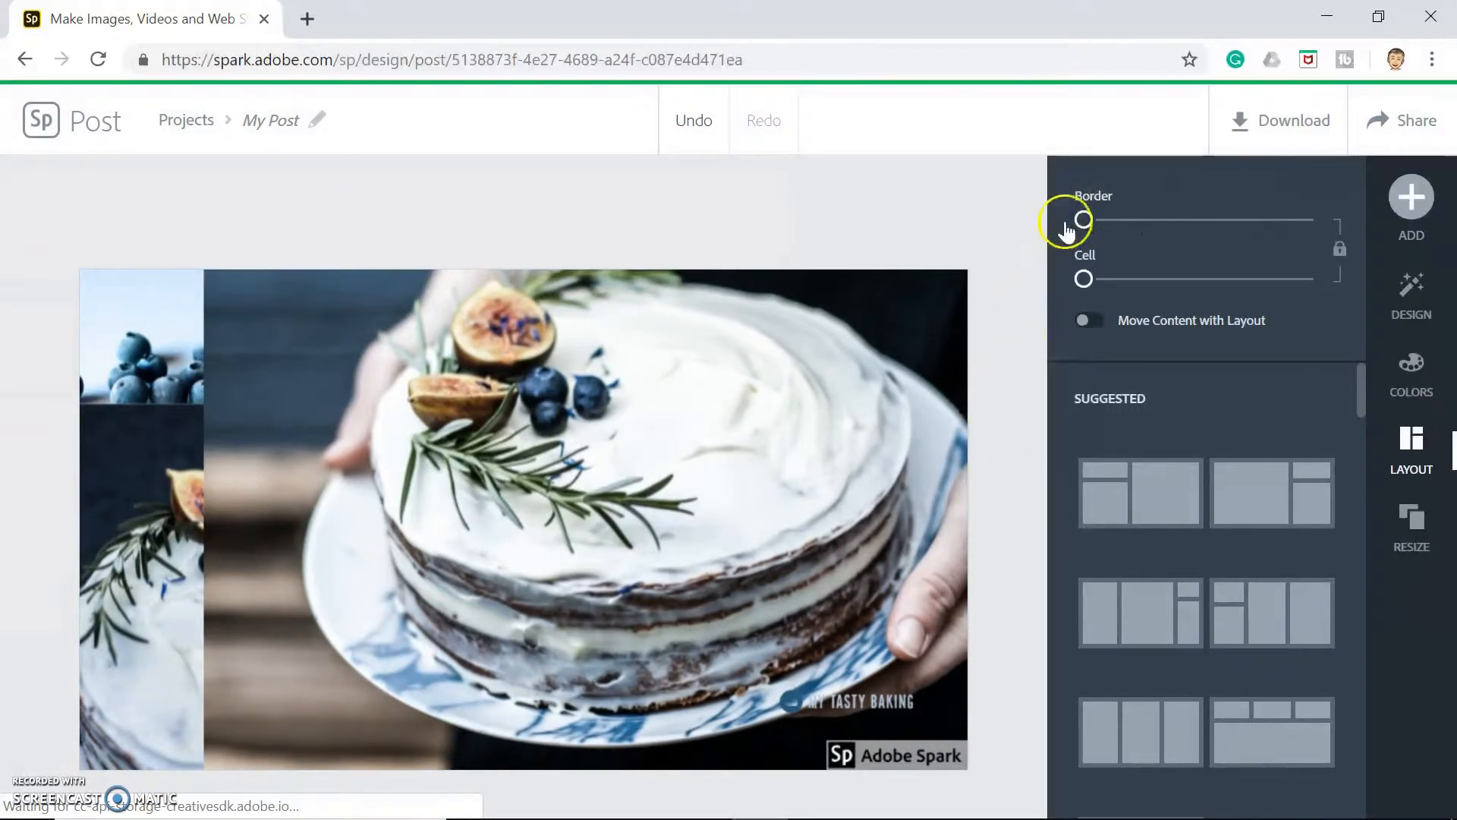
{"action": "left_click_drag", "start_coordinate": [1083, 221], "coordinate": [1099, 222]}
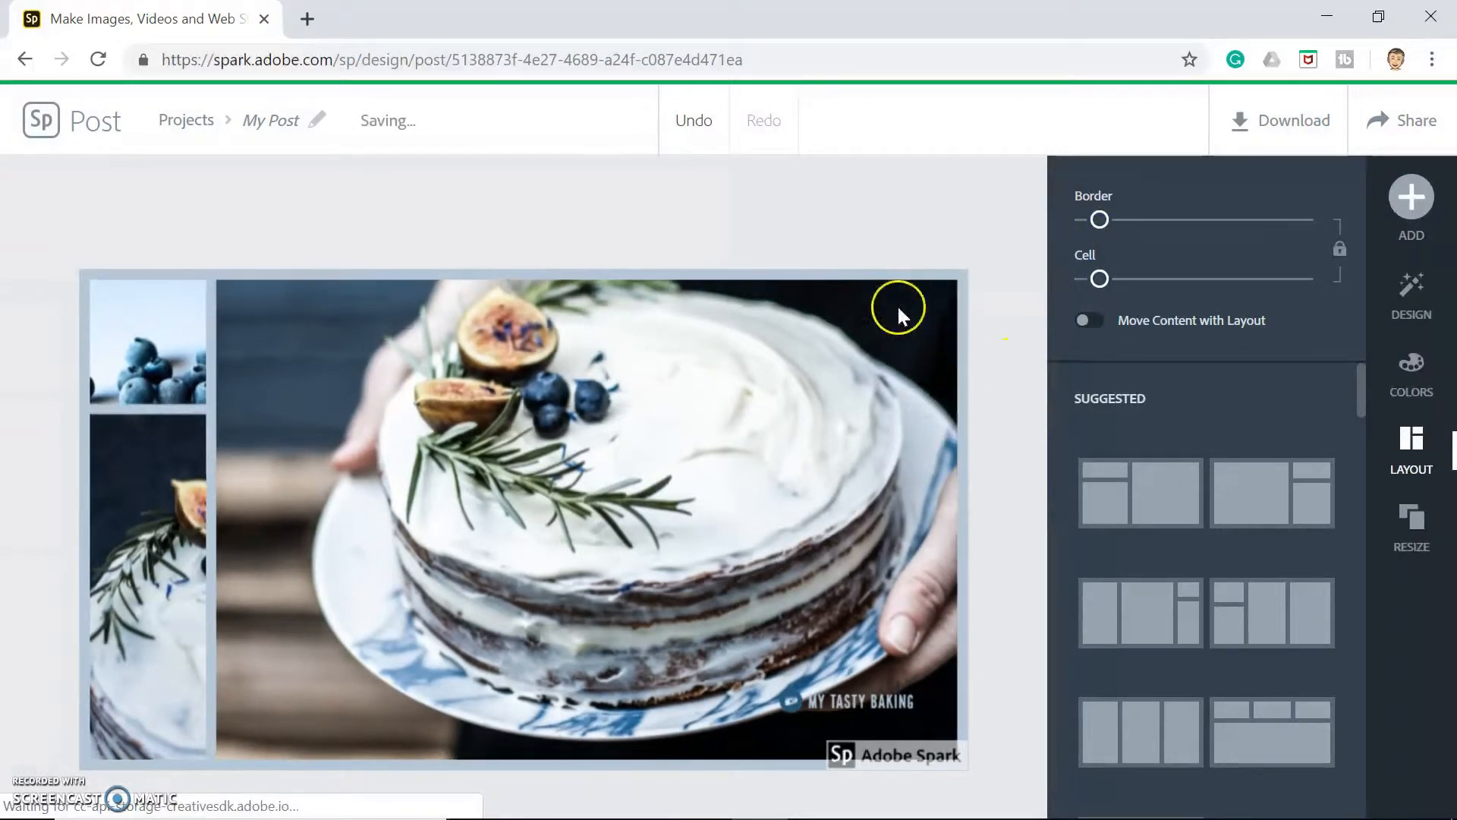
Look through the Blueberry cheesecake free photos offered as replacements for the large cake photo
{"action": "left_click", "coordinate": [842, 476]}
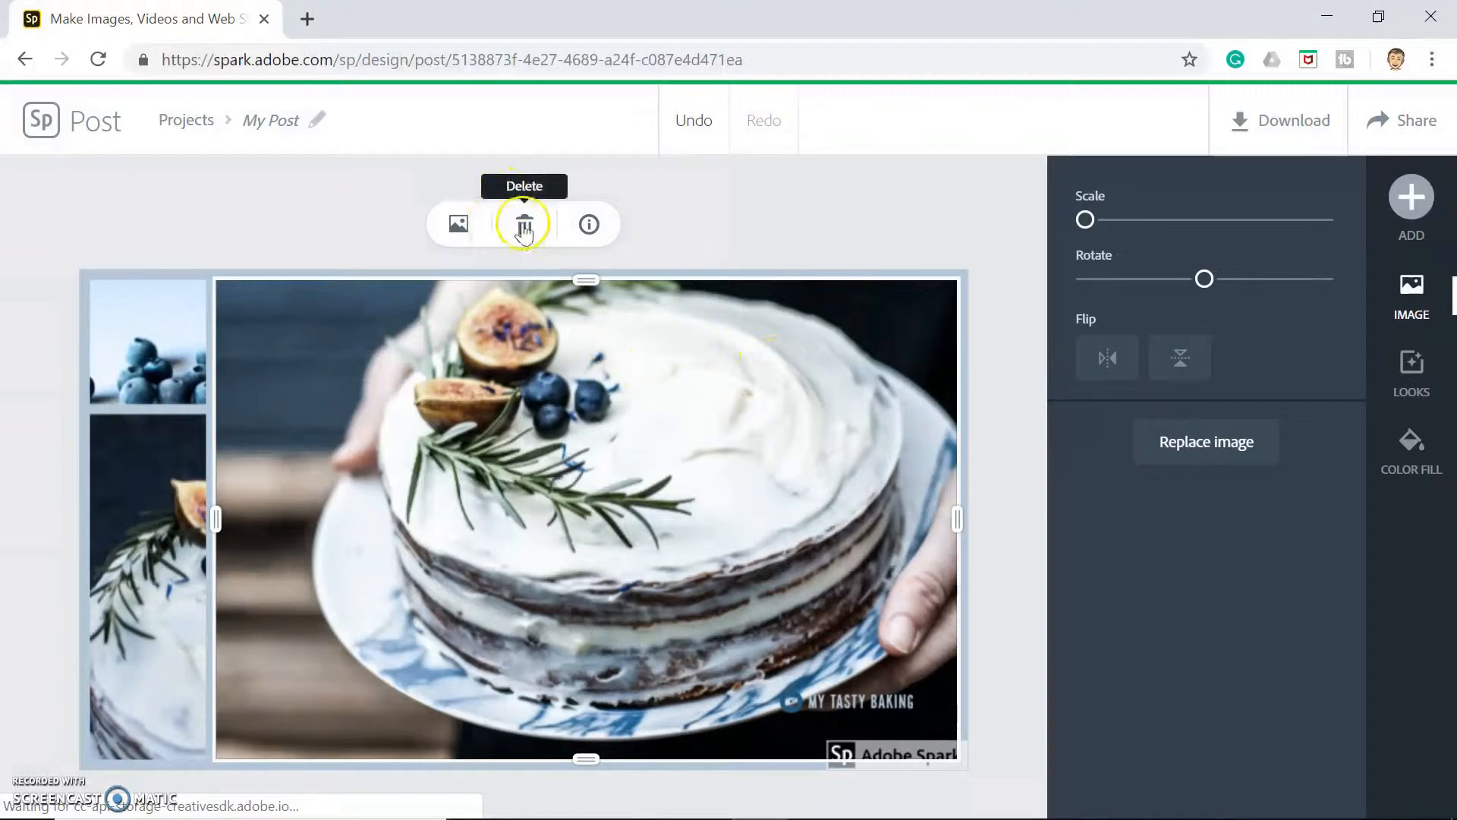
{"action": "left_click", "coordinate": [1168, 444]}
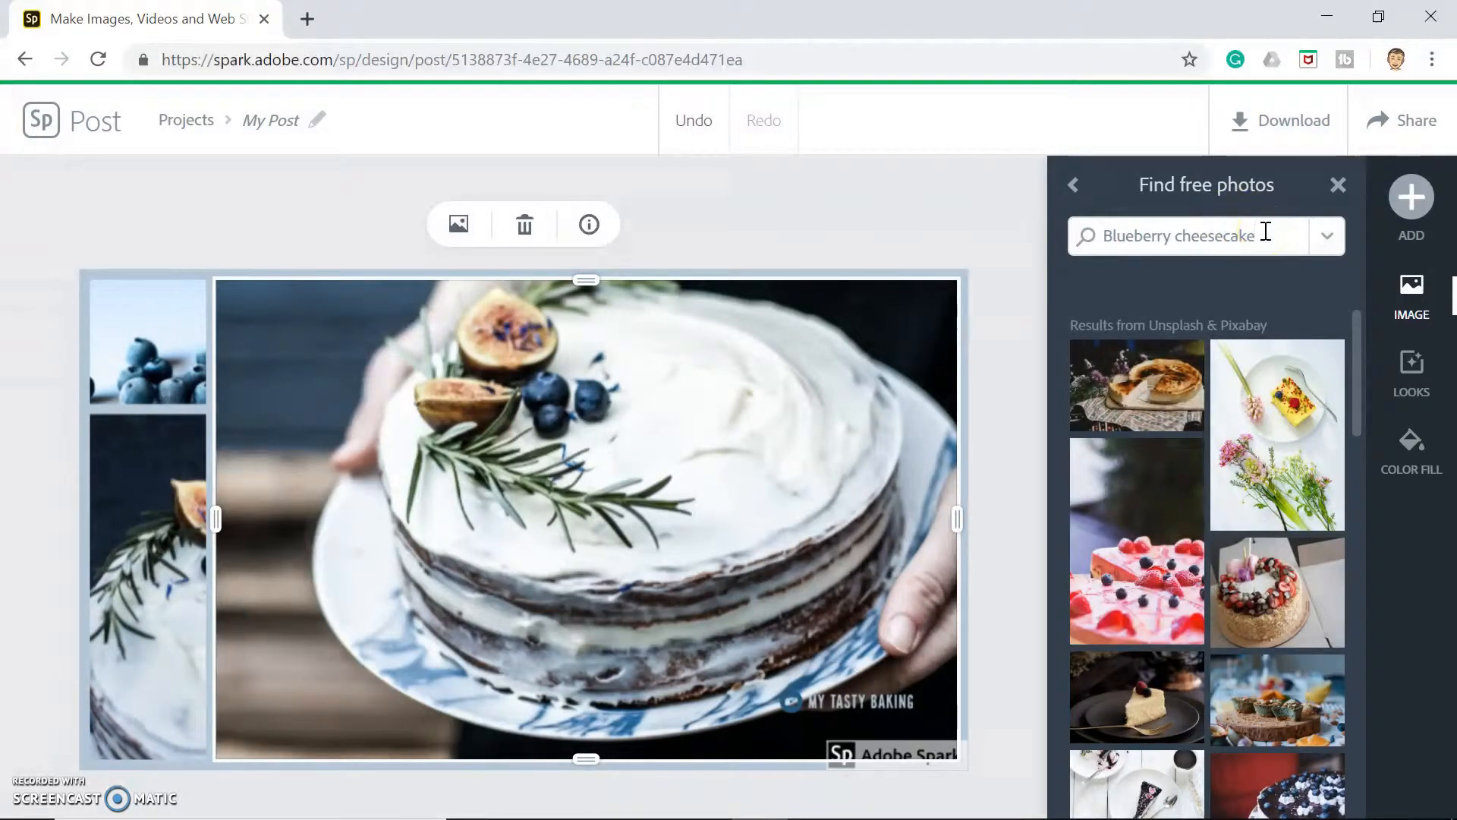
{"action": "left_click_drag", "start_coordinate": [1266, 231], "coordinate": [1051, 220]}
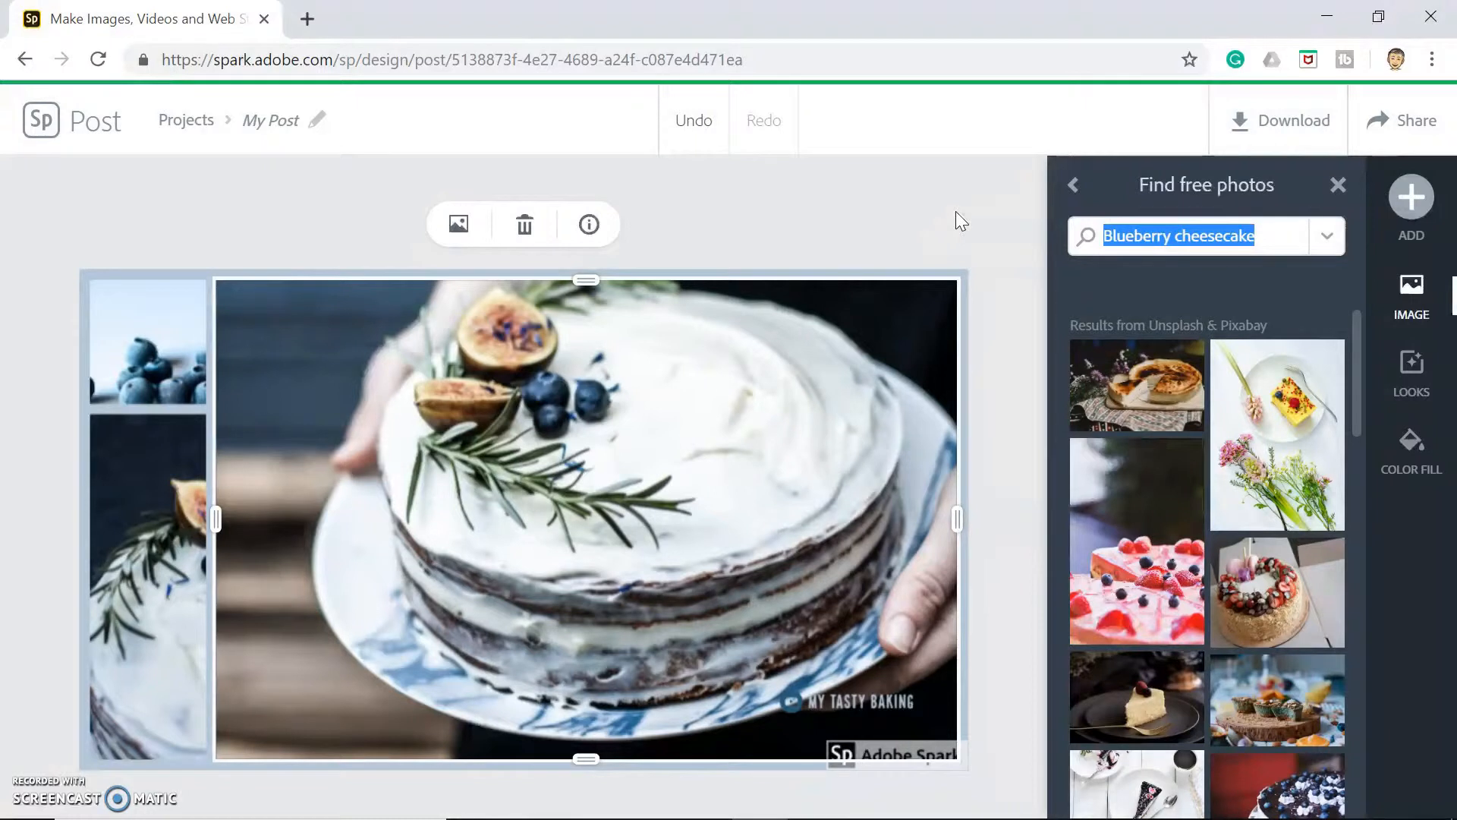
{"action": "left_click", "coordinate": [957, 138]}
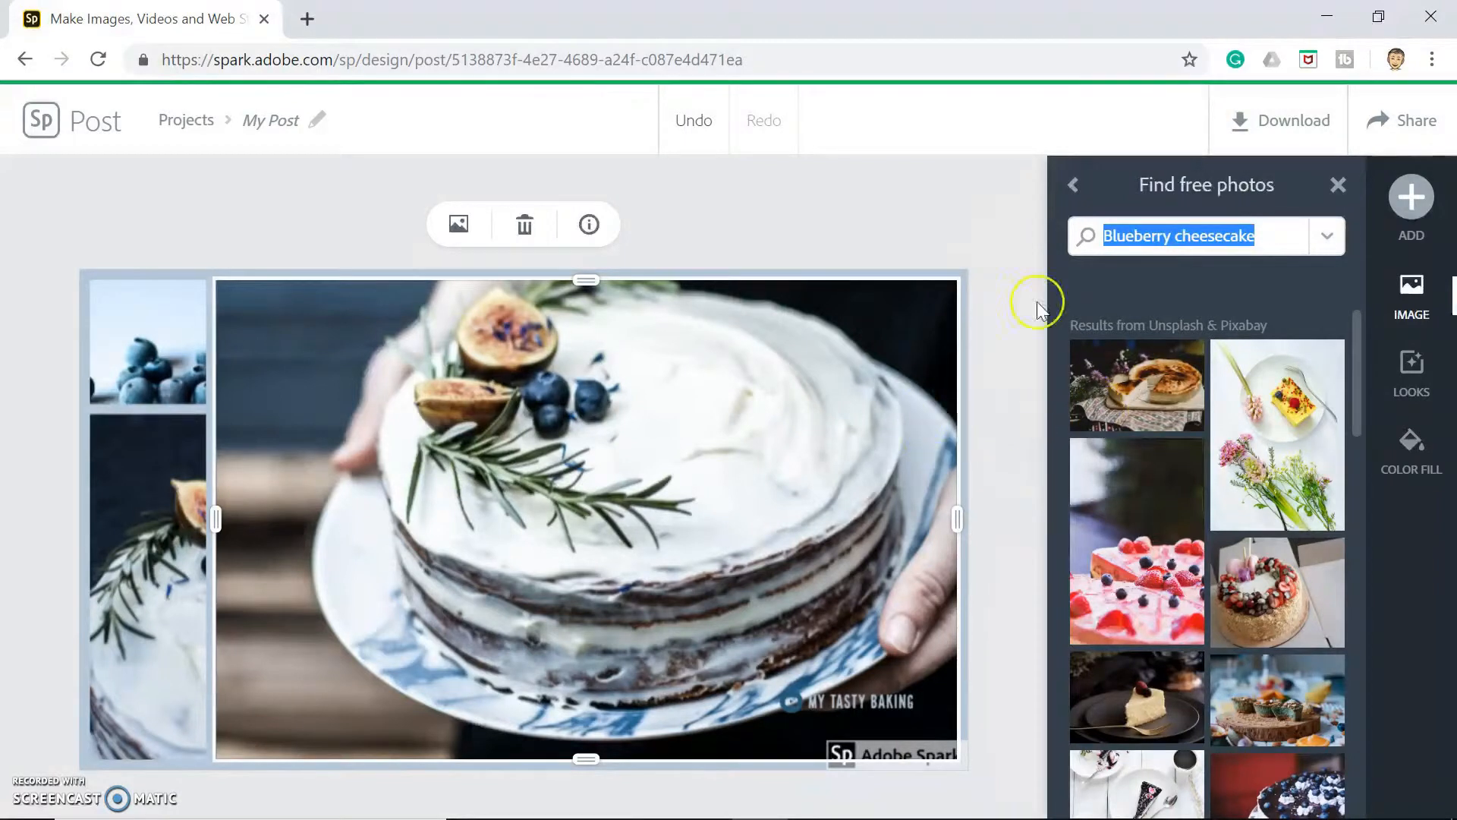
{"action": "scroll", "coordinate": [1170, 595], "scroll_direction": "down", "scroll_amount": 5}
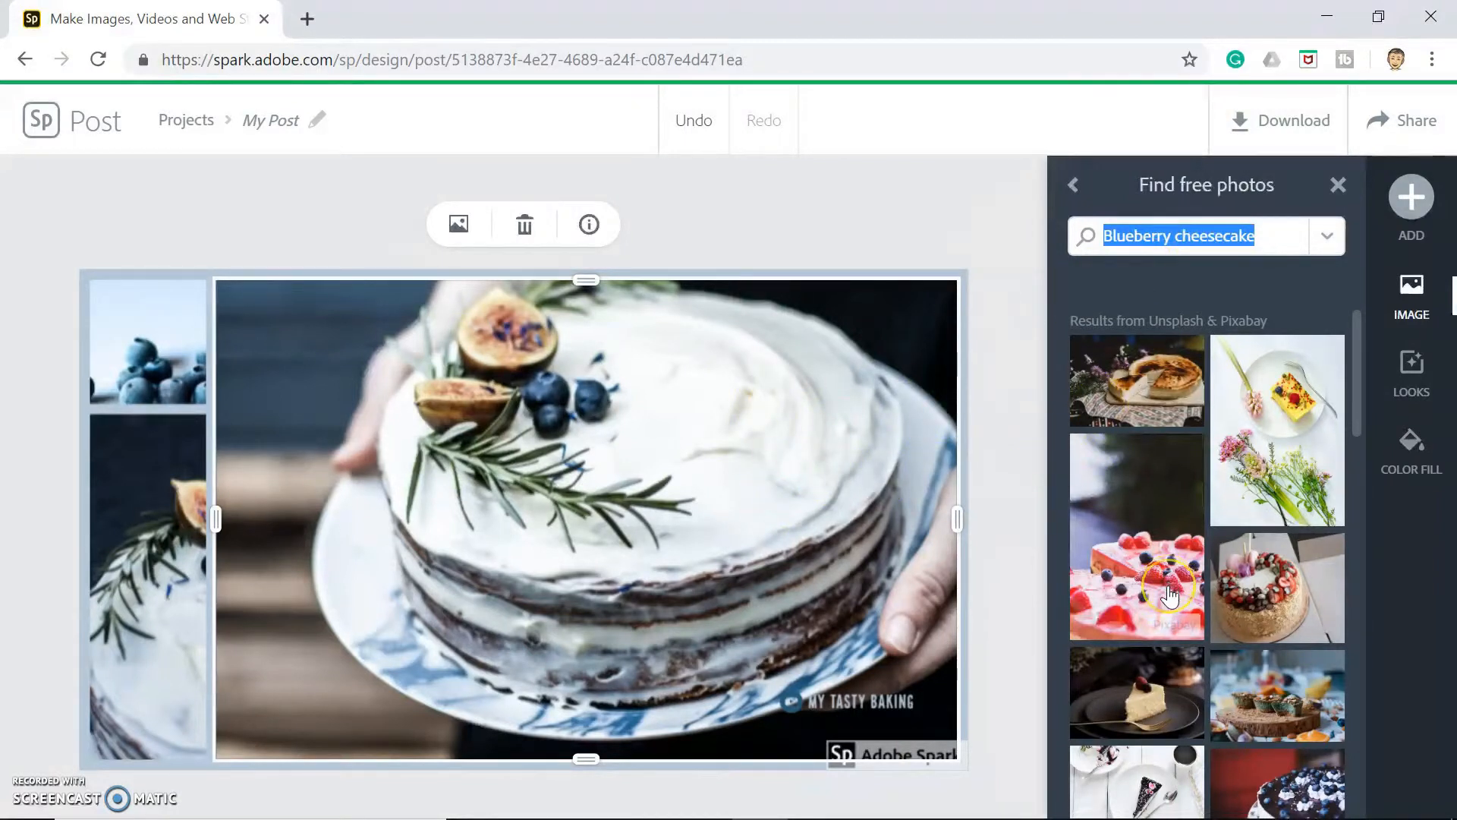
{"action": "scroll", "coordinate": [1169, 596], "scroll_direction": "down", "scroll_amount": 10}
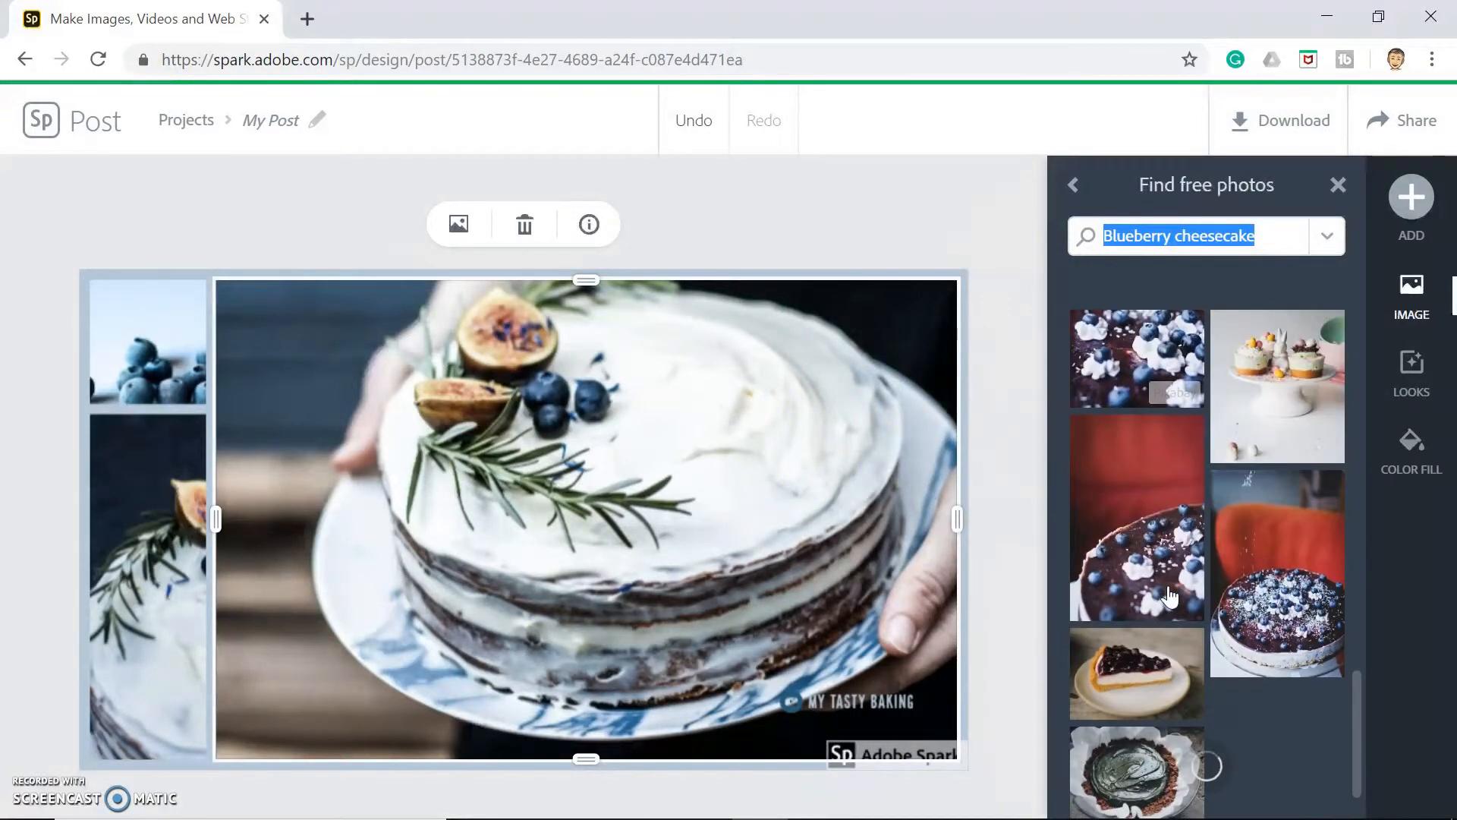
{"action": "scroll", "coordinate": [1169, 596], "scroll_direction": "up", "scroll_amount": 15}
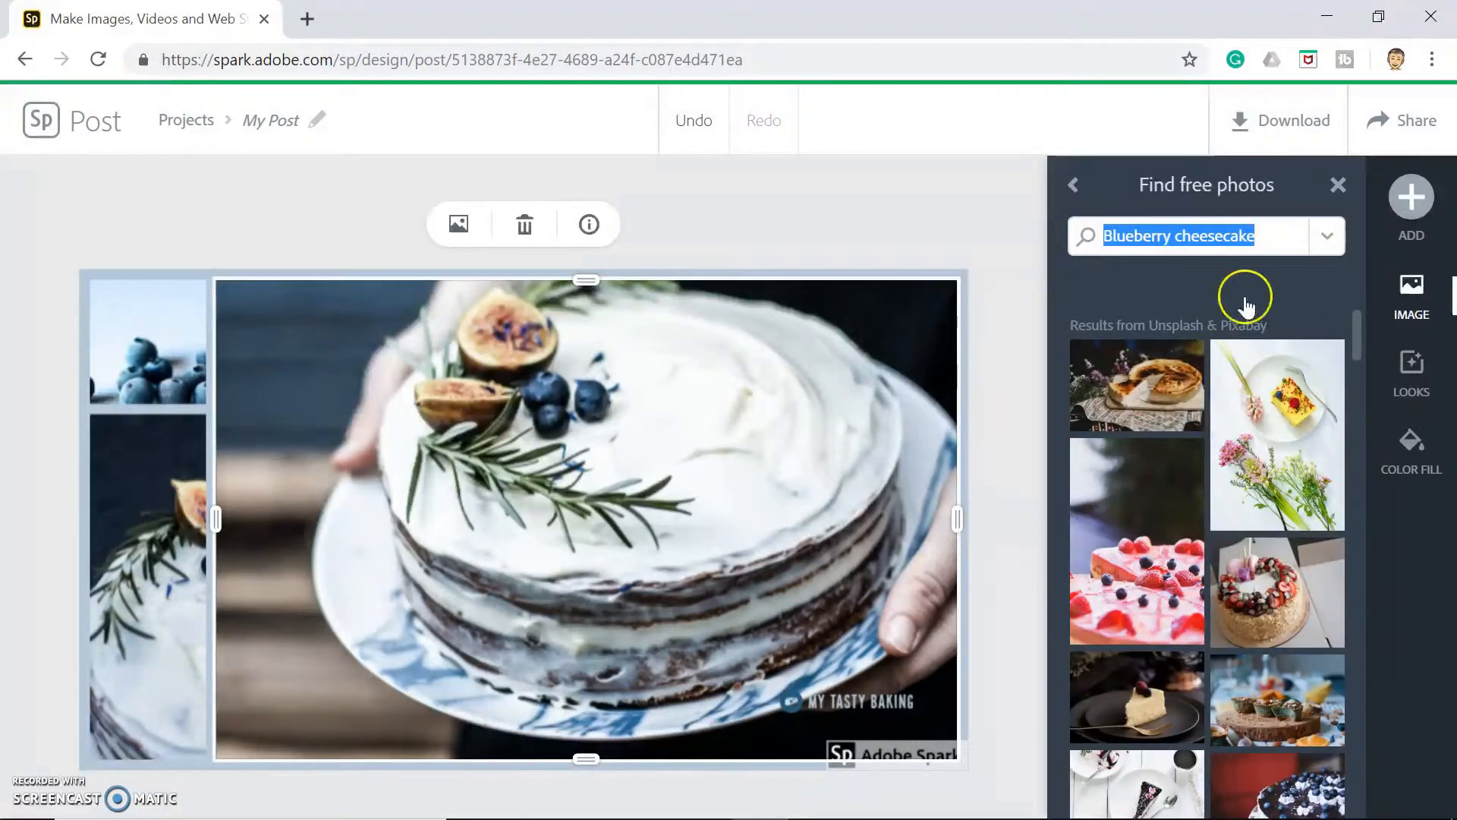
Search the free photos for "bats" and replace the large cake photo with the blurred autumn forest picture
{"action": "key", "text": "BackSpace"}
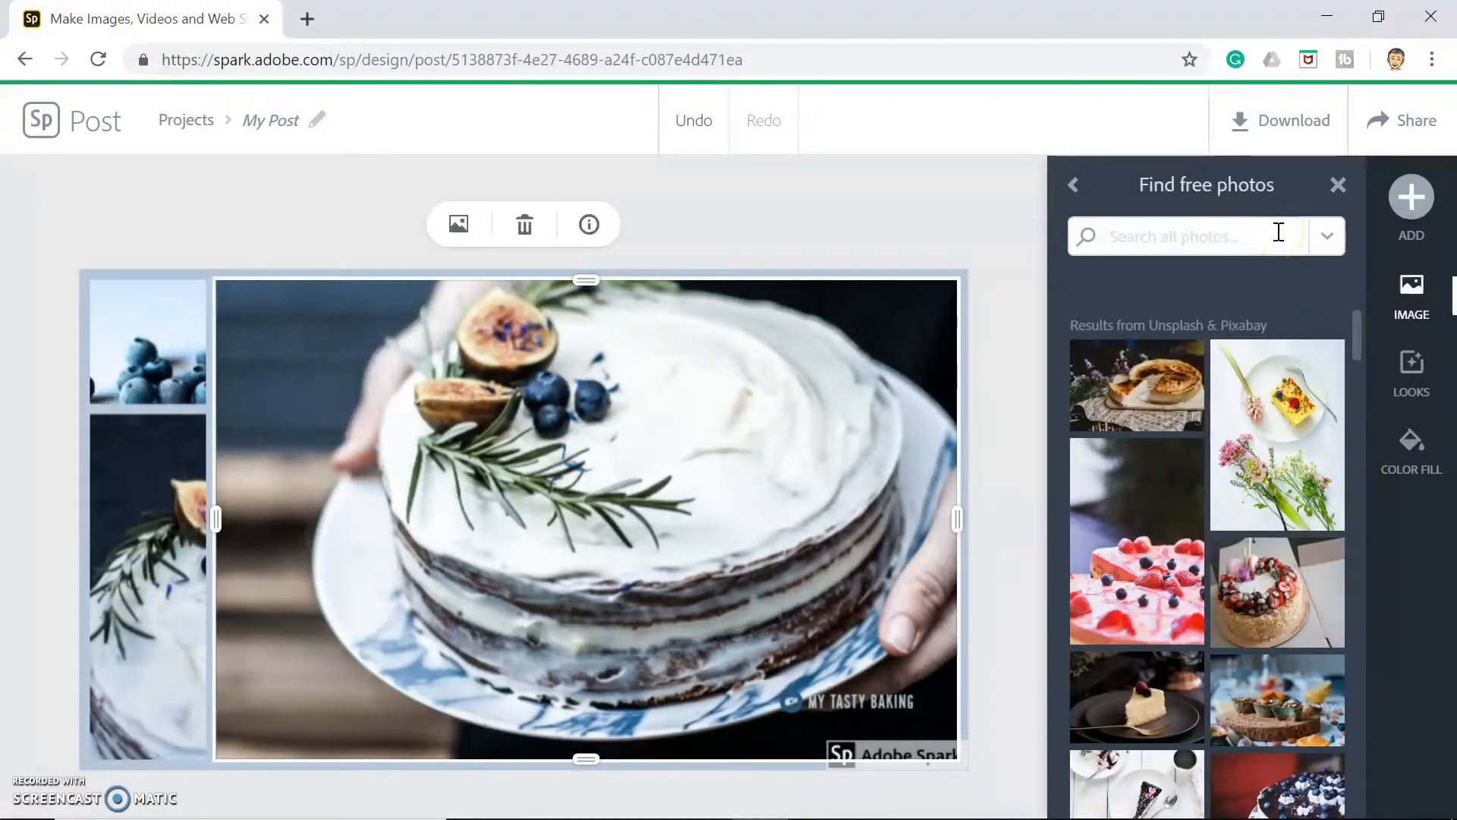
{"action": "type", "text": "bats"}
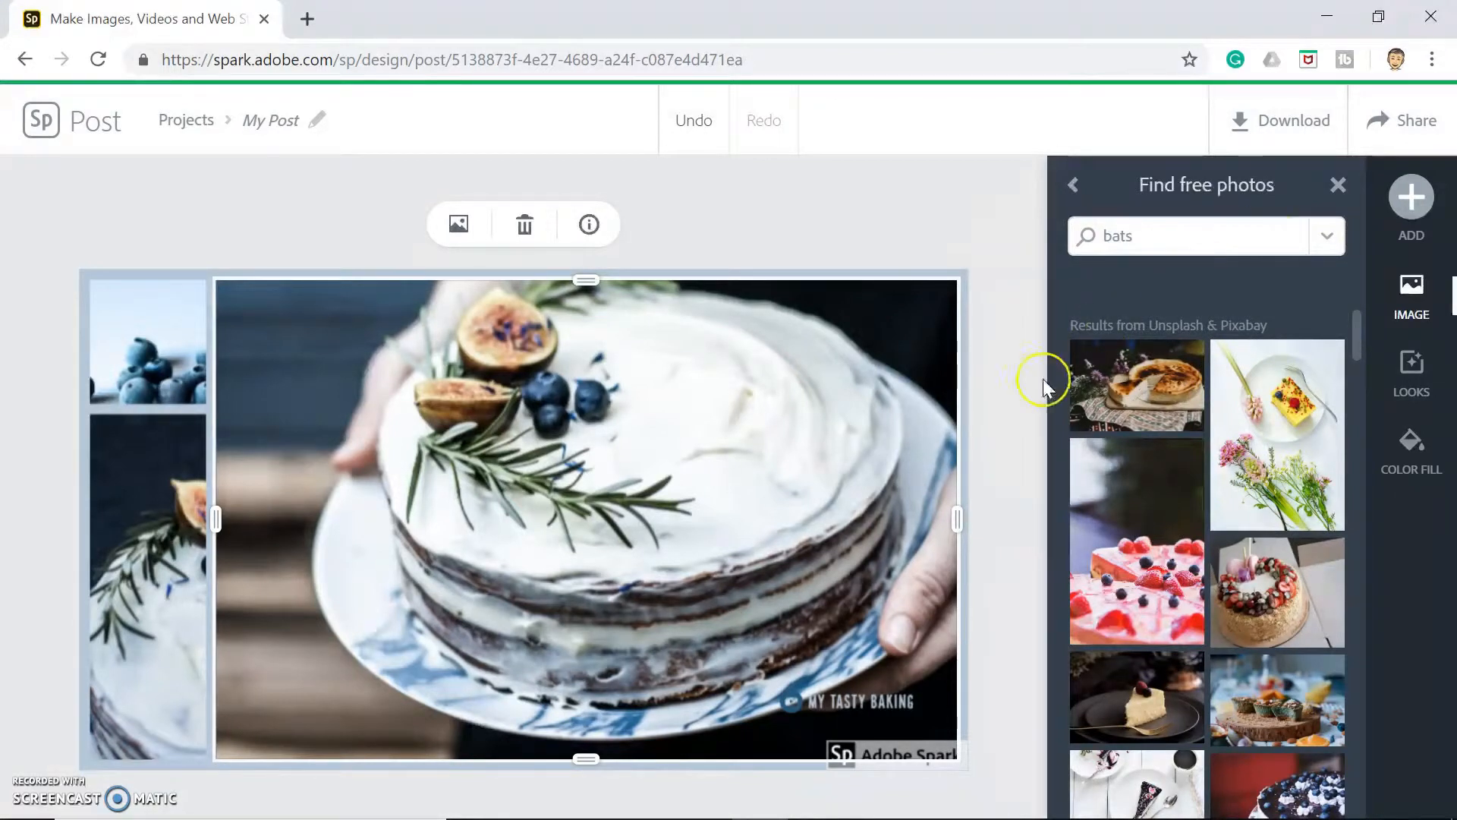
{"action": "key", "text": "Return"}
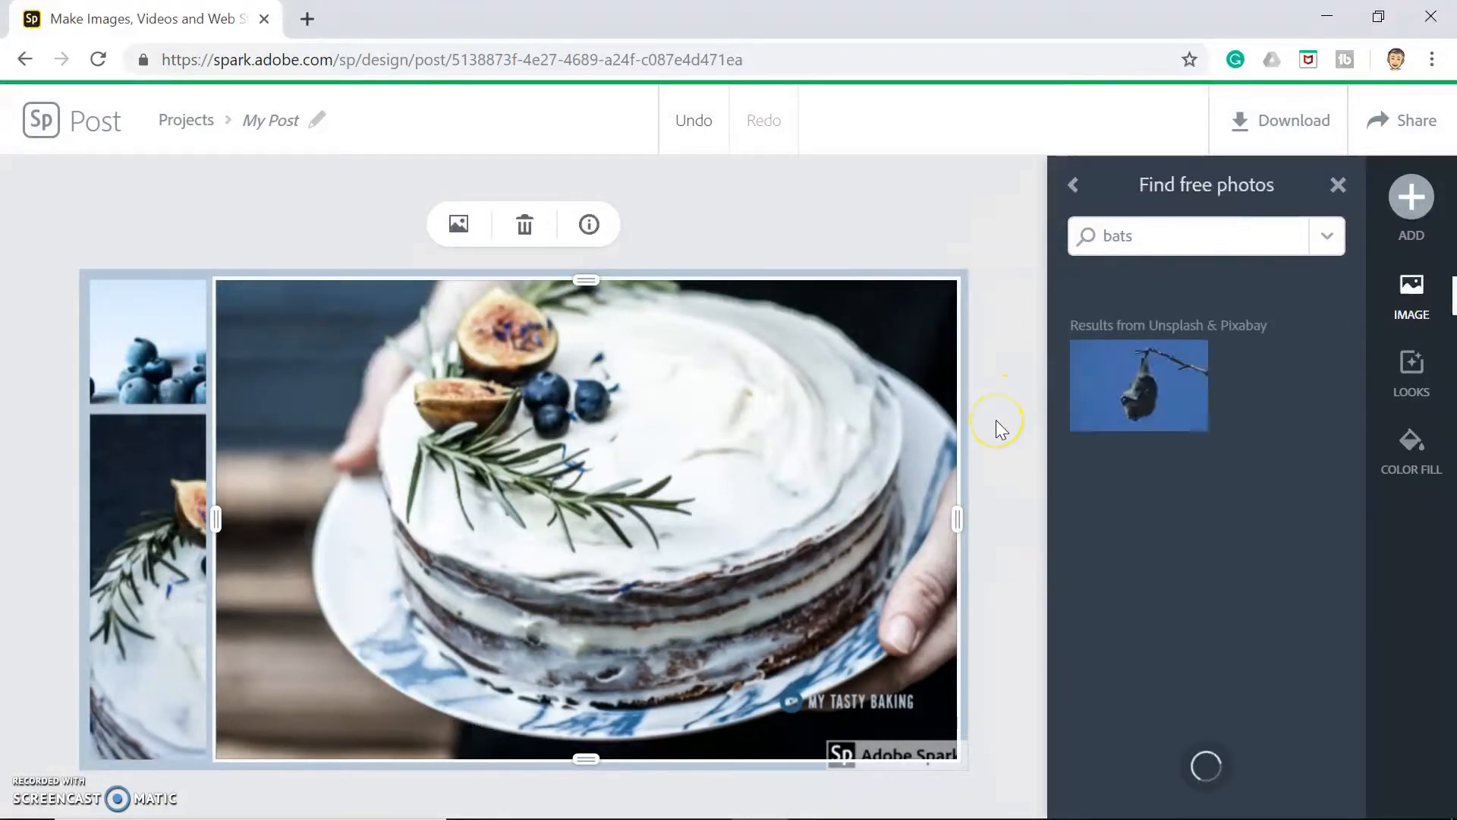
{"action": "scroll", "coordinate": [1175, 589], "scroll_direction": "down", "scroll_amount": 5}
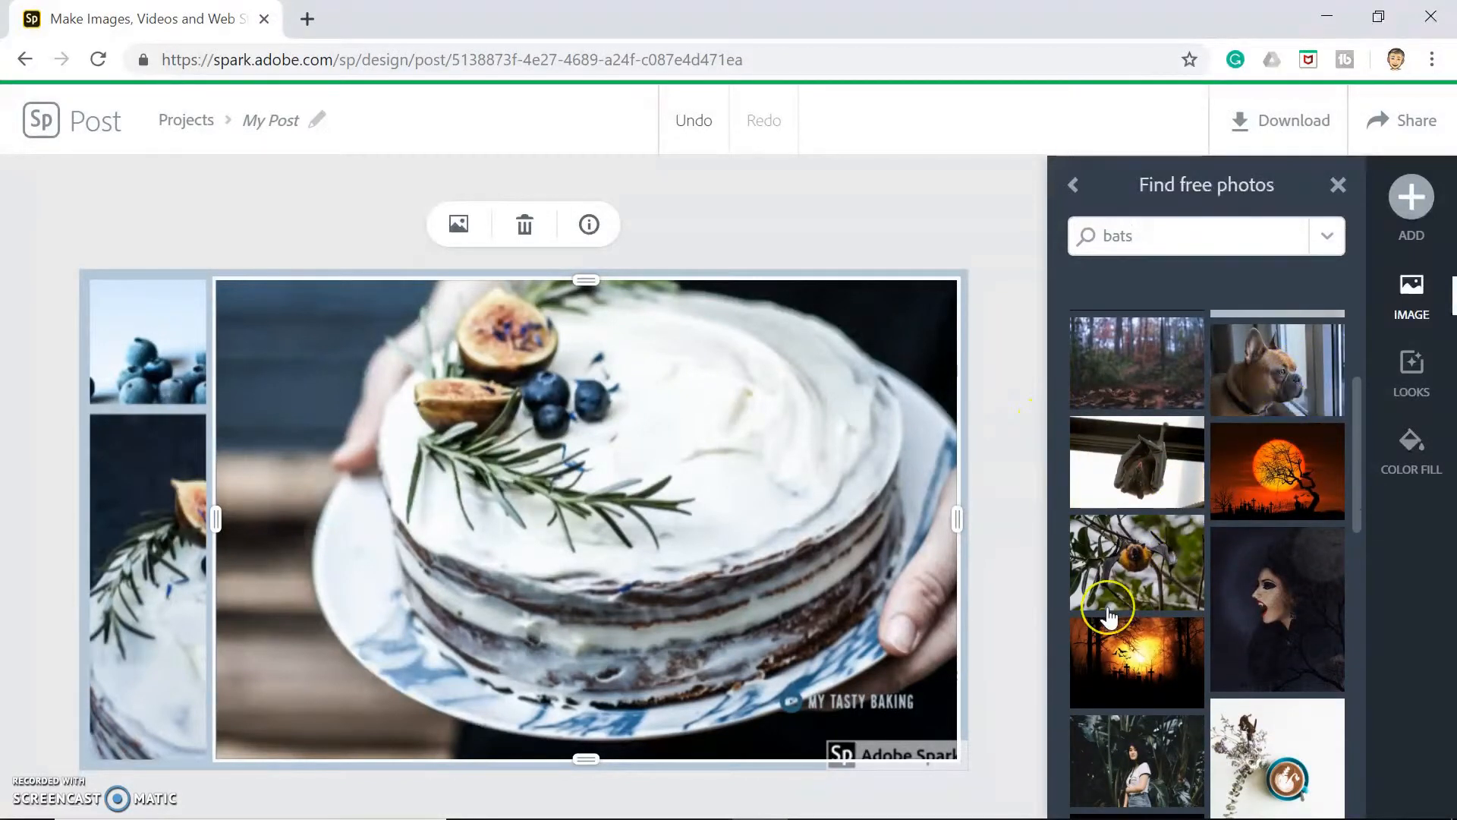
{"action": "scroll", "coordinate": [1108, 607], "scroll_direction": "down", "scroll_amount": 8}
{"action": "scroll", "coordinate": [1108, 616], "scroll_direction": "down", "scroll_amount": 6}
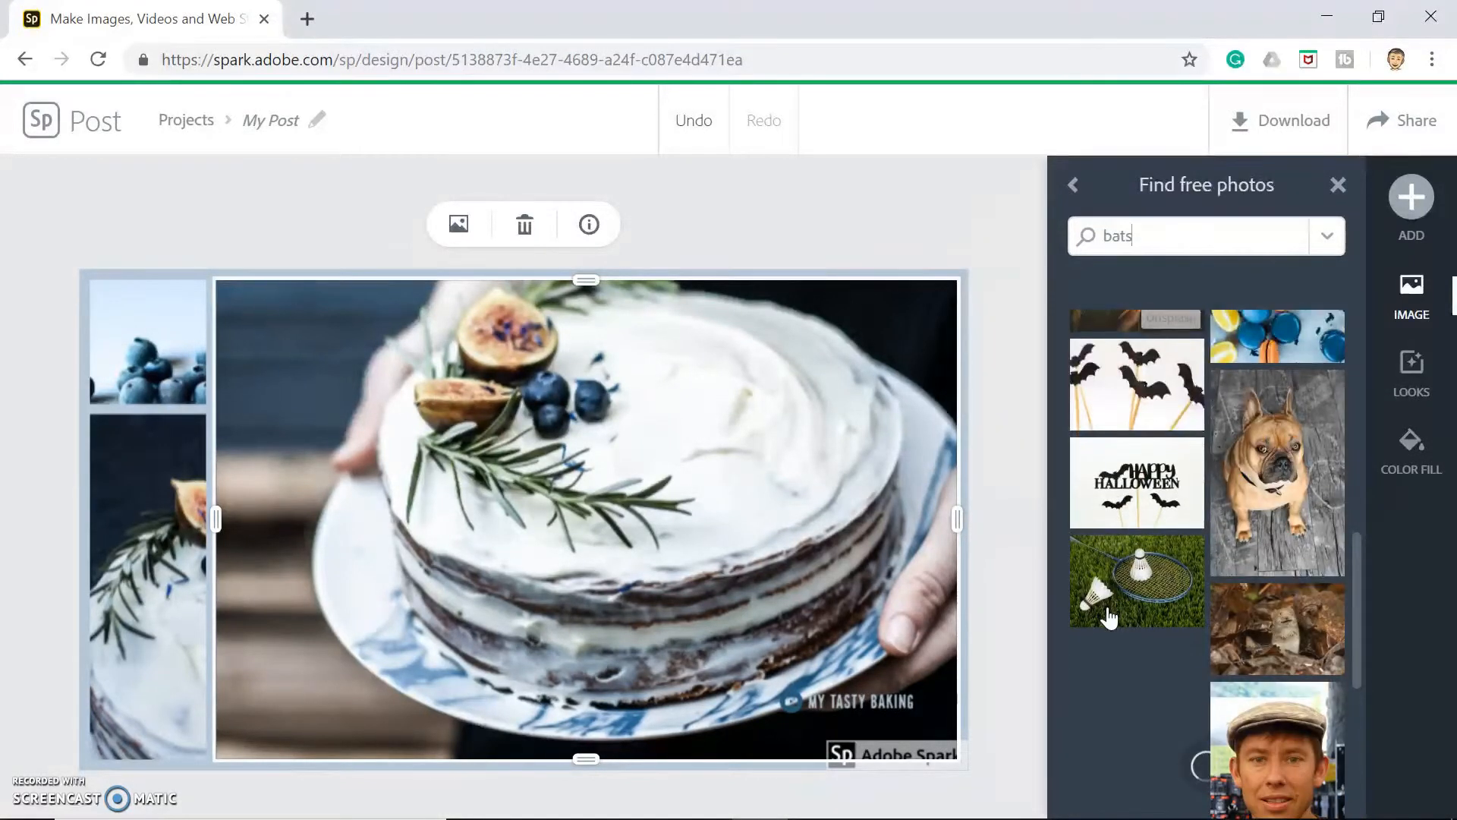
{"action": "scroll", "coordinate": [1108, 616], "scroll_direction": "up", "scroll_amount": 15}
{"action": "scroll", "coordinate": [1108, 617], "scroll_direction": "down", "scroll_amount": 1}
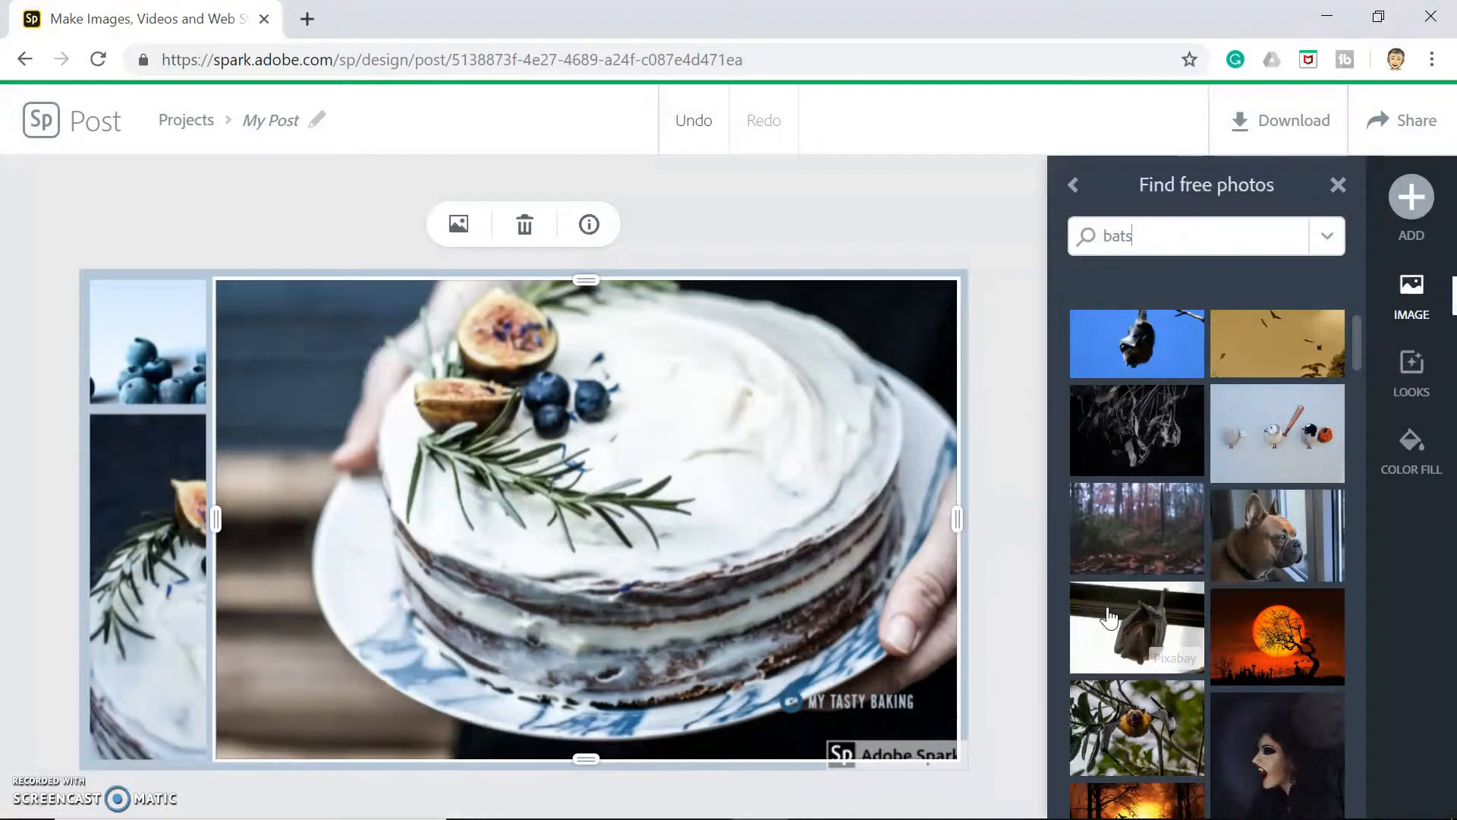
{"action": "scroll", "coordinate": [1108, 616], "scroll_direction": "up", "scroll_amount": 1}
{"action": "left_click", "coordinate": [1138, 564]}
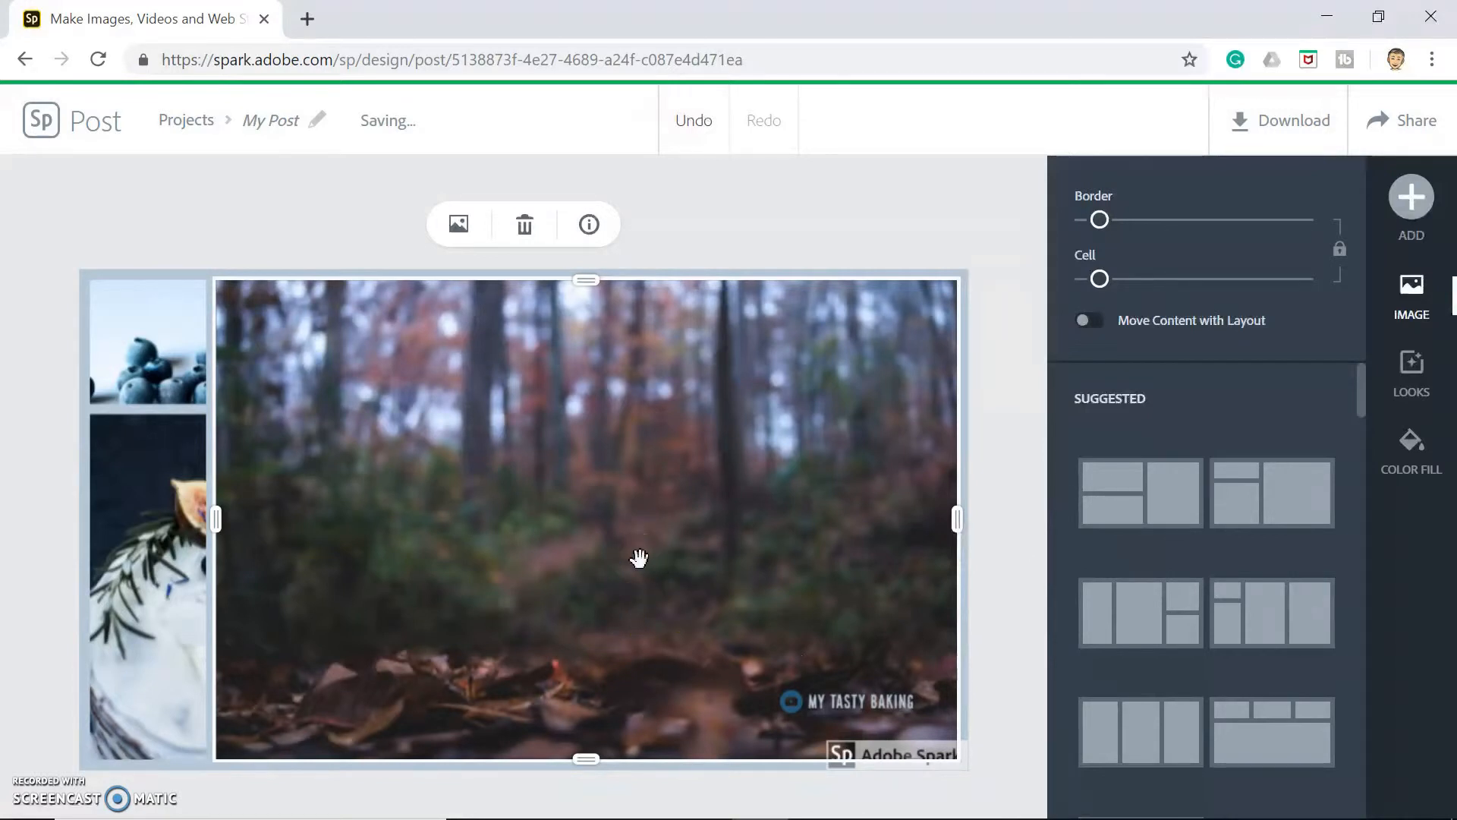
Remove the "My Tasty Baking" text and its small round icon from the forest photo
{"action": "left_click", "coordinate": [835, 699]}
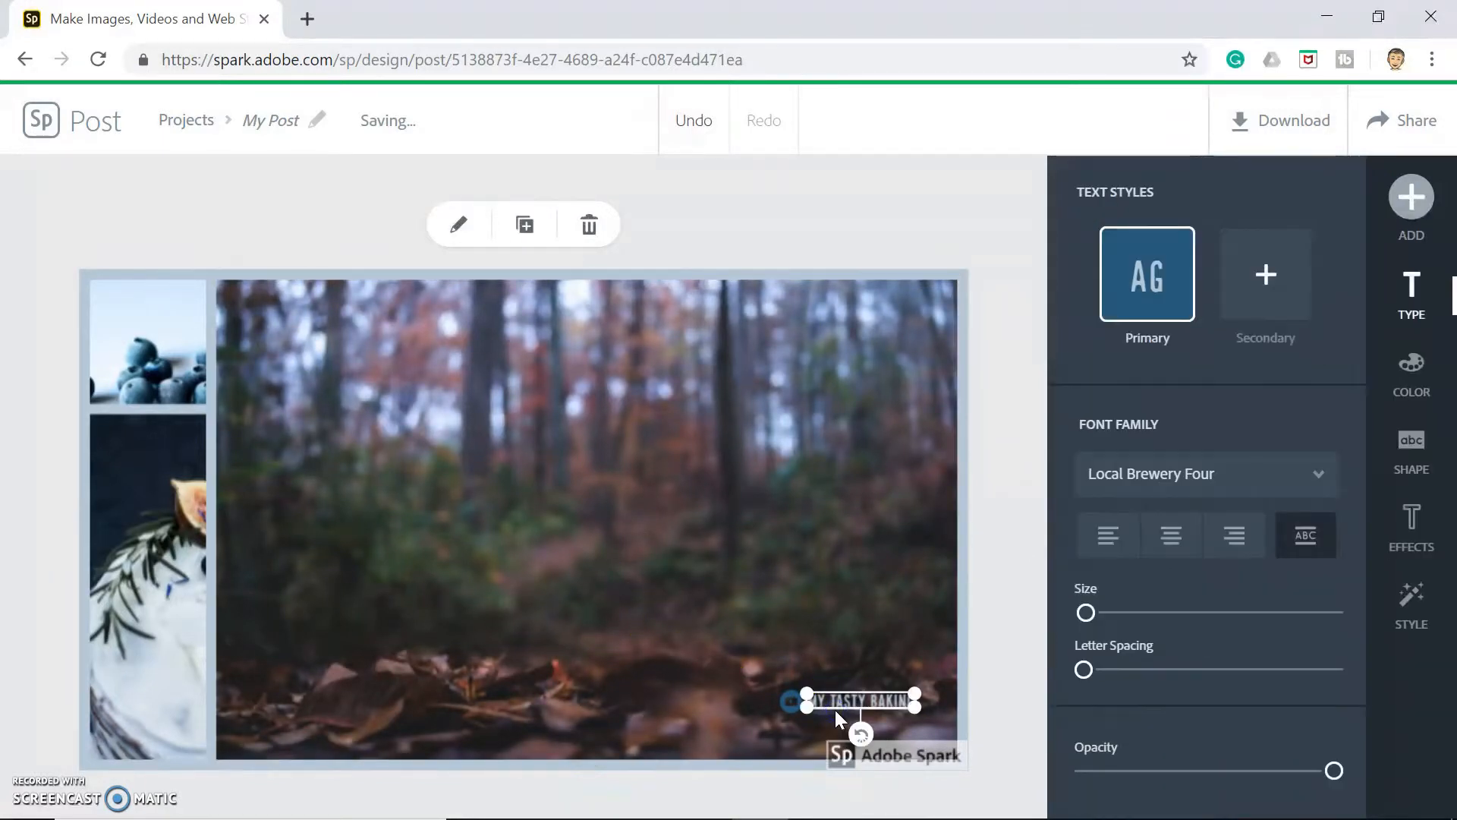
{"action": "left_click", "coordinate": [835, 707]}
{"action": "left_click", "coordinate": [636, 603]}
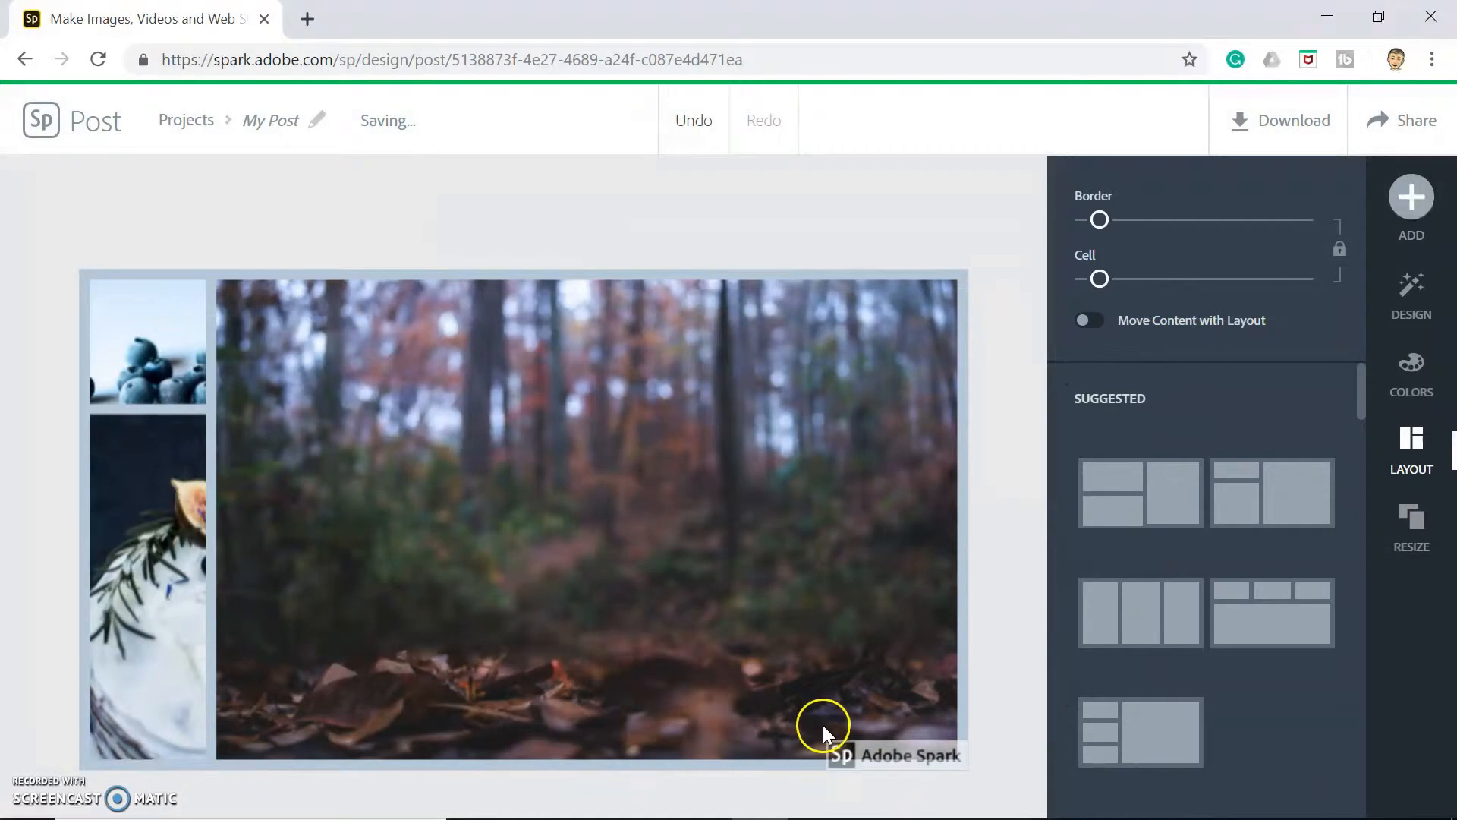
{"action": "mouse_move", "coordinate": [858, 754]}
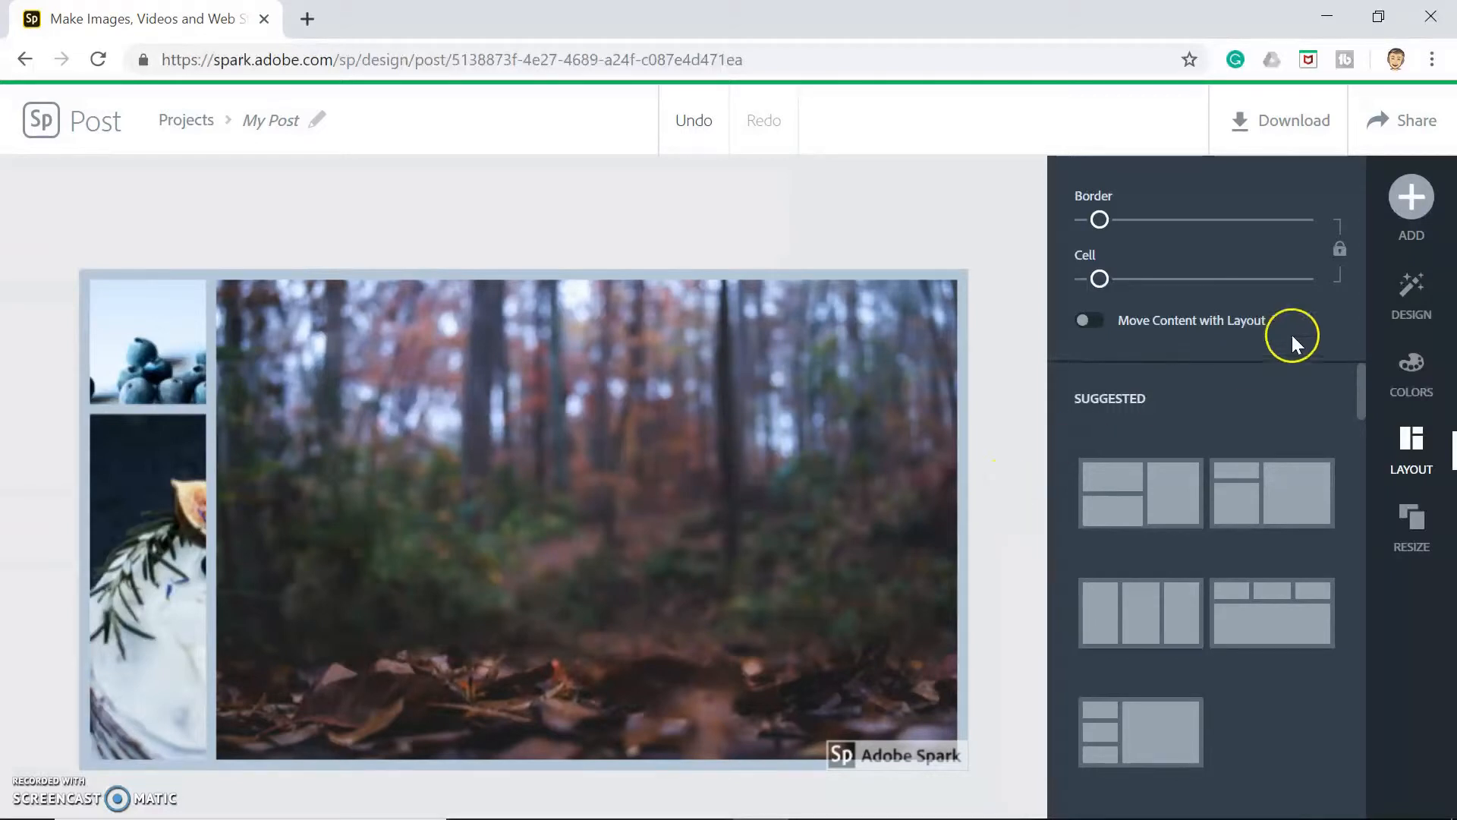
Check which elements can be added to the thumbnail, including the logo option
{"action": "left_click", "coordinate": [749, 441]}
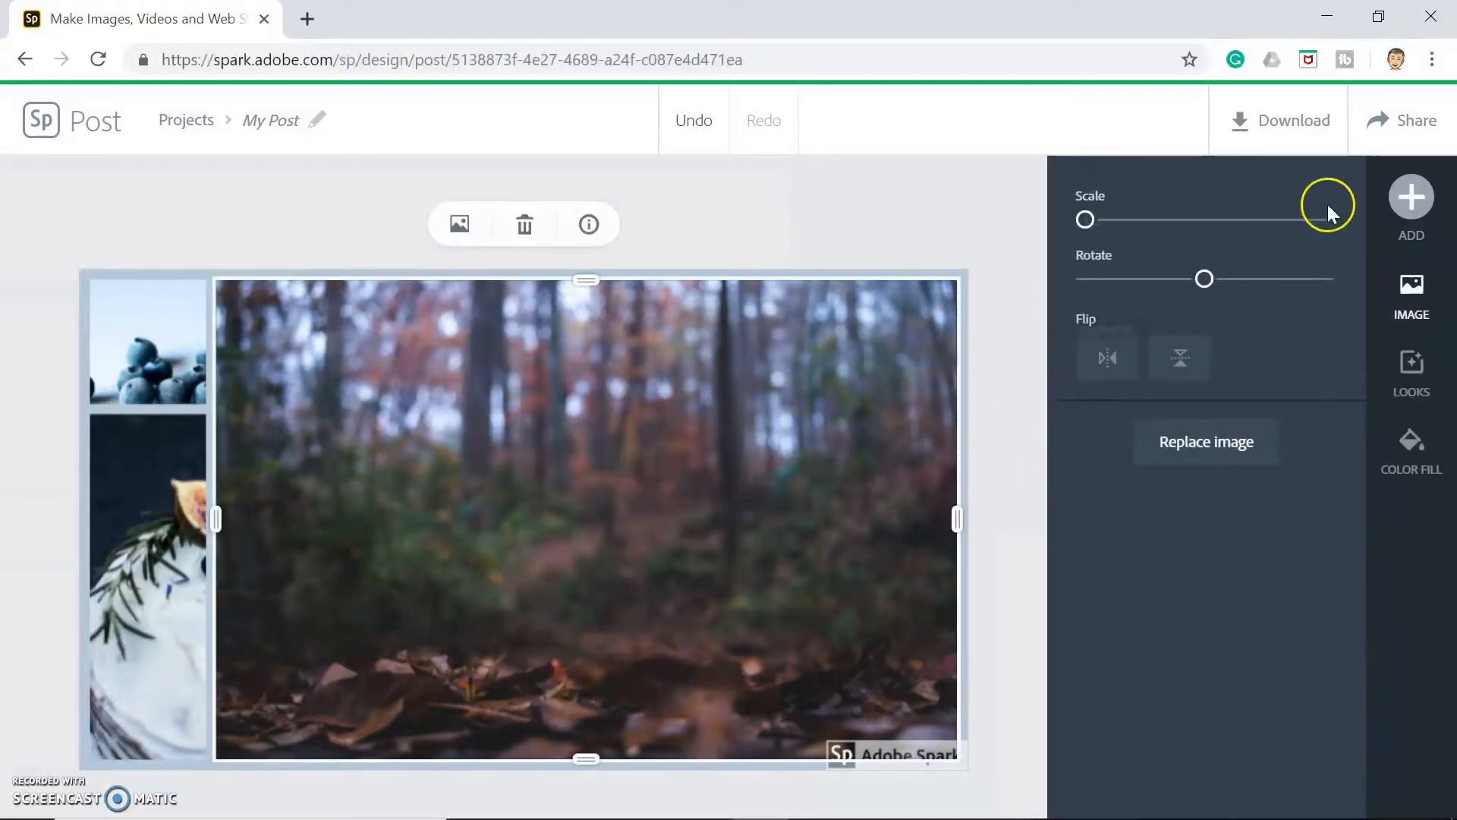
{"action": "left_click", "coordinate": [1416, 198]}
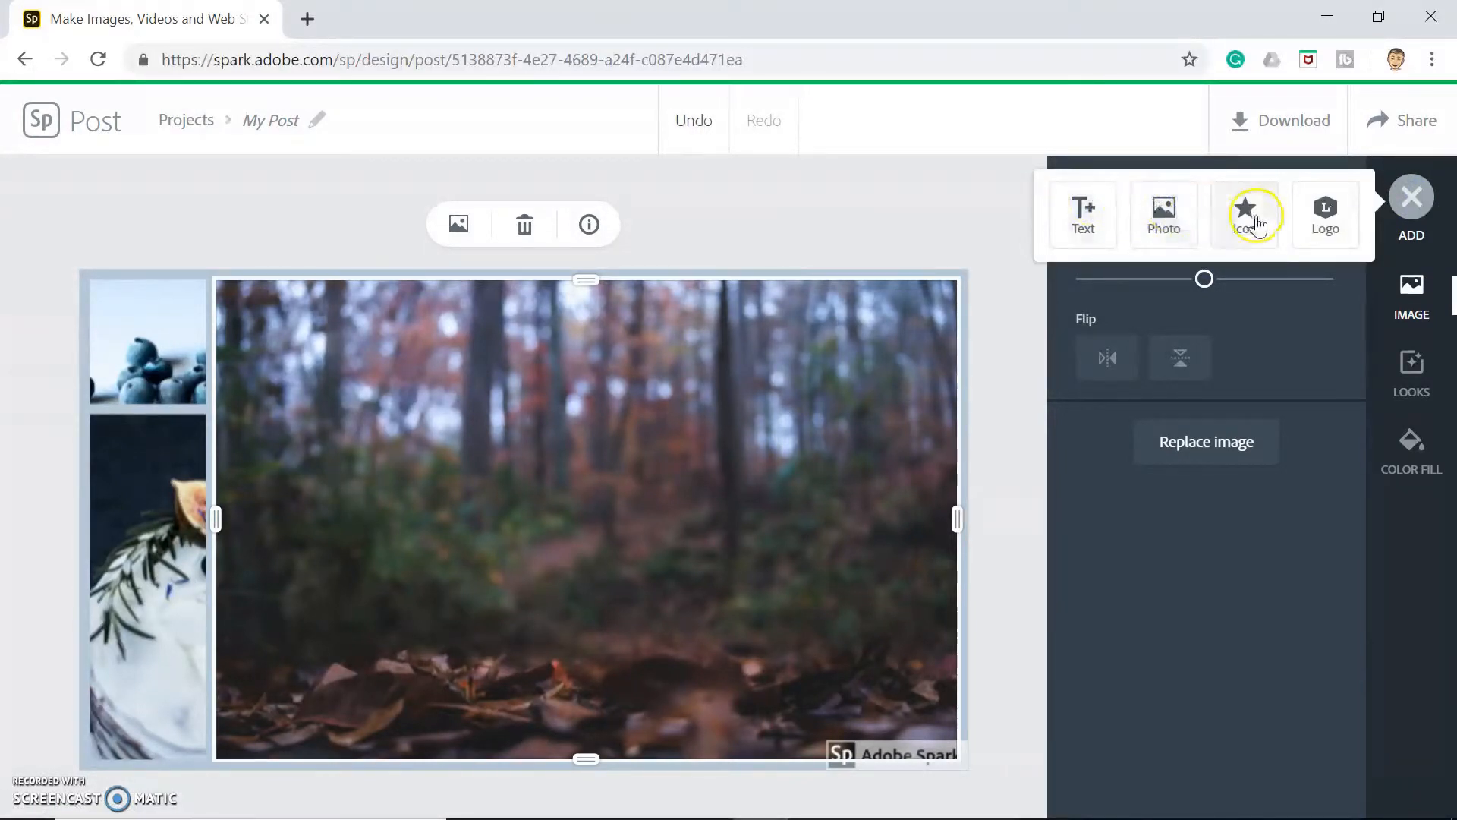
{"action": "left_click", "coordinate": [1339, 205]}
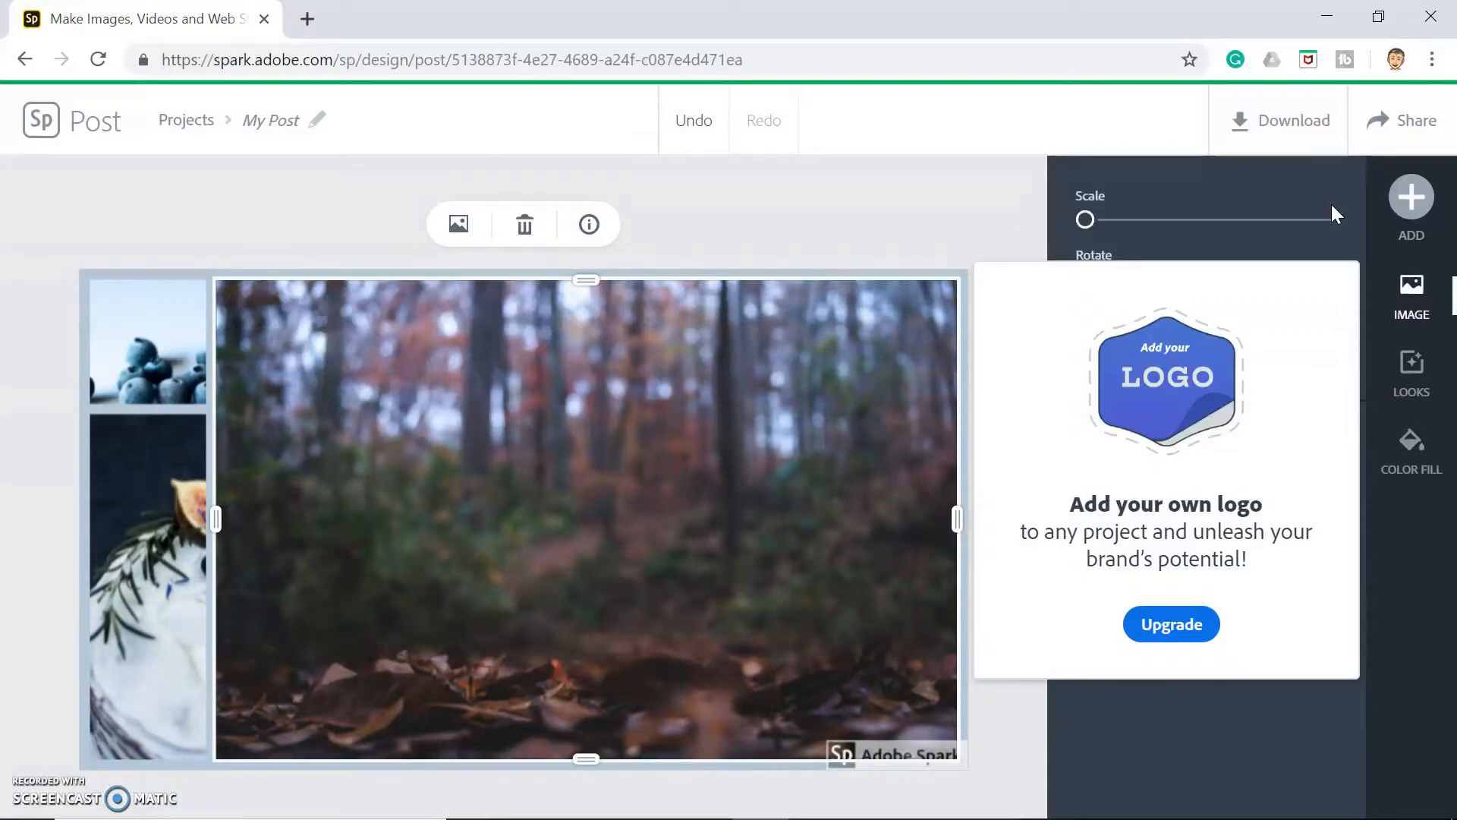
{"action": "left_click", "coordinate": [1020, 225]}
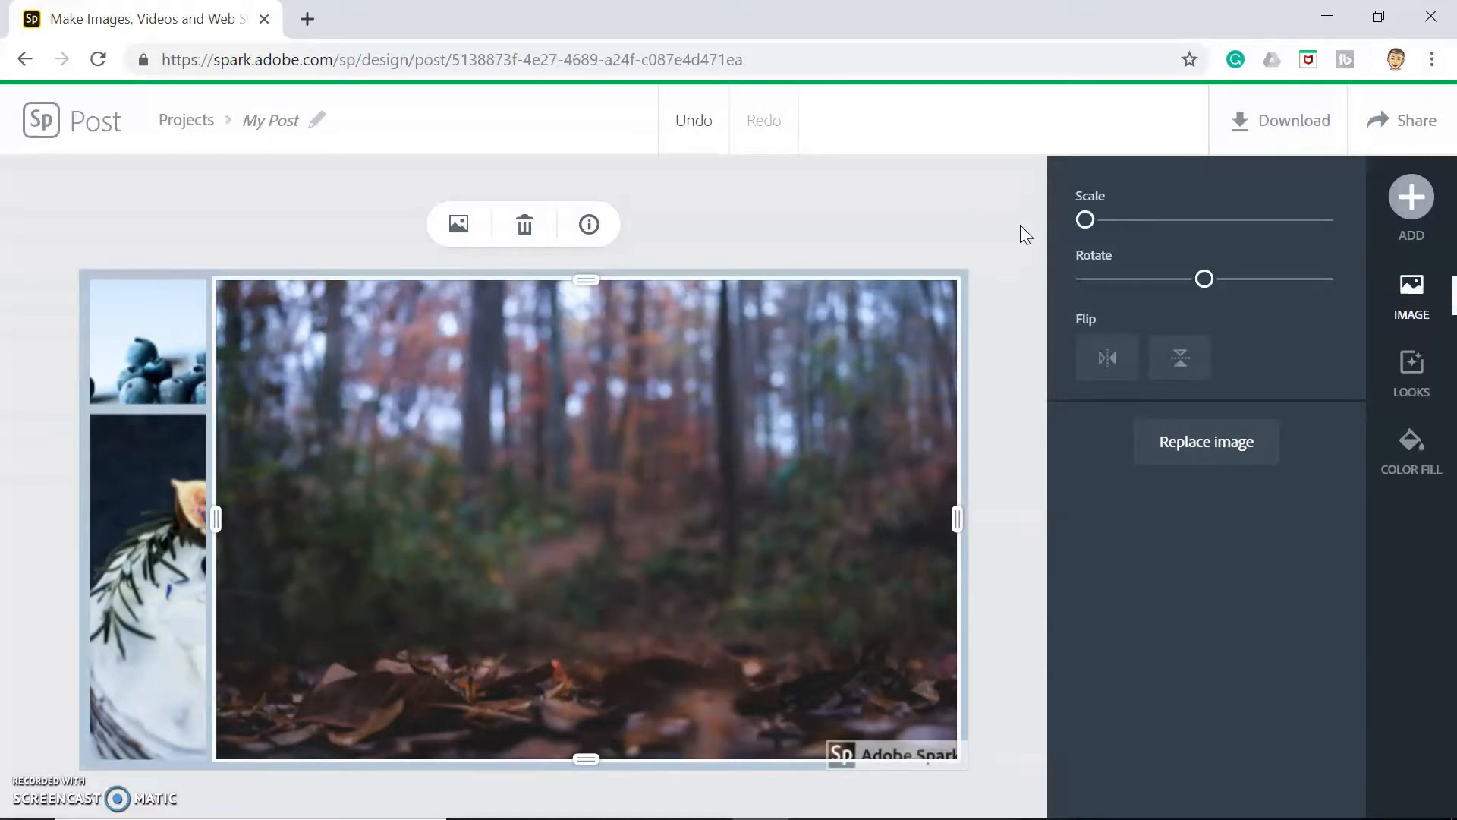
Add the text "Hello" to the thumbnail and move it slightly above the middle of the forest photo
{"action": "left_click", "coordinate": [1403, 203]}
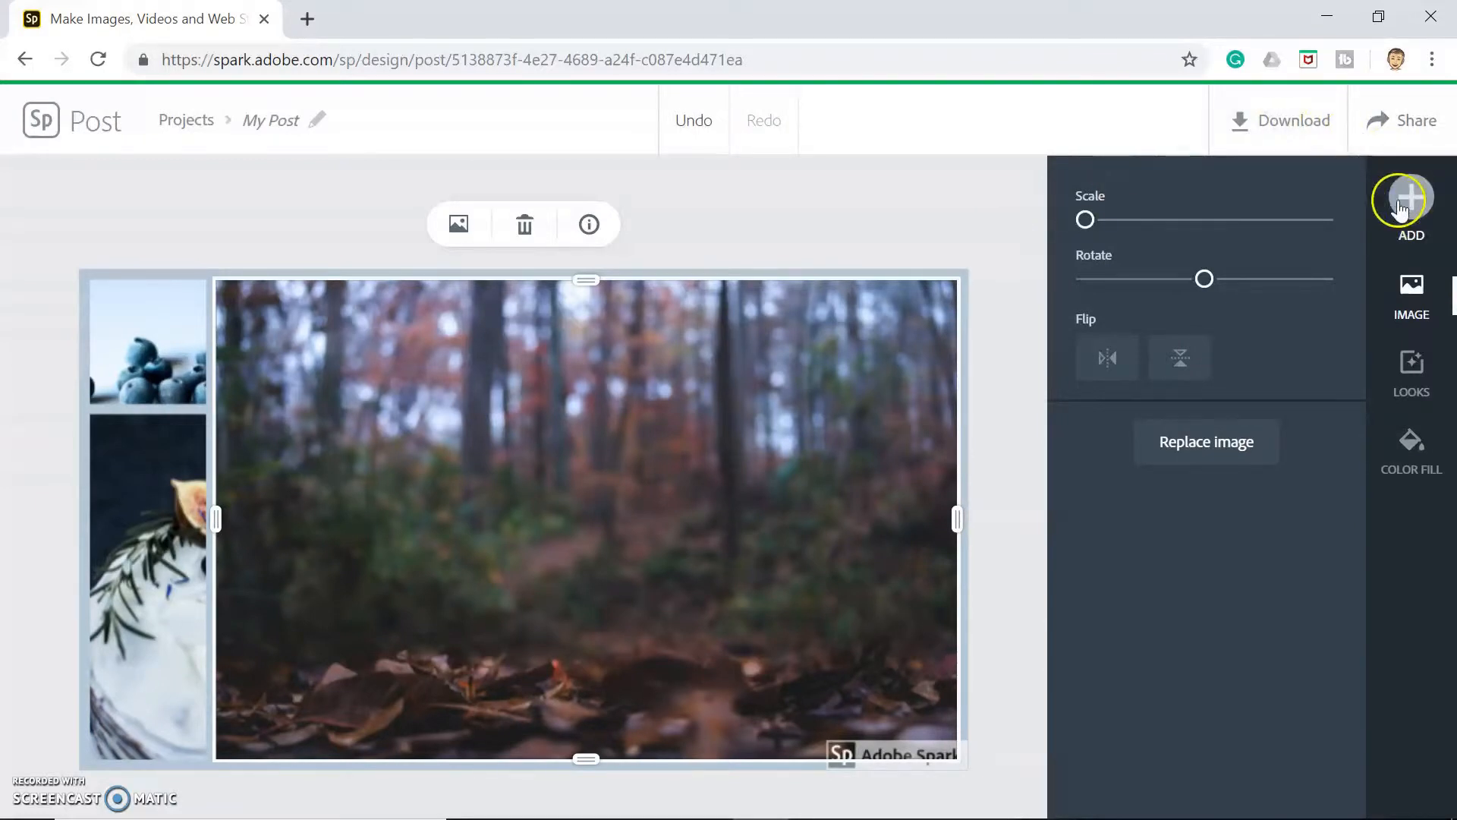
{"action": "left_click", "coordinate": [1414, 202]}
{"action": "left_click", "coordinate": [1087, 207]}
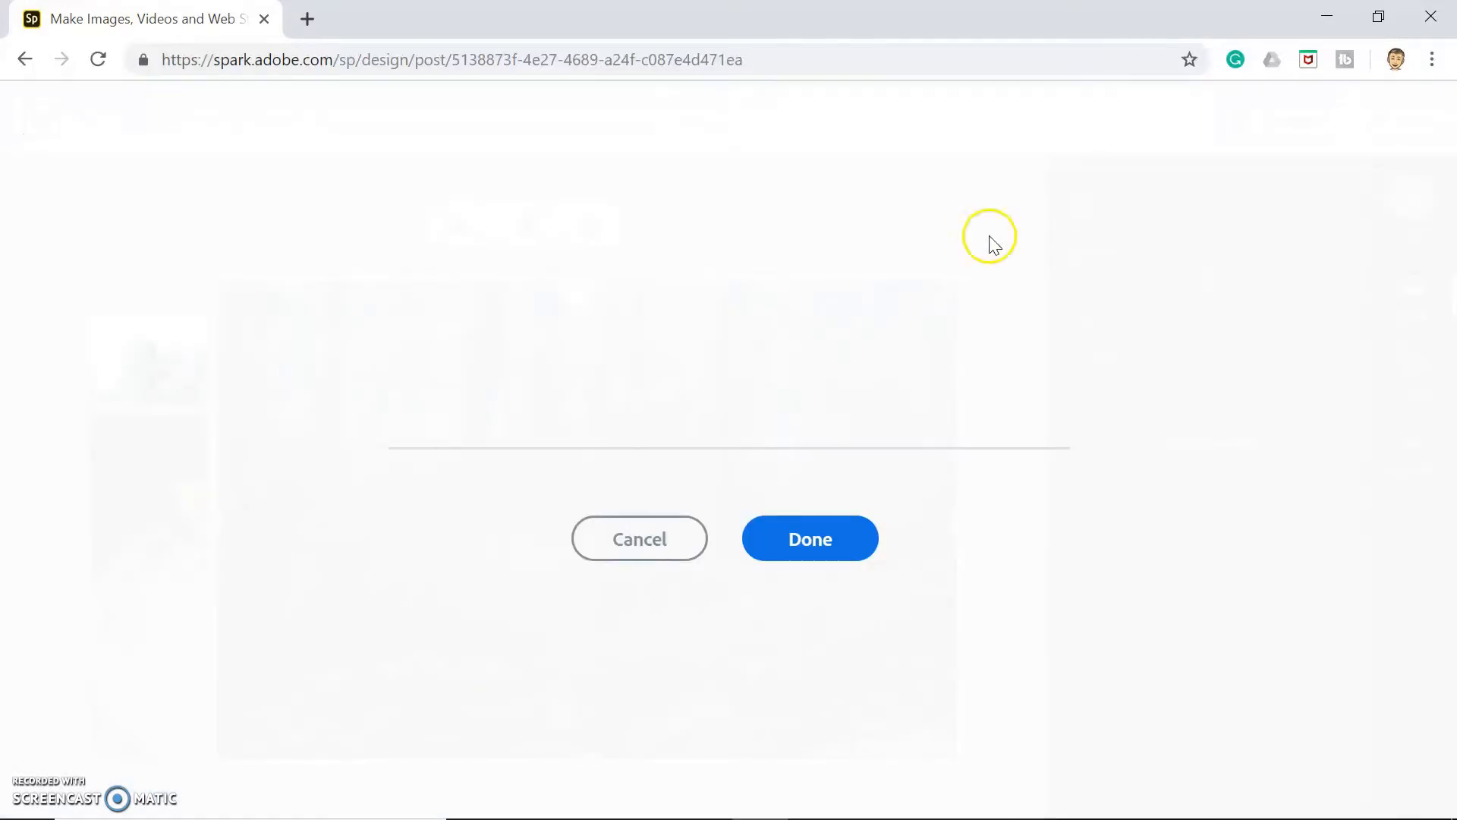
{"action": "type", "text": "Hello"}
{"action": "left_click", "coordinate": [792, 536]}
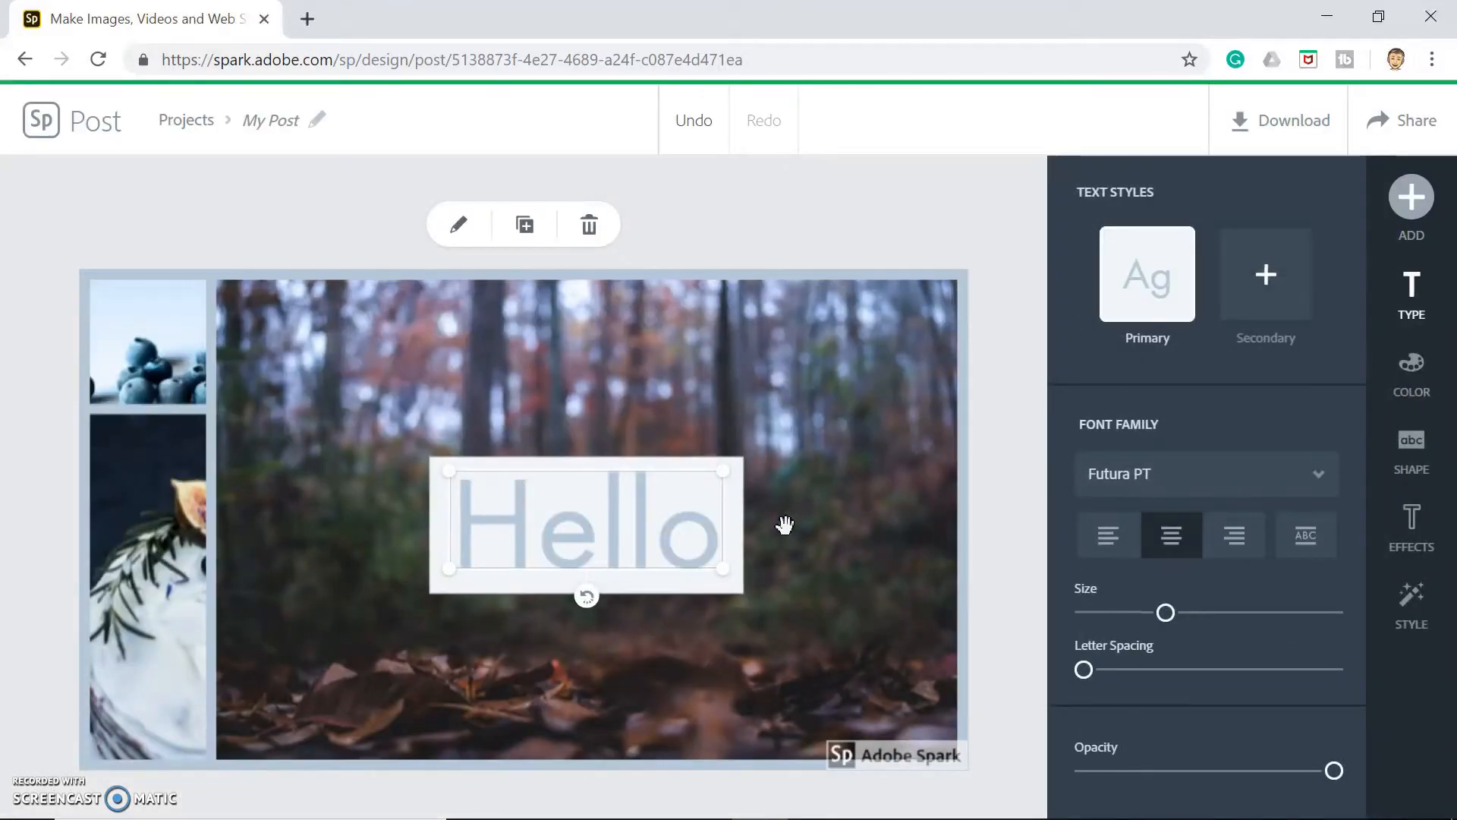
{"action": "left_click", "coordinate": [725, 619]}
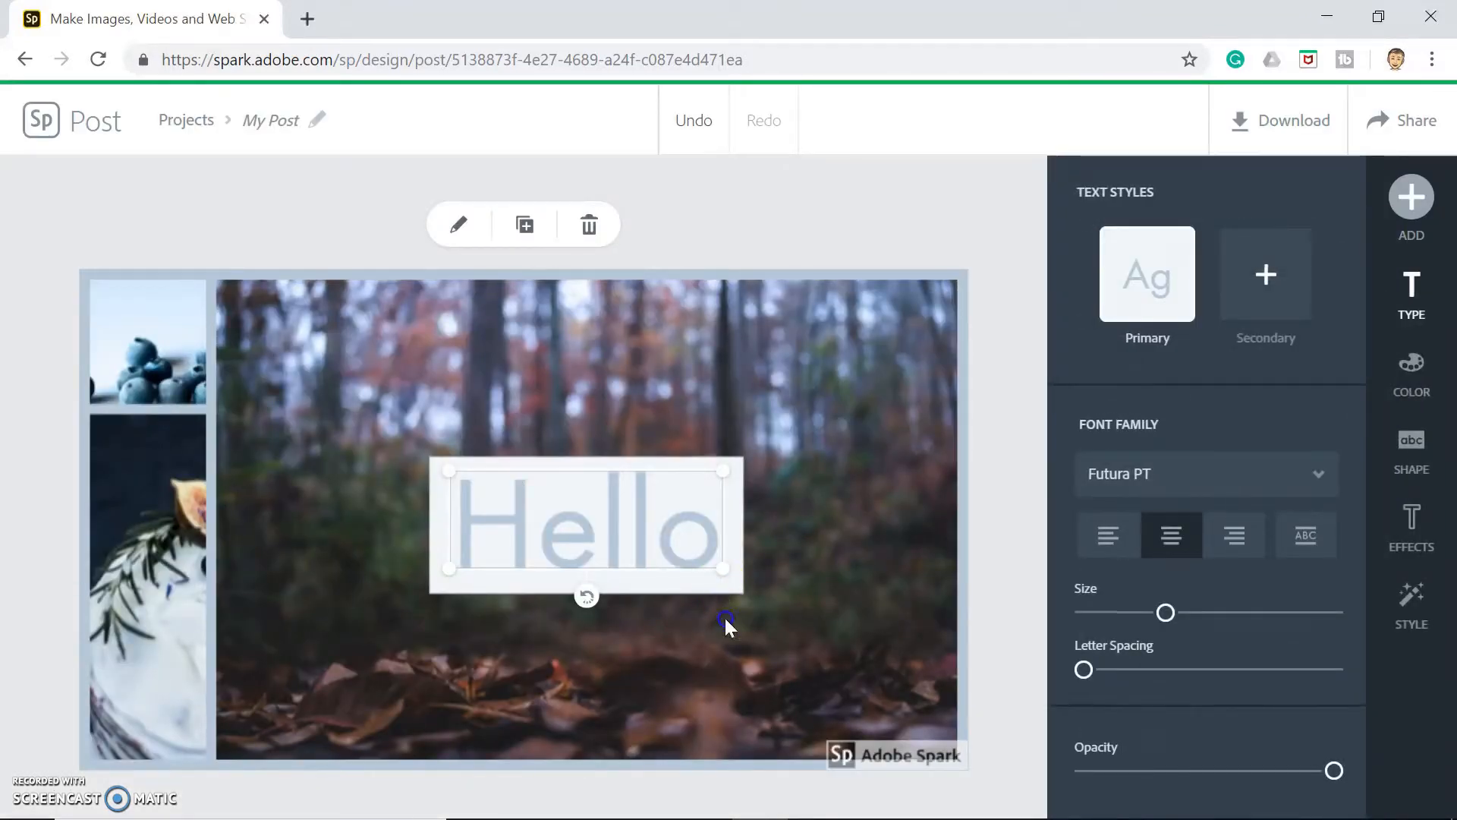
{"action": "left_click", "coordinate": [663, 535]}
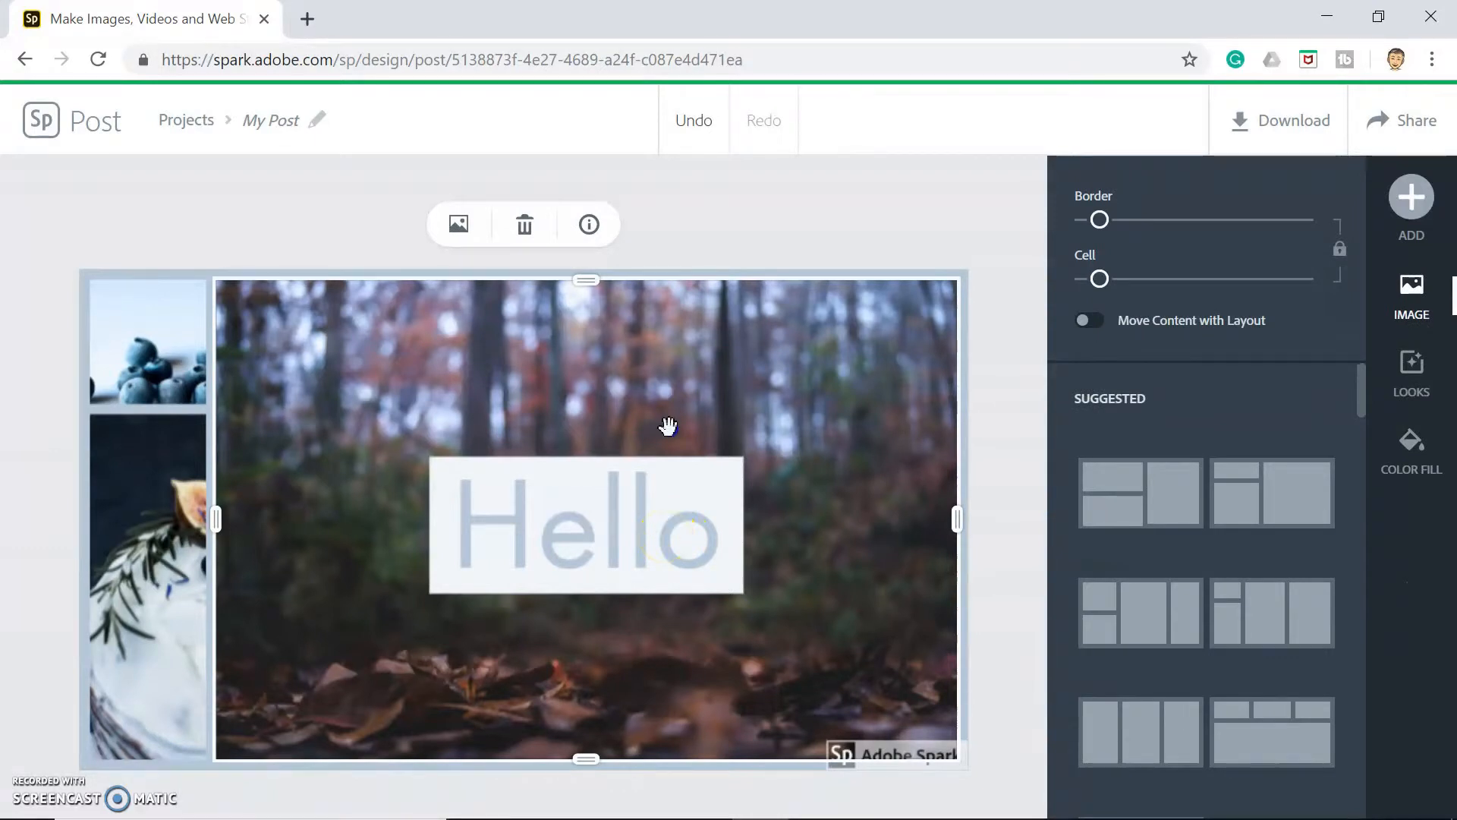
{"action": "mouse_move", "coordinate": [537, 511]}
{"action": "left_mouse_down"}
{"action": "mouse_move", "coordinate": [623, 403]}
{"action": "mouse_move", "coordinate": [559, 499]}
{"action": "left_mouse_up"}
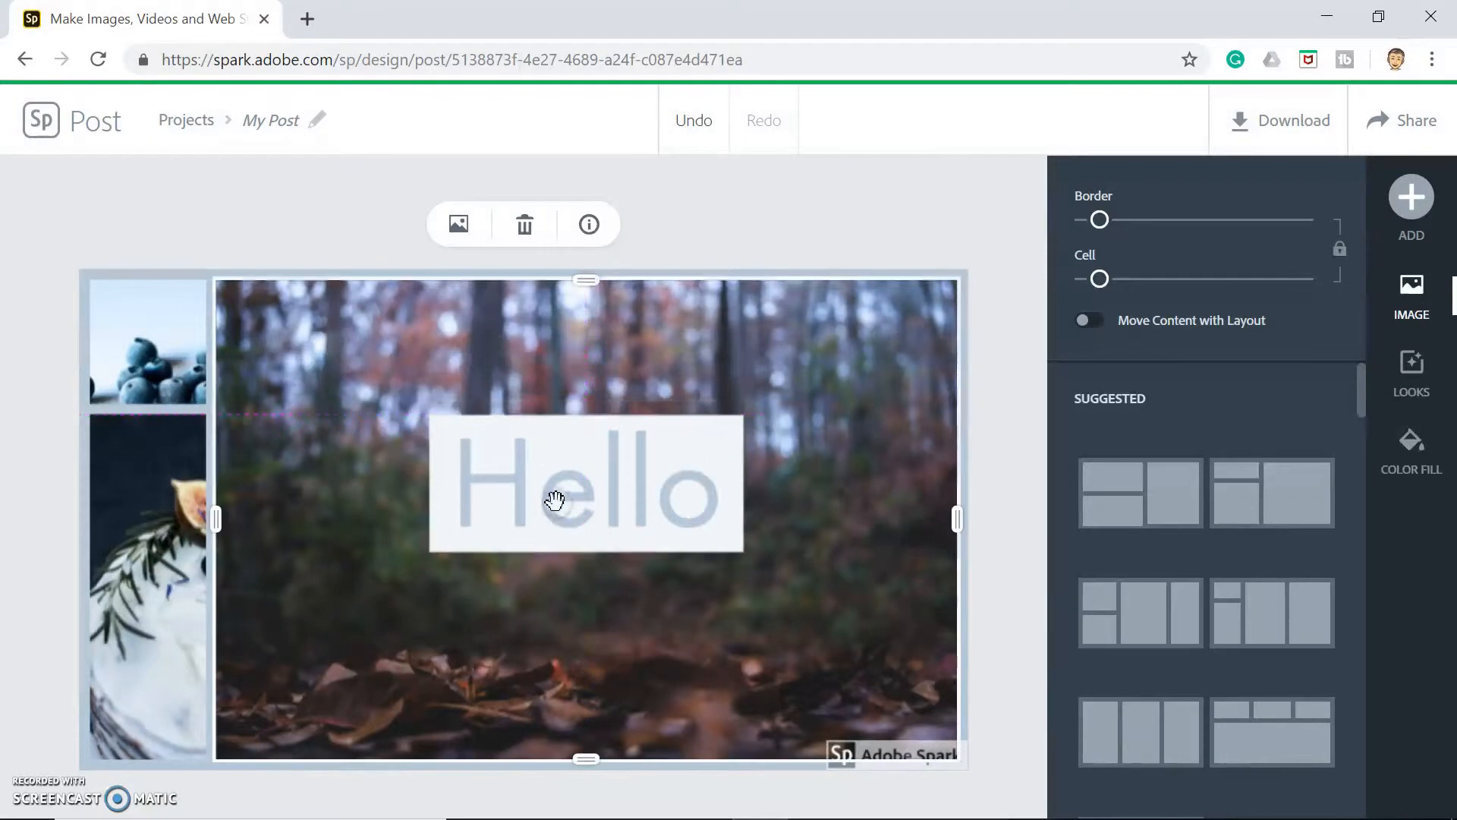
Examine the filters and effects available for the forest photo
{"action": "left_click", "coordinate": [1411, 372]}
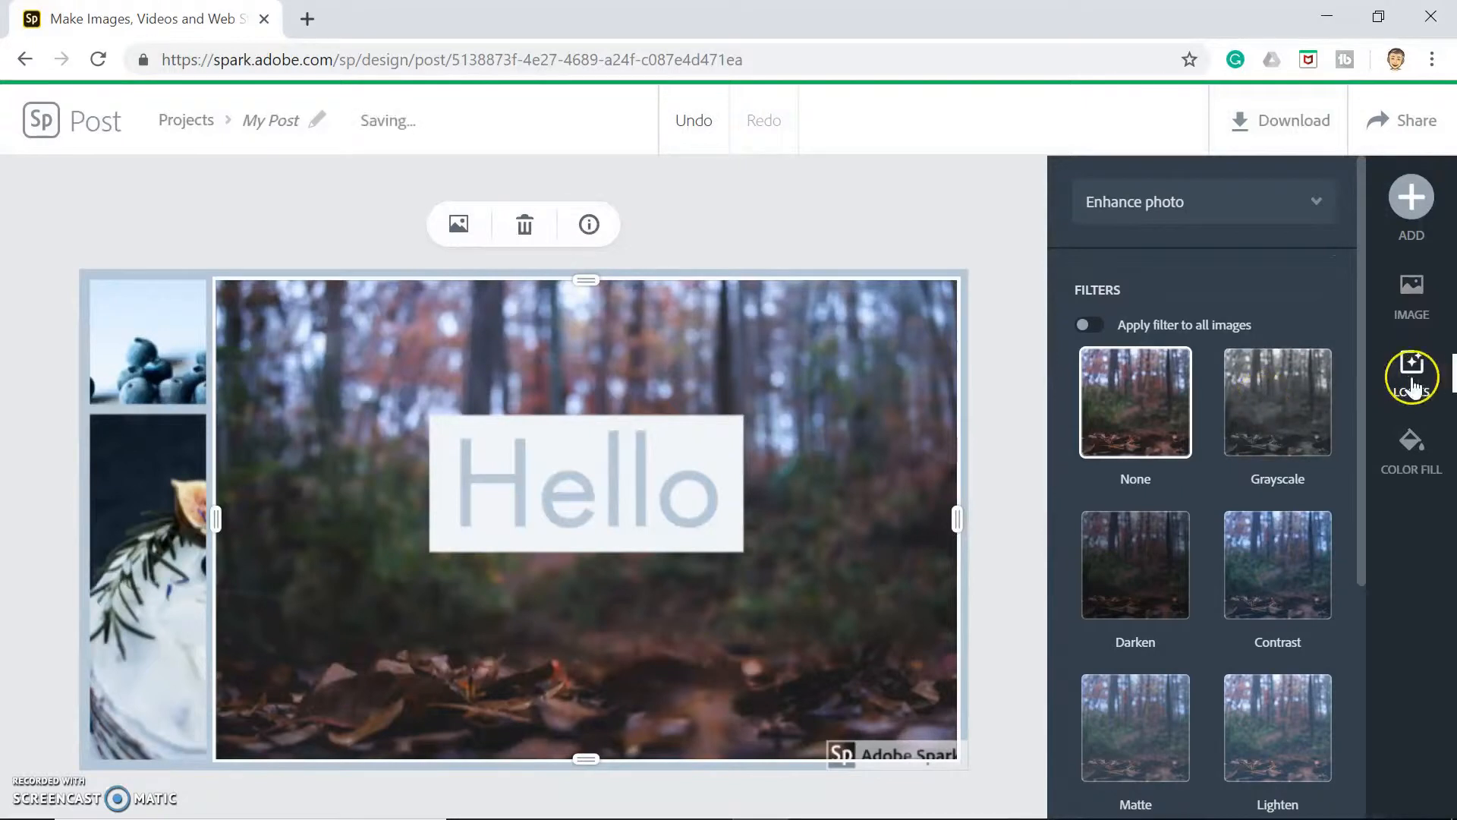
{"action": "left_click", "coordinate": [590, 460]}
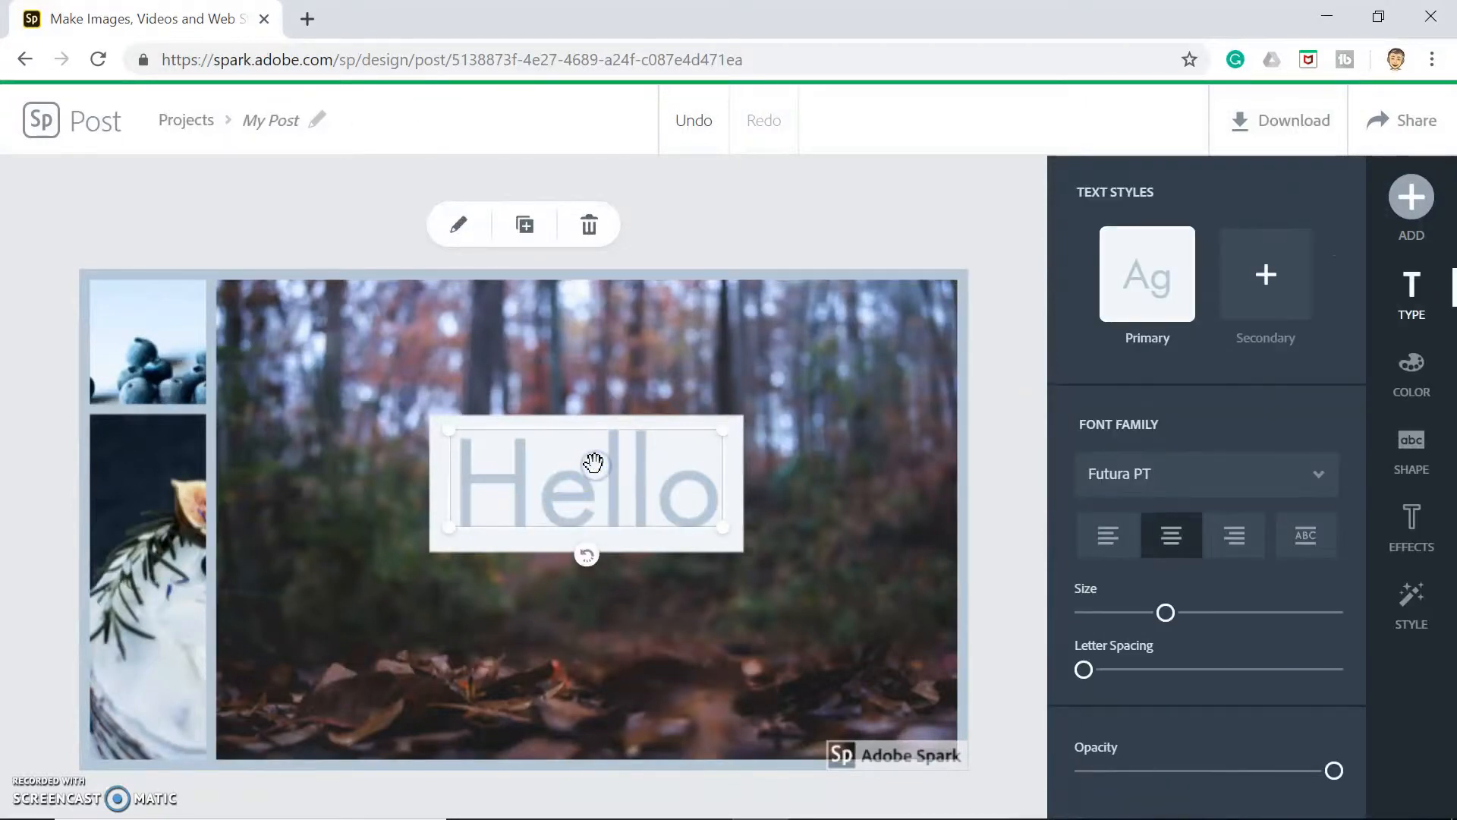
{"action": "left_click", "coordinate": [850, 434]}
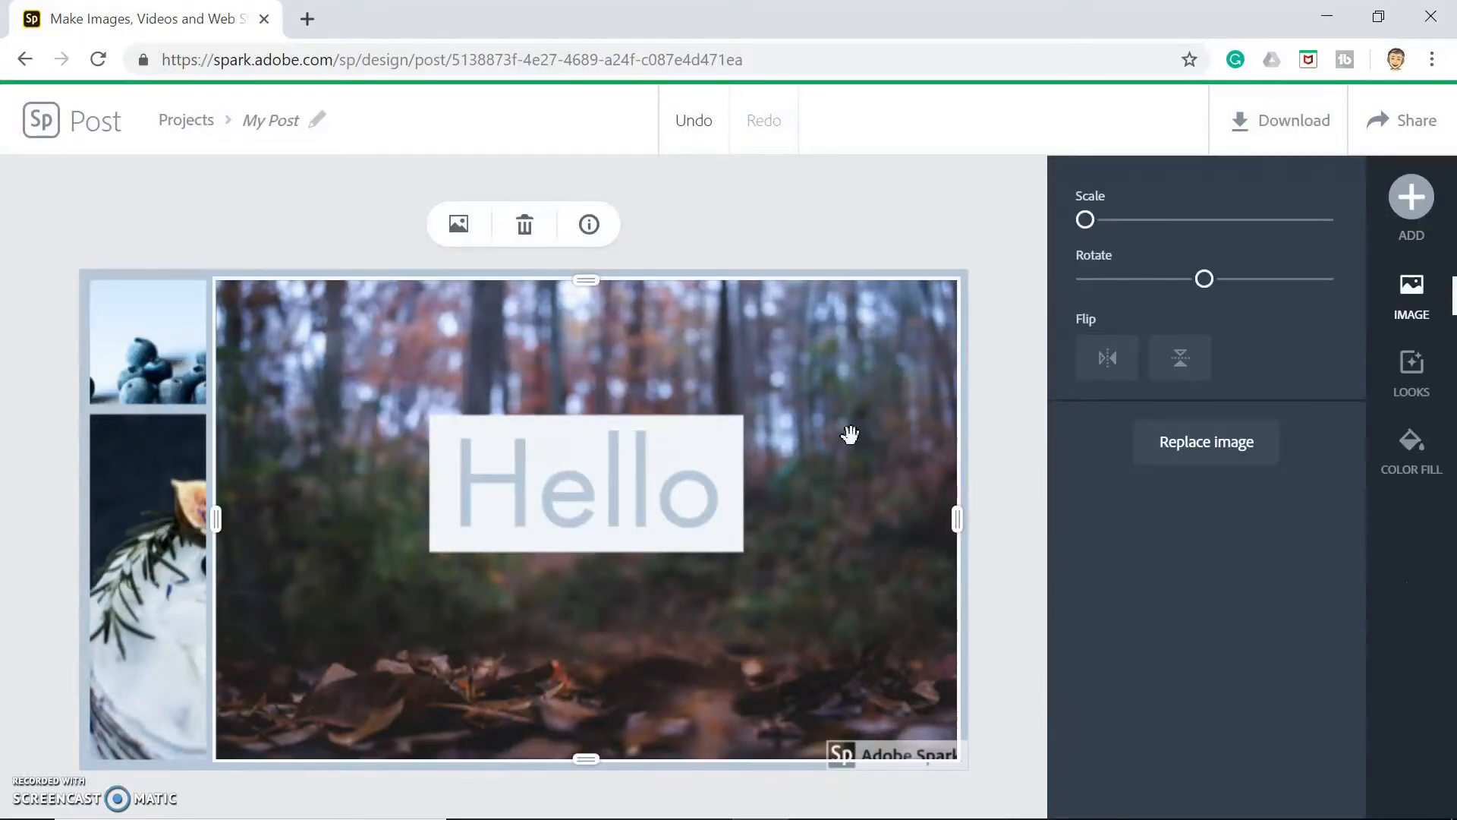
{"action": "left_click", "coordinate": [1424, 380]}
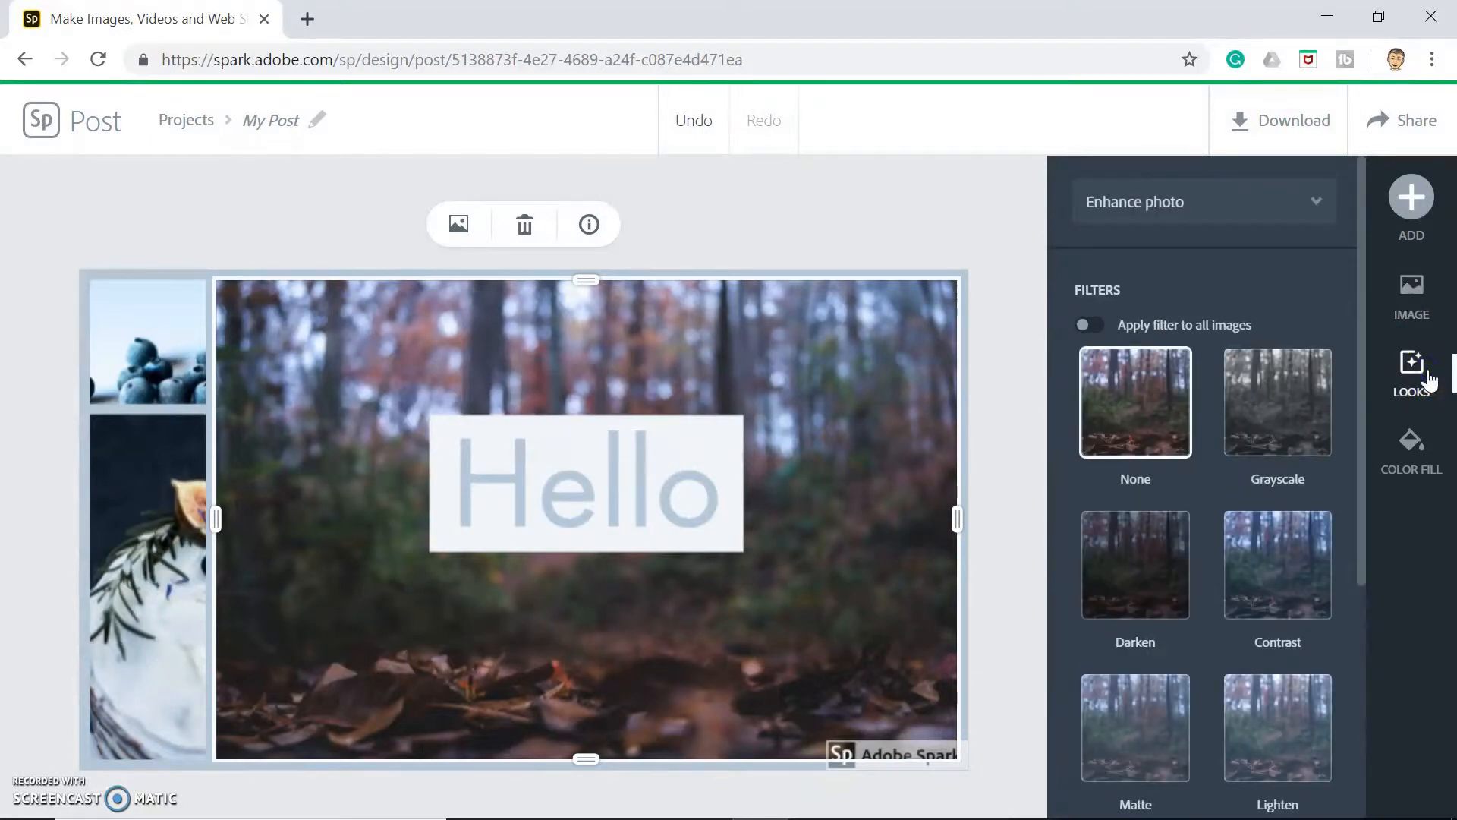
{"action": "scroll", "coordinate": [1142, 706], "scroll_direction": "down", "scroll_amount": 5}
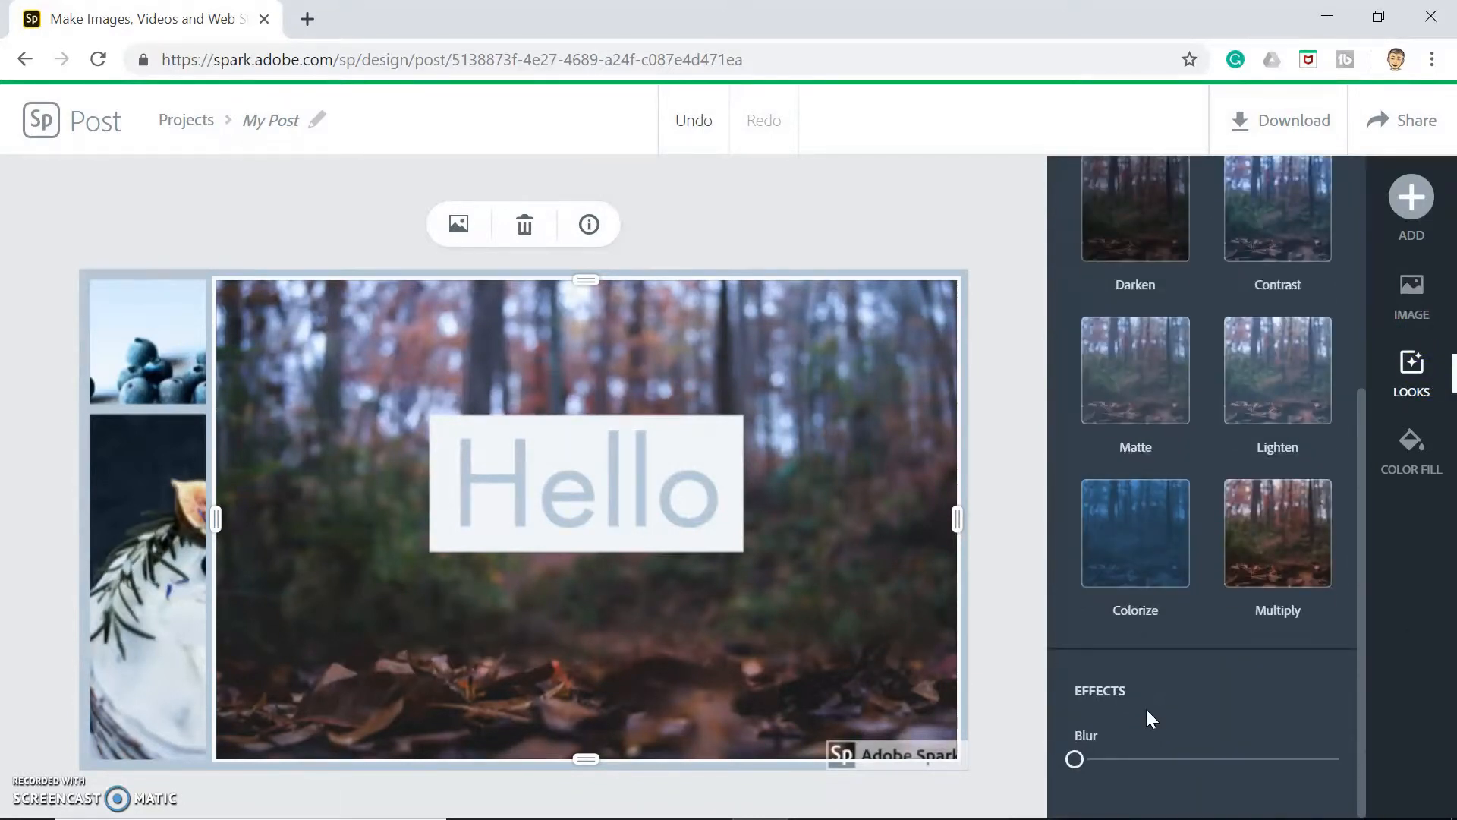
{"action": "scroll", "coordinate": [1146, 713], "scroll_direction": "up", "scroll_amount": 5}
Raise the forest photo's contrast moderately and set its sharpening to about 32
{"action": "left_click", "coordinate": [1178, 199]}
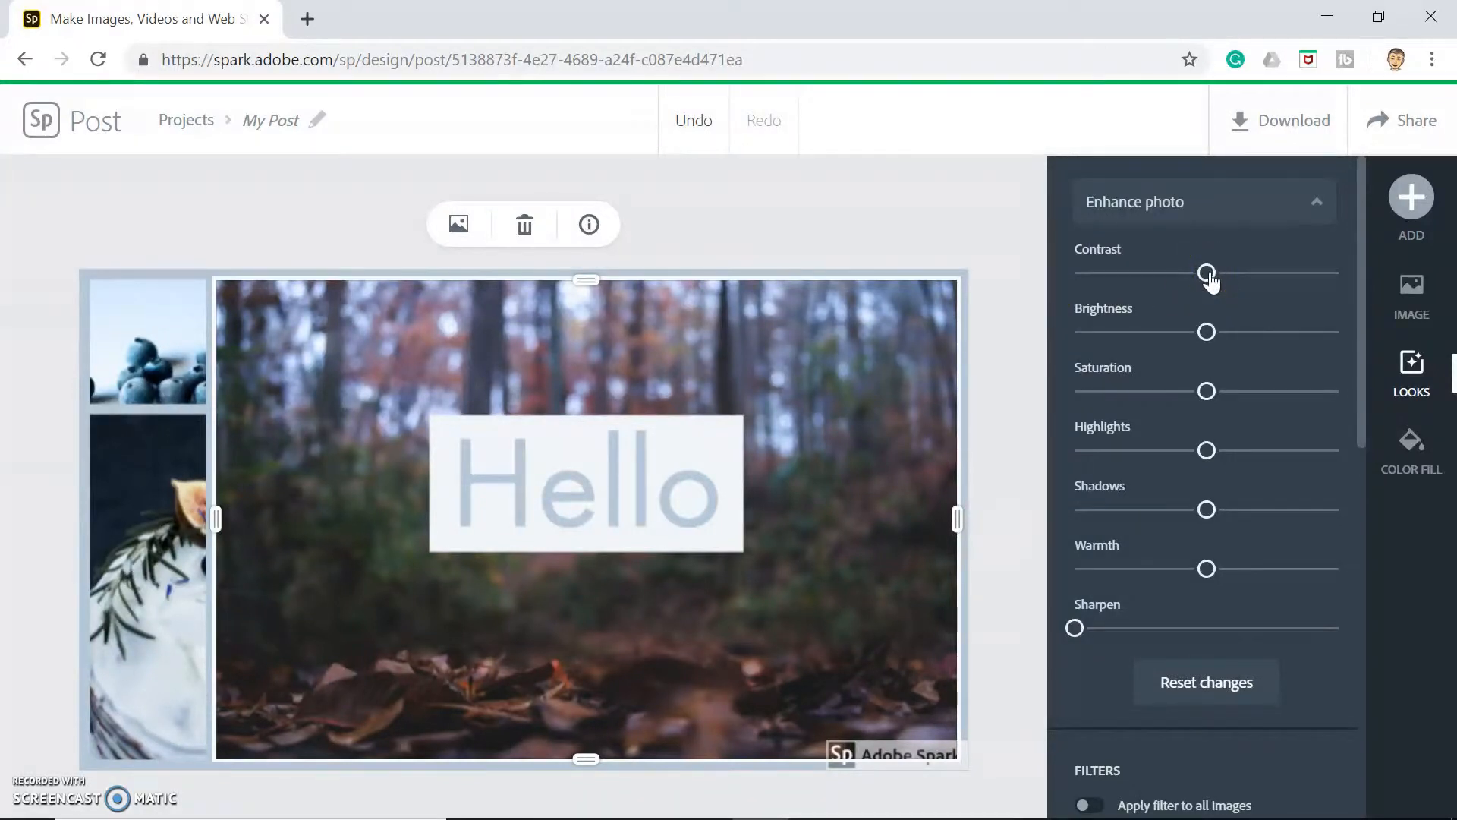
{"action": "left_click_drag", "start_coordinate": [1208, 273], "coordinate": [1253, 278]}
{"action": "left_click", "coordinate": [1177, 468]}
{"action": "left_click", "coordinate": [1074, 629]}
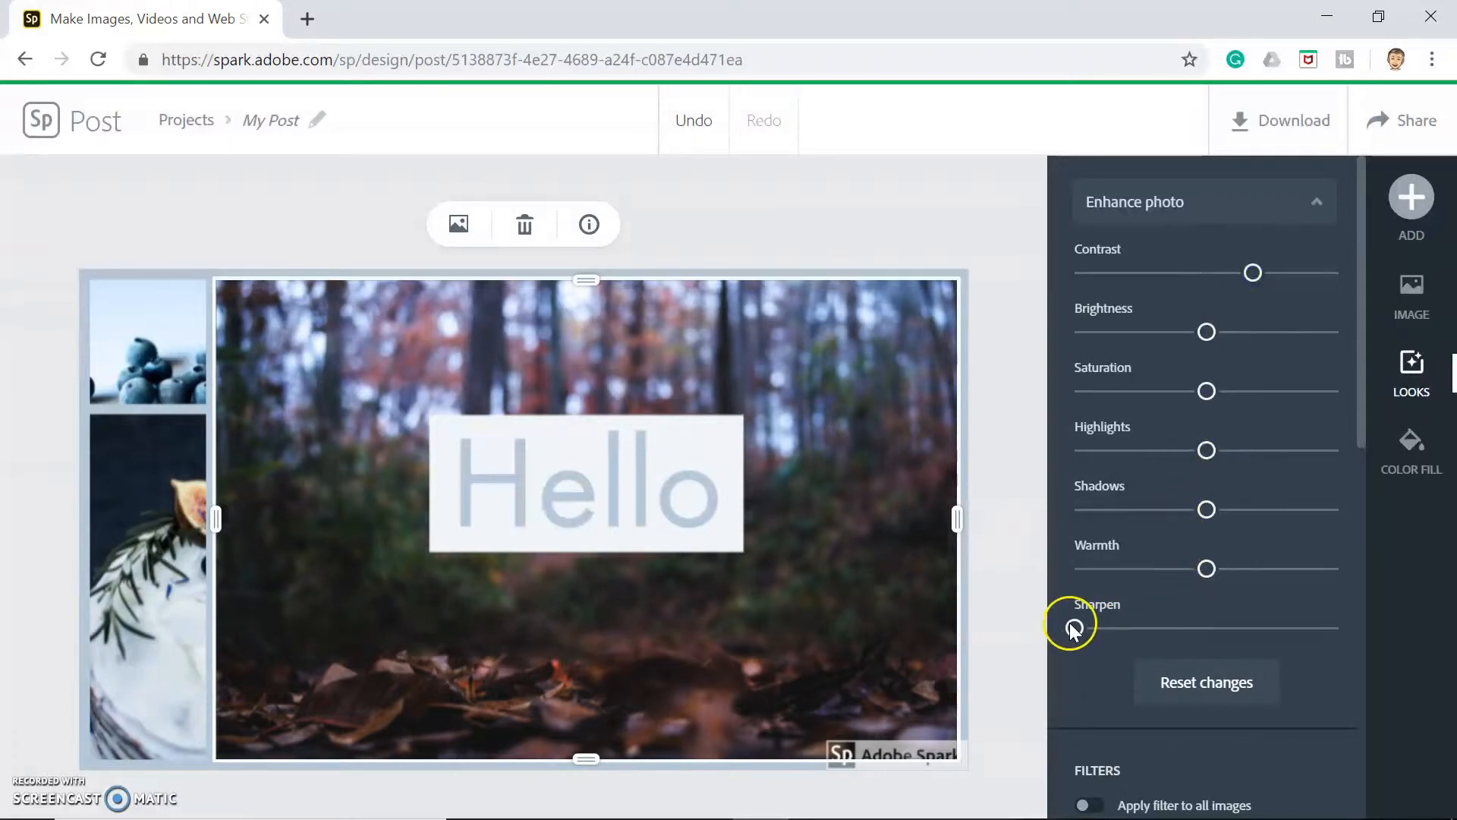
{"action": "left_click_drag", "start_coordinate": [1076, 636], "coordinate": [1167, 648]}
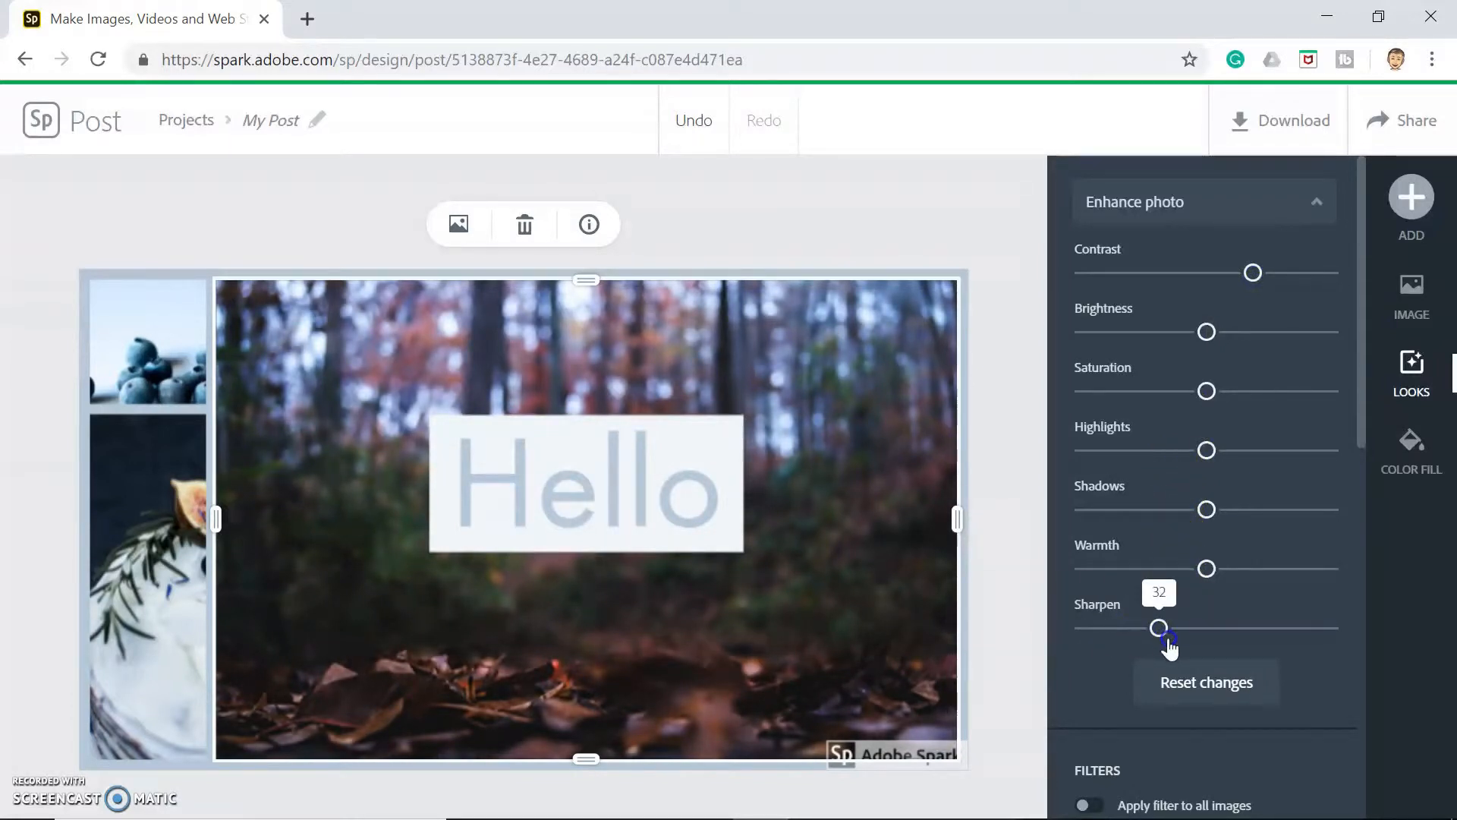
Raise the forest photo's saturation moderately
{"action": "left_click", "coordinate": [1297, 446]}
{"action": "left_click_drag", "start_coordinate": [1227, 400], "coordinate": [1262, 401]}
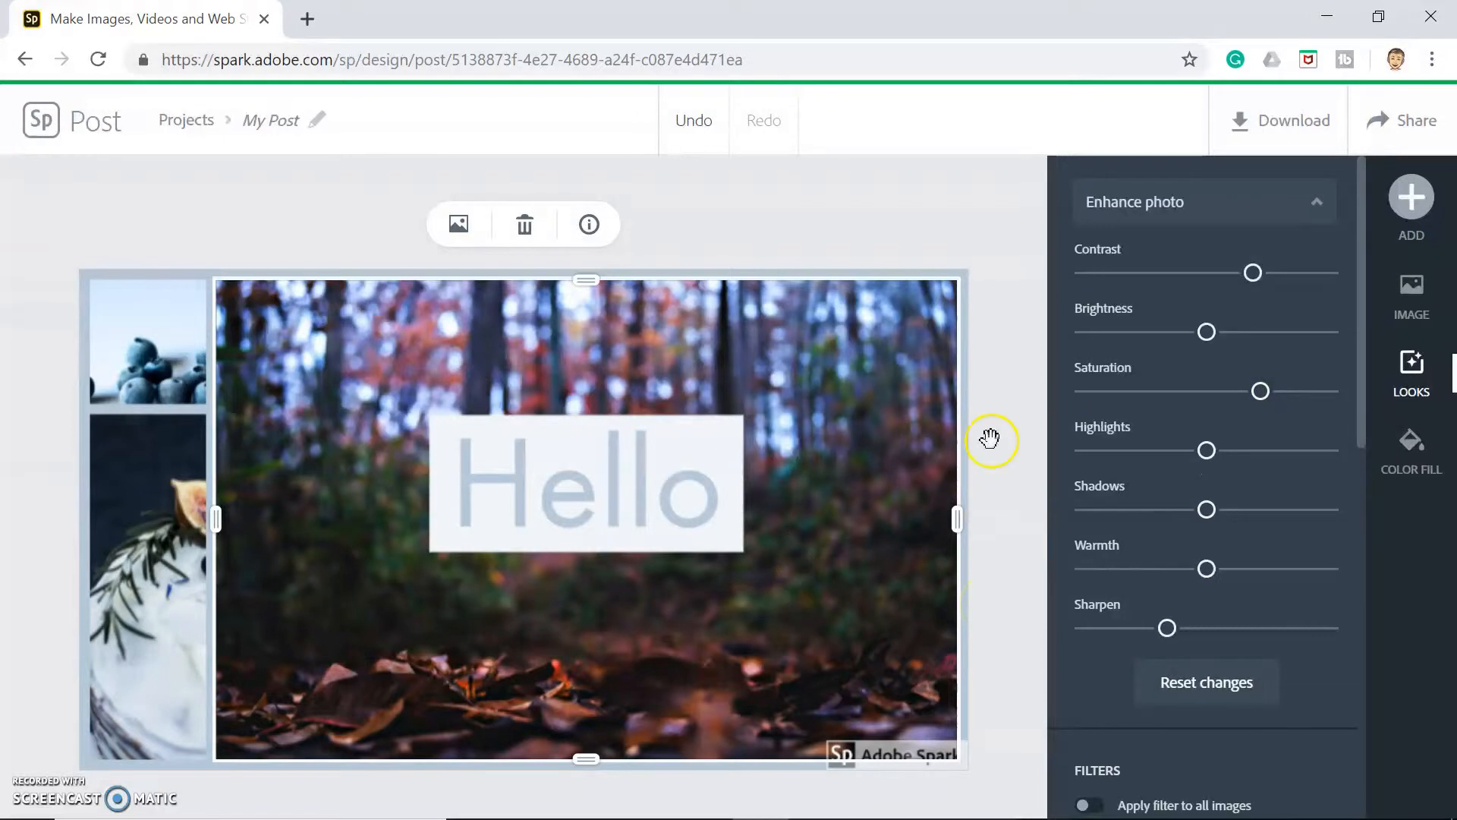
Left-align the "Hello" text and change its wording to "Hello, it's a lovely day"
{"action": "left_click", "coordinate": [549, 460]}
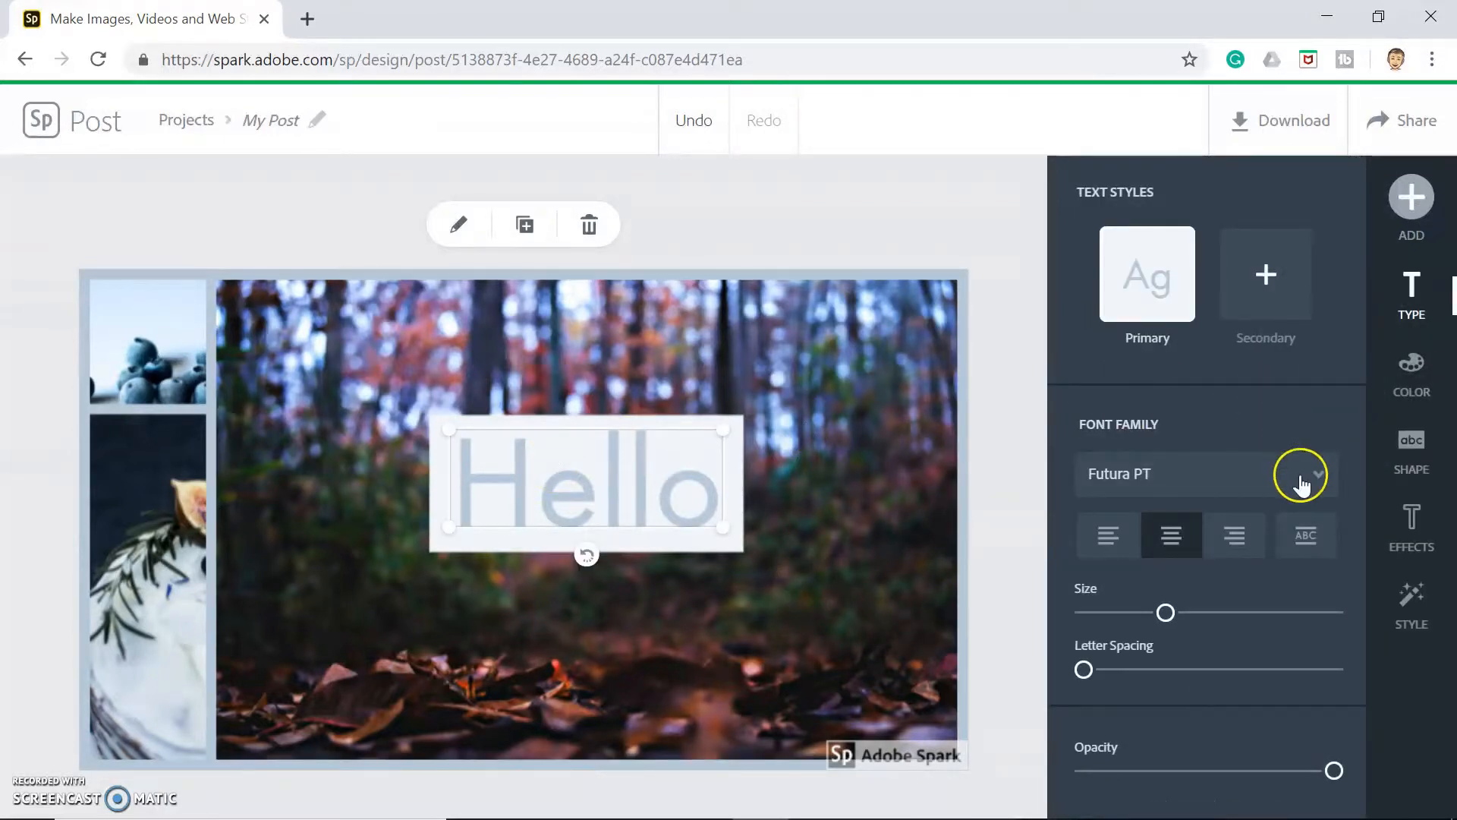
{"action": "left_click", "coordinate": [1112, 533]}
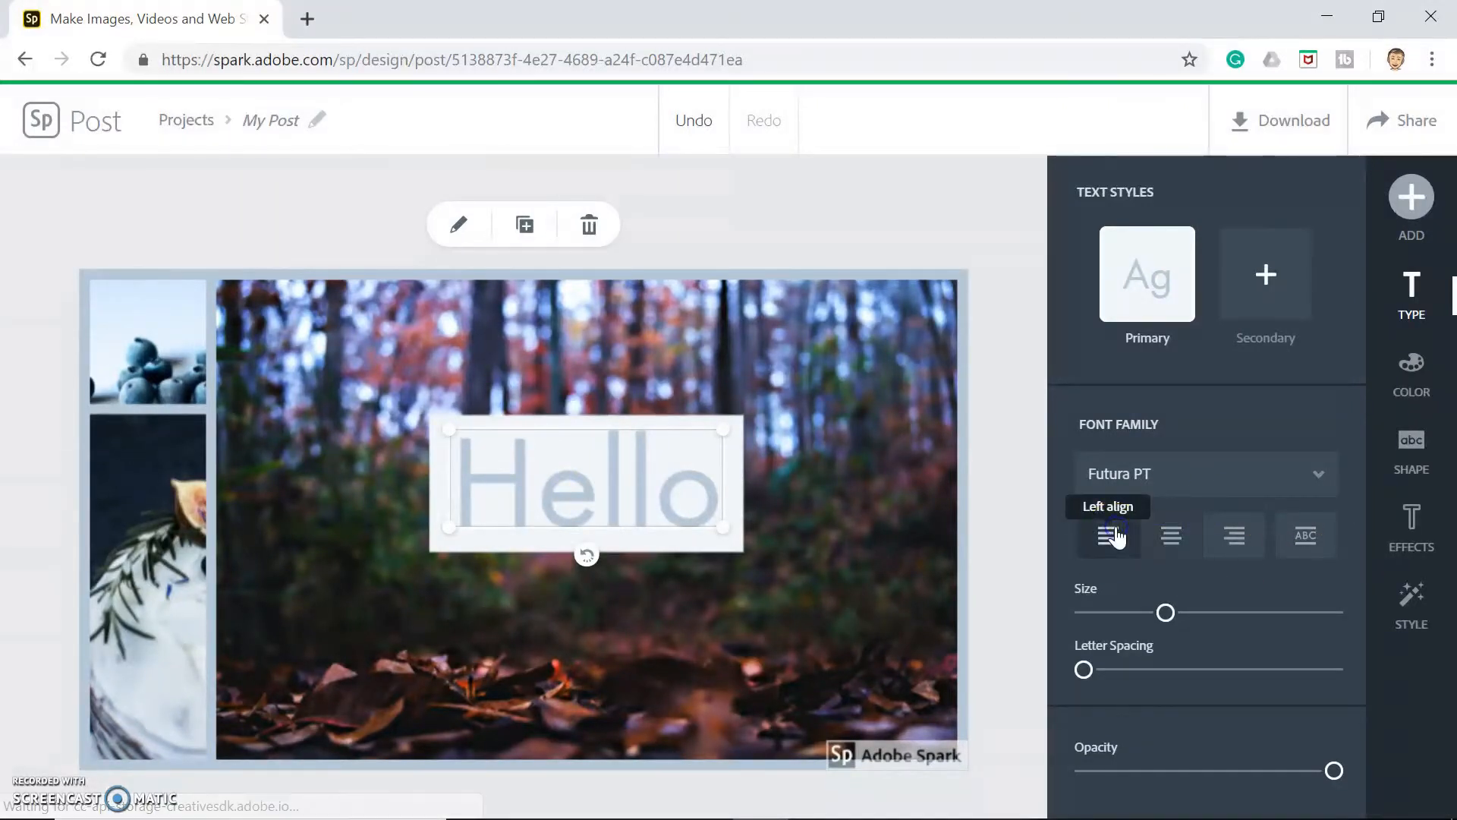
{"action": "left_click", "coordinate": [707, 517]}
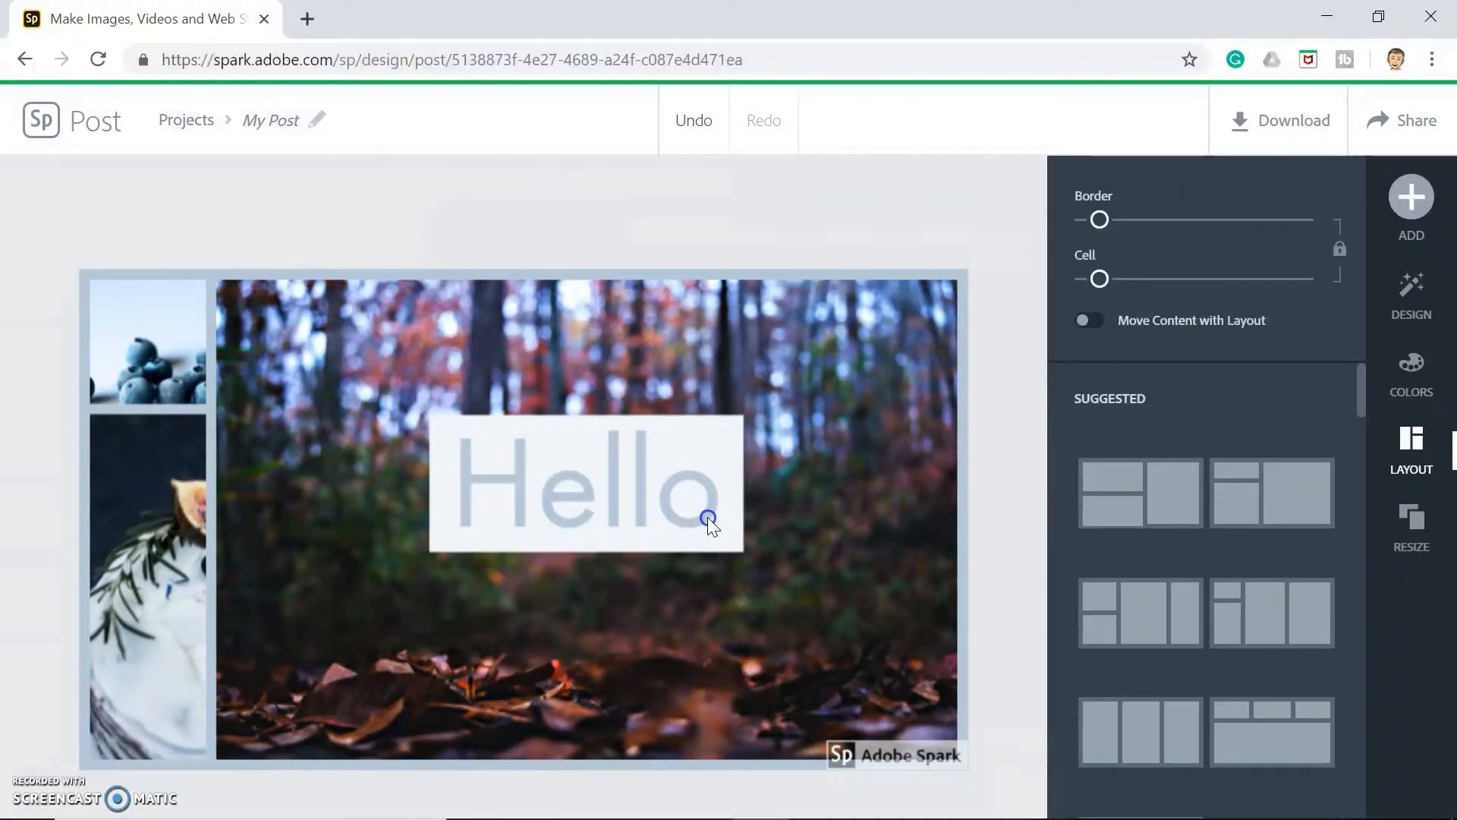
{"action": "left_click", "coordinate": [707, 517]}
{"action": "left_click", "coordinate": [454, 215]}
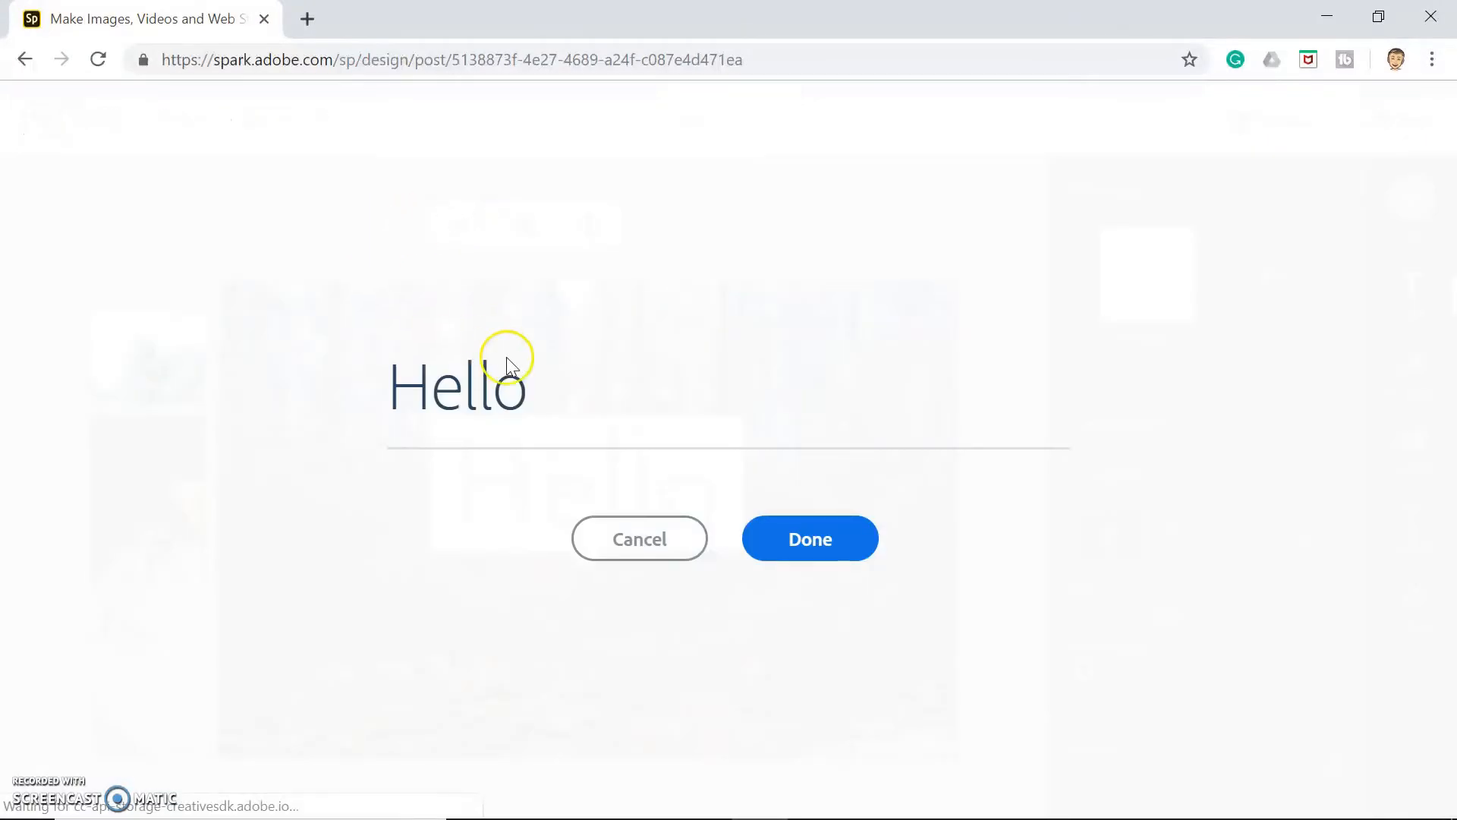
{"action": "left_click", "coordinate": [546, 387]}
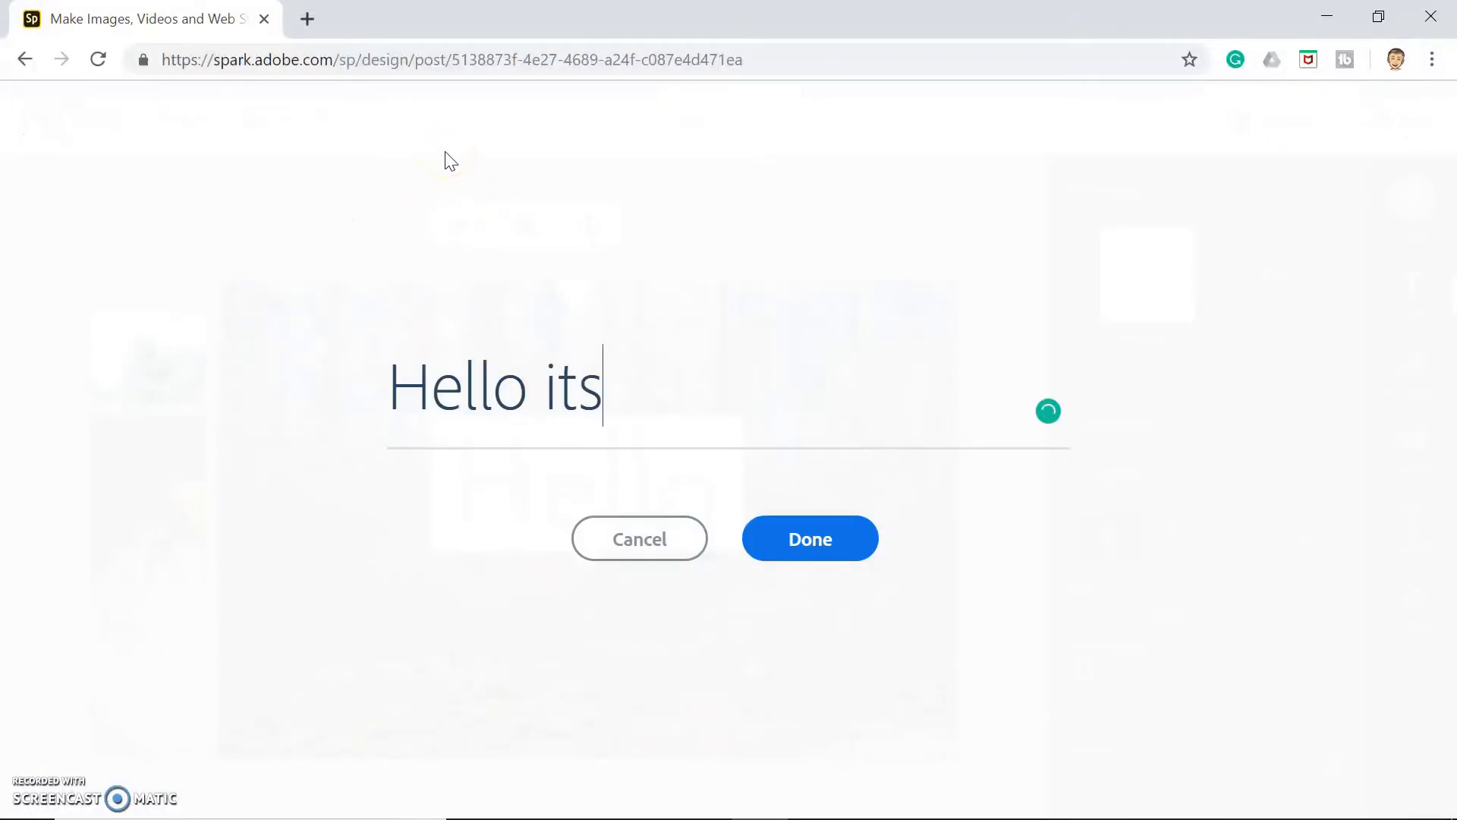
{"action": "type", "text": "it's a l"}
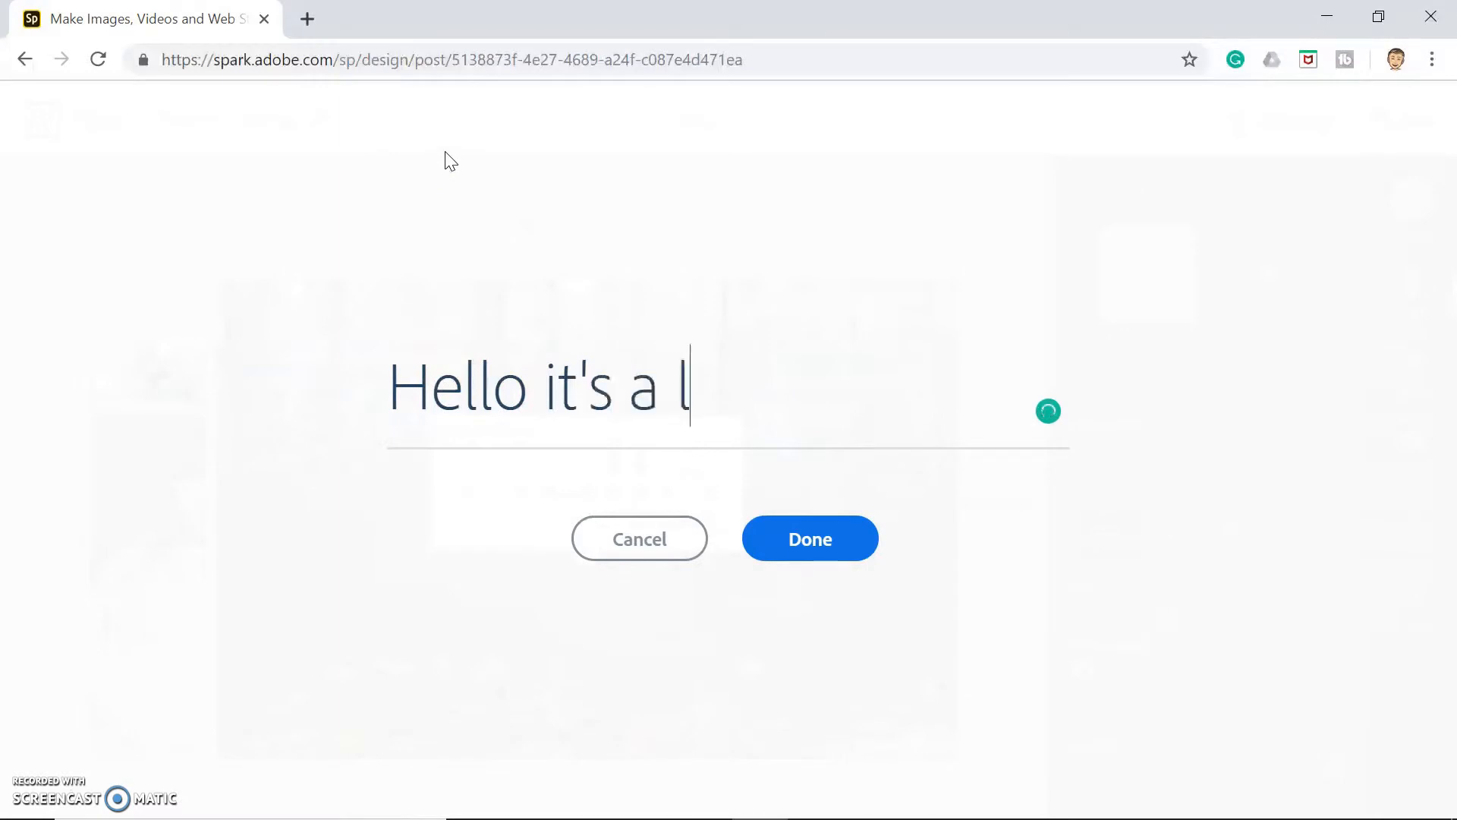
{"action": "type", "text": "ovely day"}
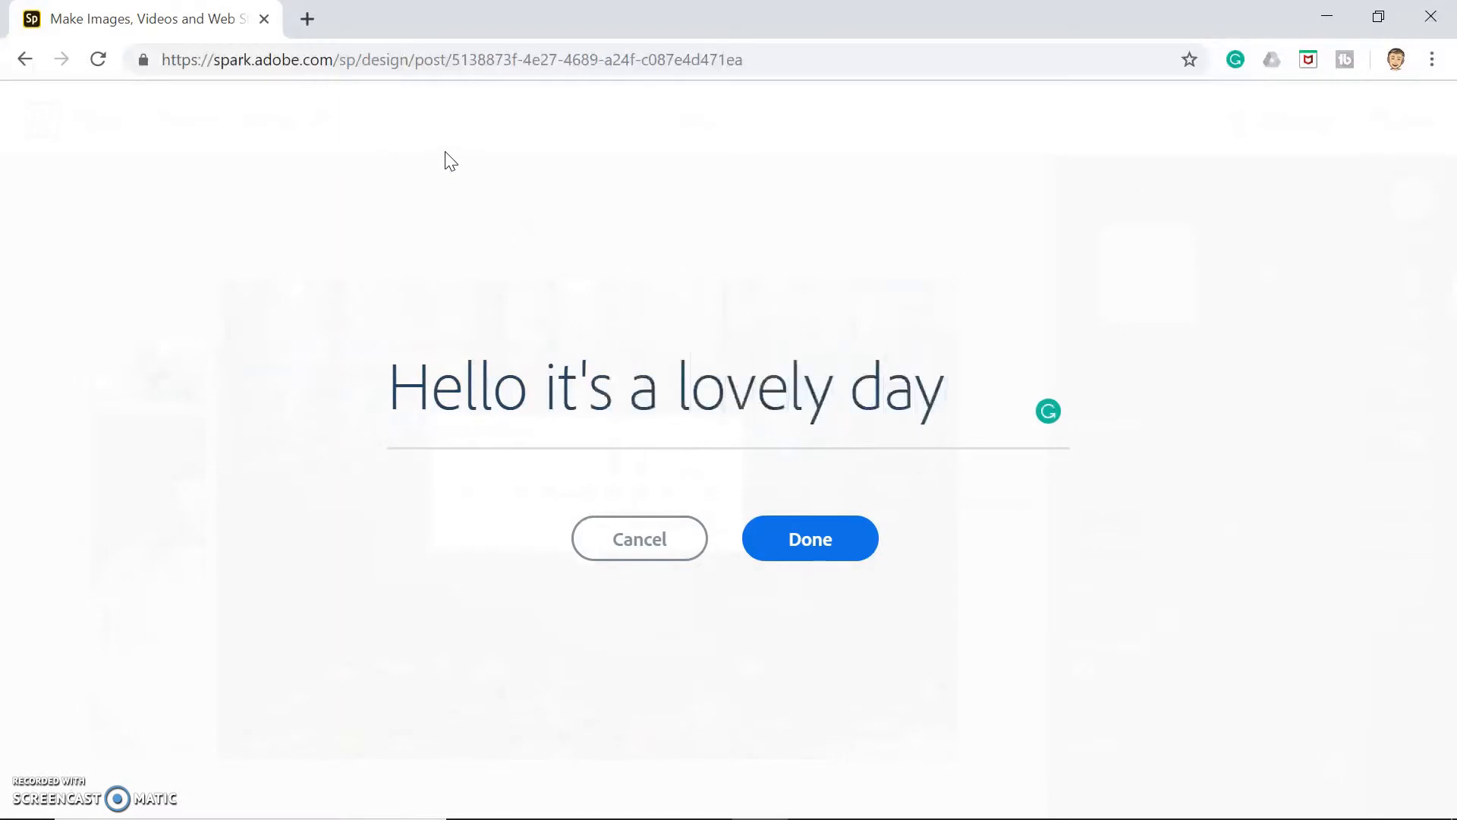
{"action": "left_click", "coordinate": [533, 401]}
{"action": "type", "text": ","}
{"action": "left_click", "coordinate": [784, 540]}
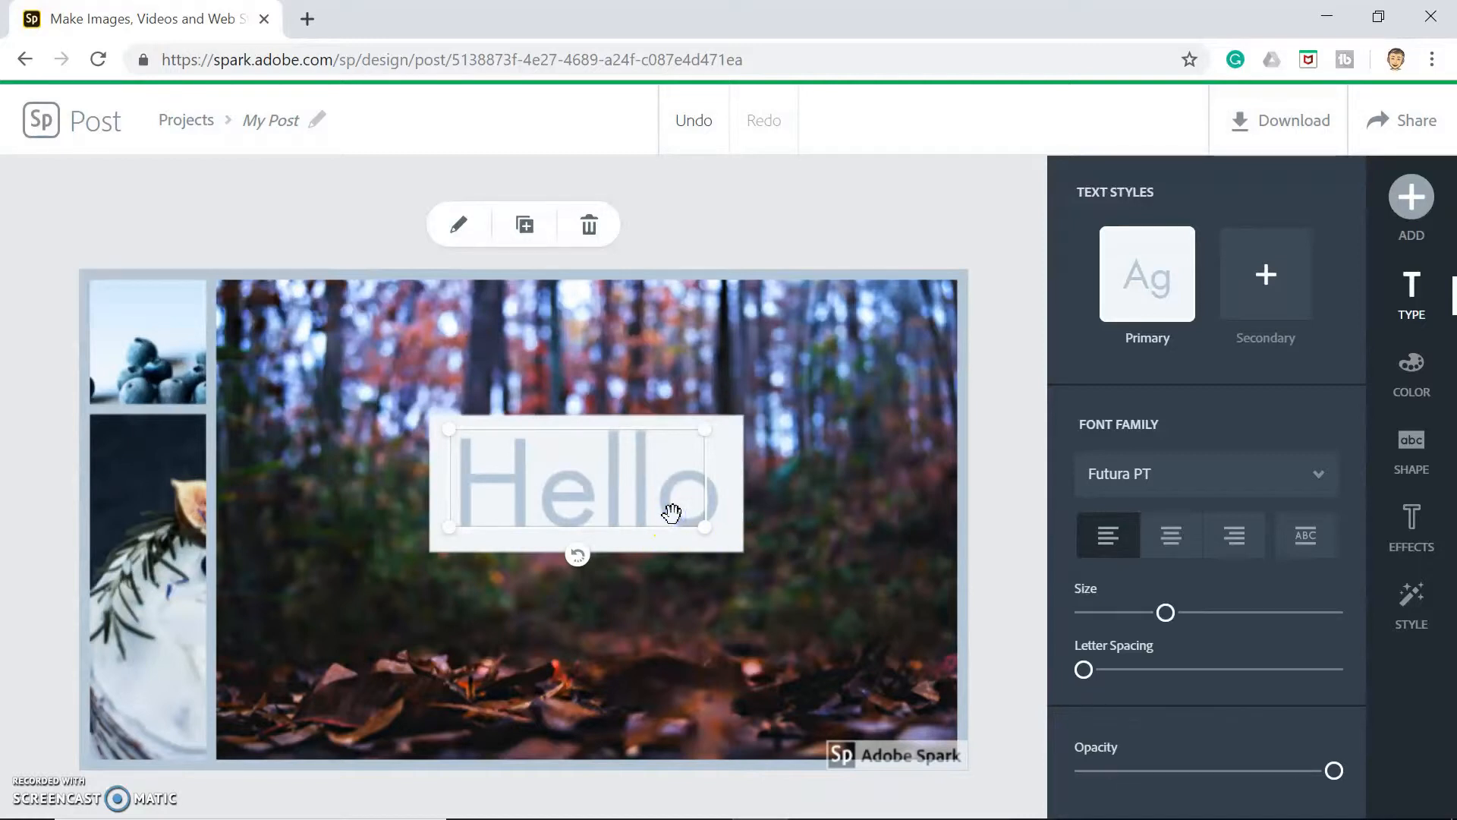
{"action": "double_click", "coordinate": [672, 513]}
{"action": "left_click", "coordinate": [812, 540]}
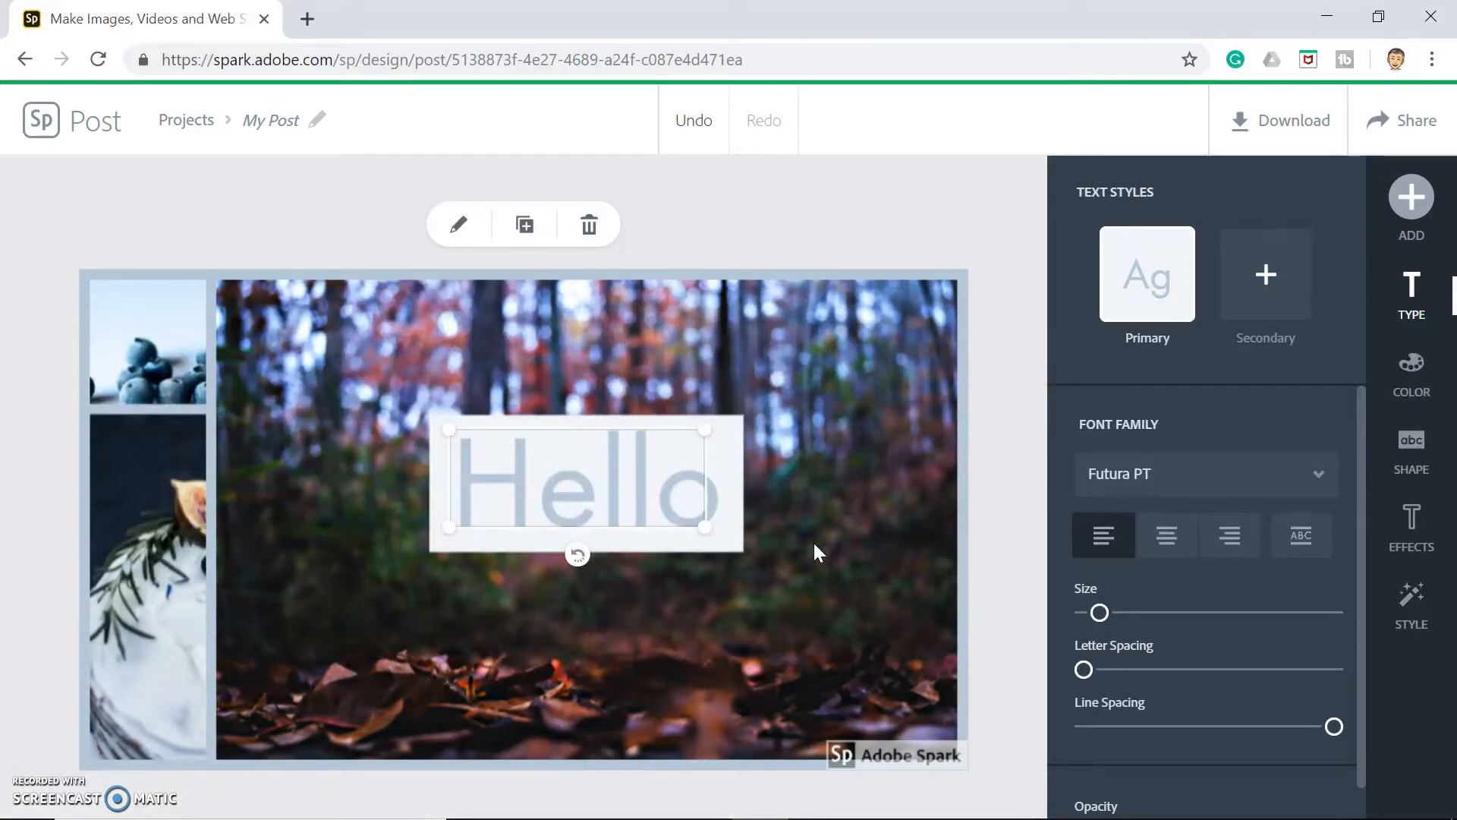
Enlarge the left-aligned greeting to fill two lines and move it slightly up over the forest photo
{"action": "left_click_drag", "start_coordinate": [705, 529], "coordinate": [803, 689]}
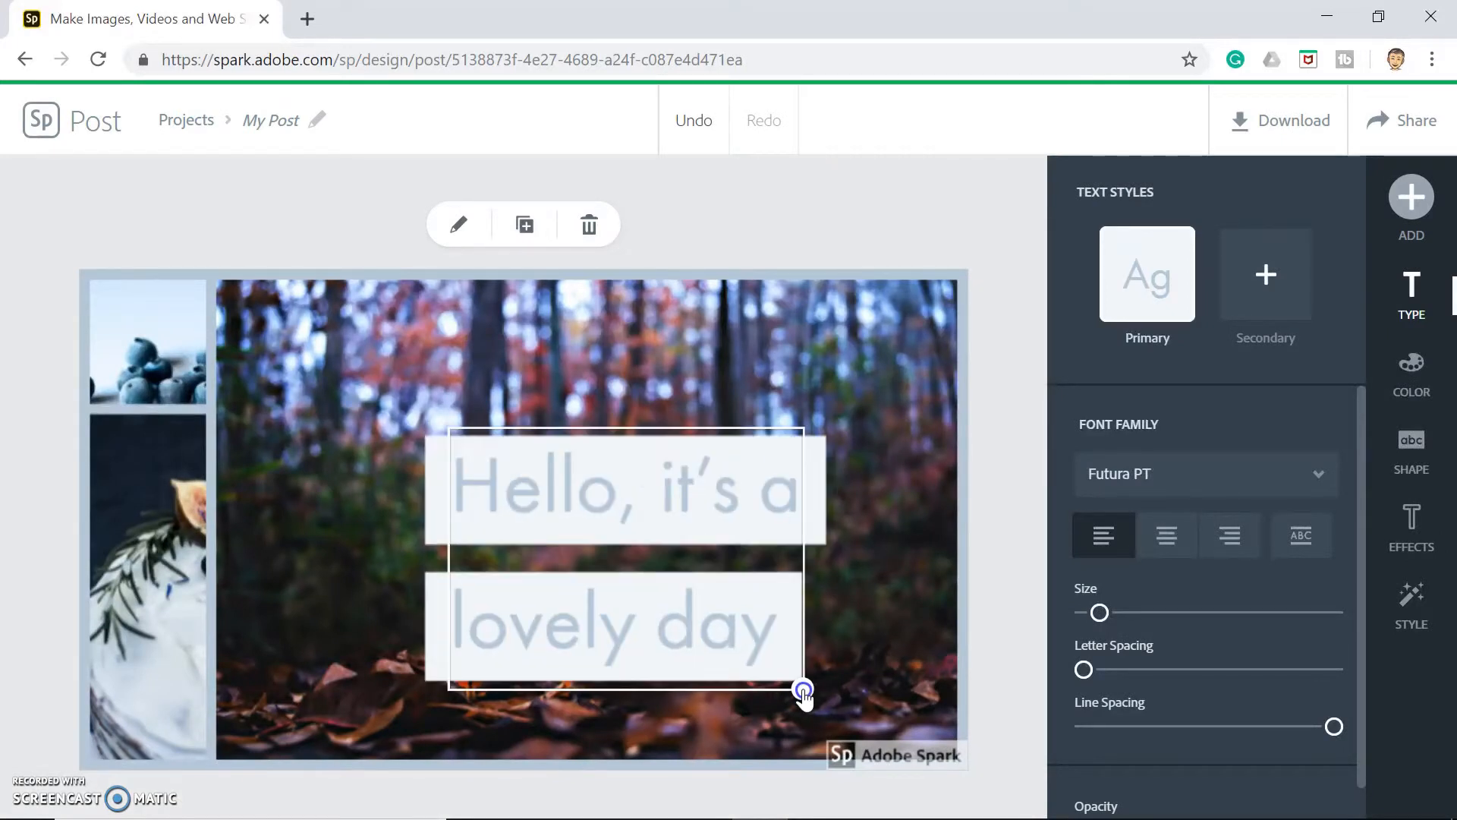
{"action": "left_click_drag", "start_coordinate": [692, 531], "coordinate": [681, 501]}
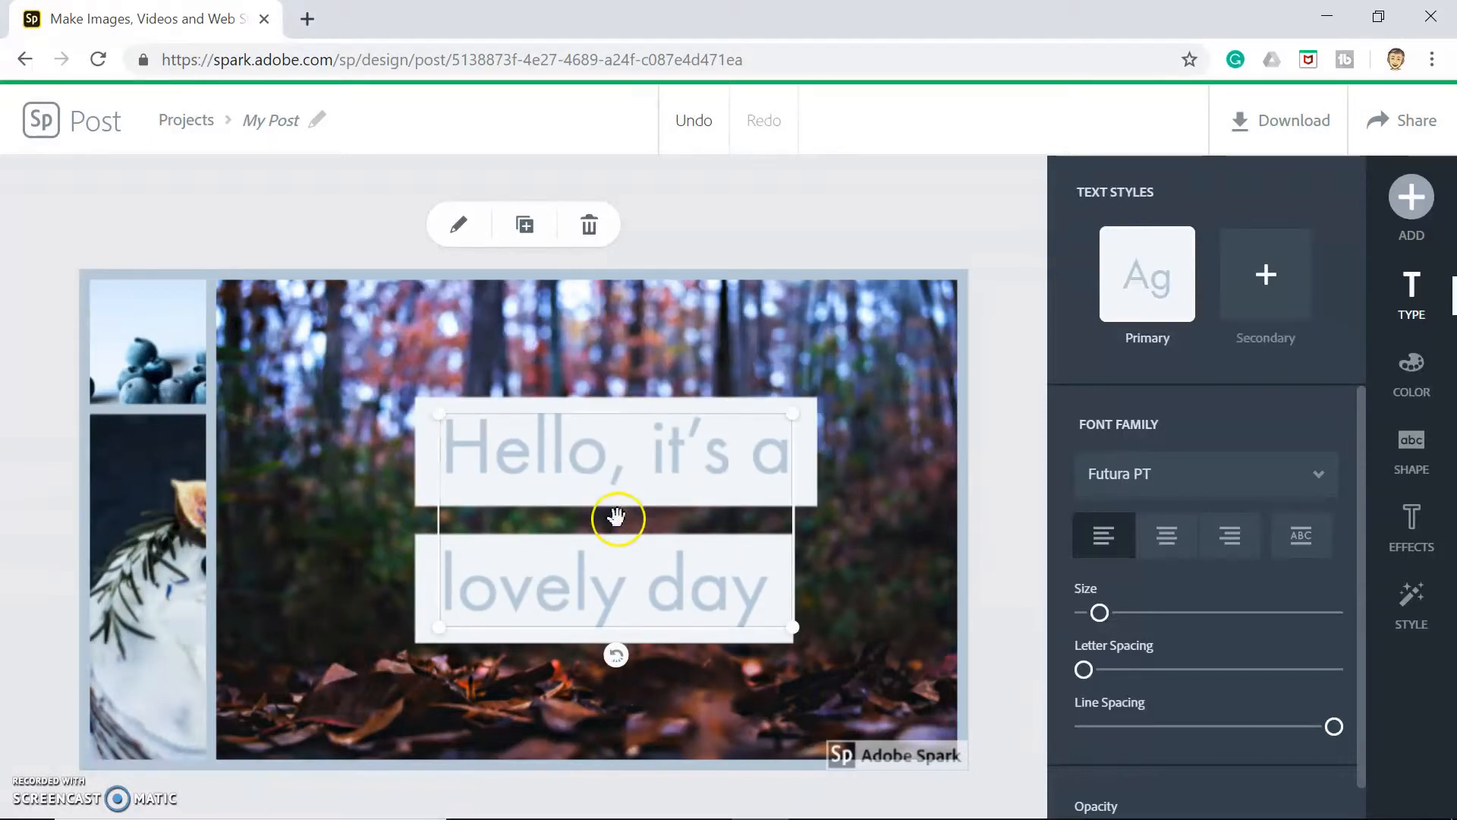
{"action": "left_click_drag", "start_coordinate": [793, 626], "coordinate": [810, 636]}
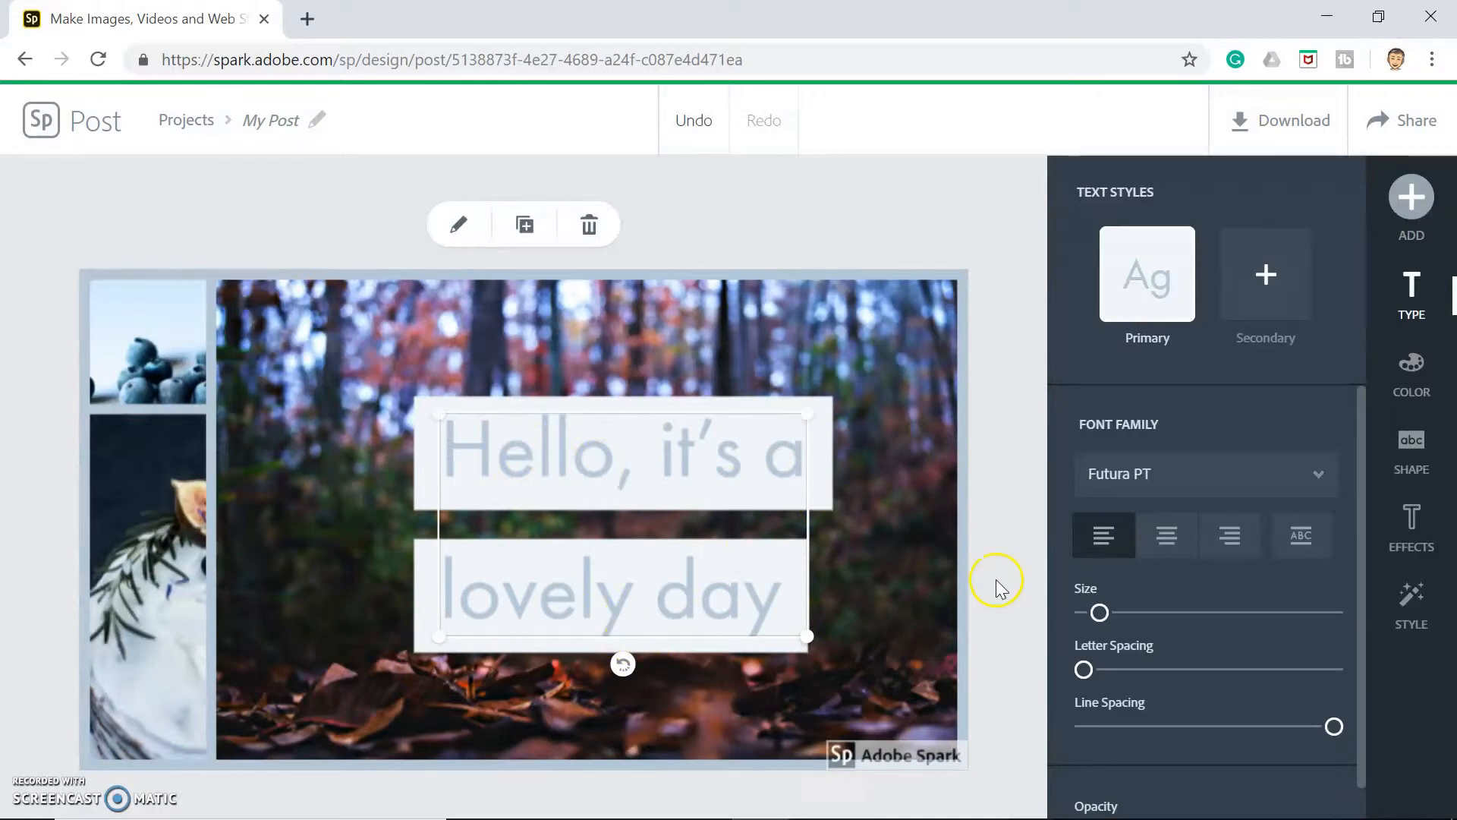
Switch the greeting to the justified uppercase layout, enlarge it over two lines and center it on the forest photo
{"action": "left_click", "coordinate": [1303, 539]}
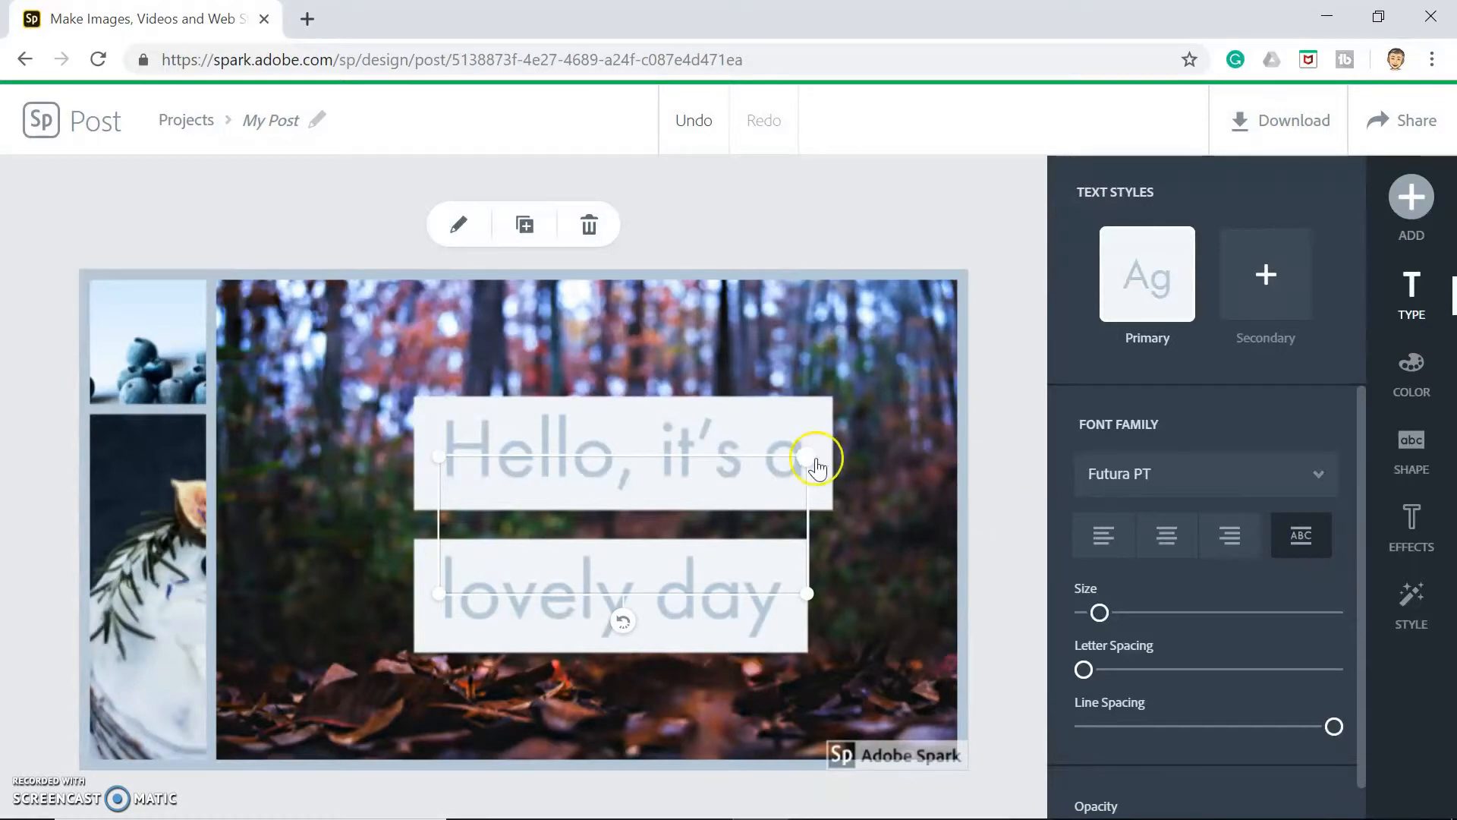
{"action": "left_click_drag", "start_coordinate": [807, 456], "coordinate": [832, 375]}
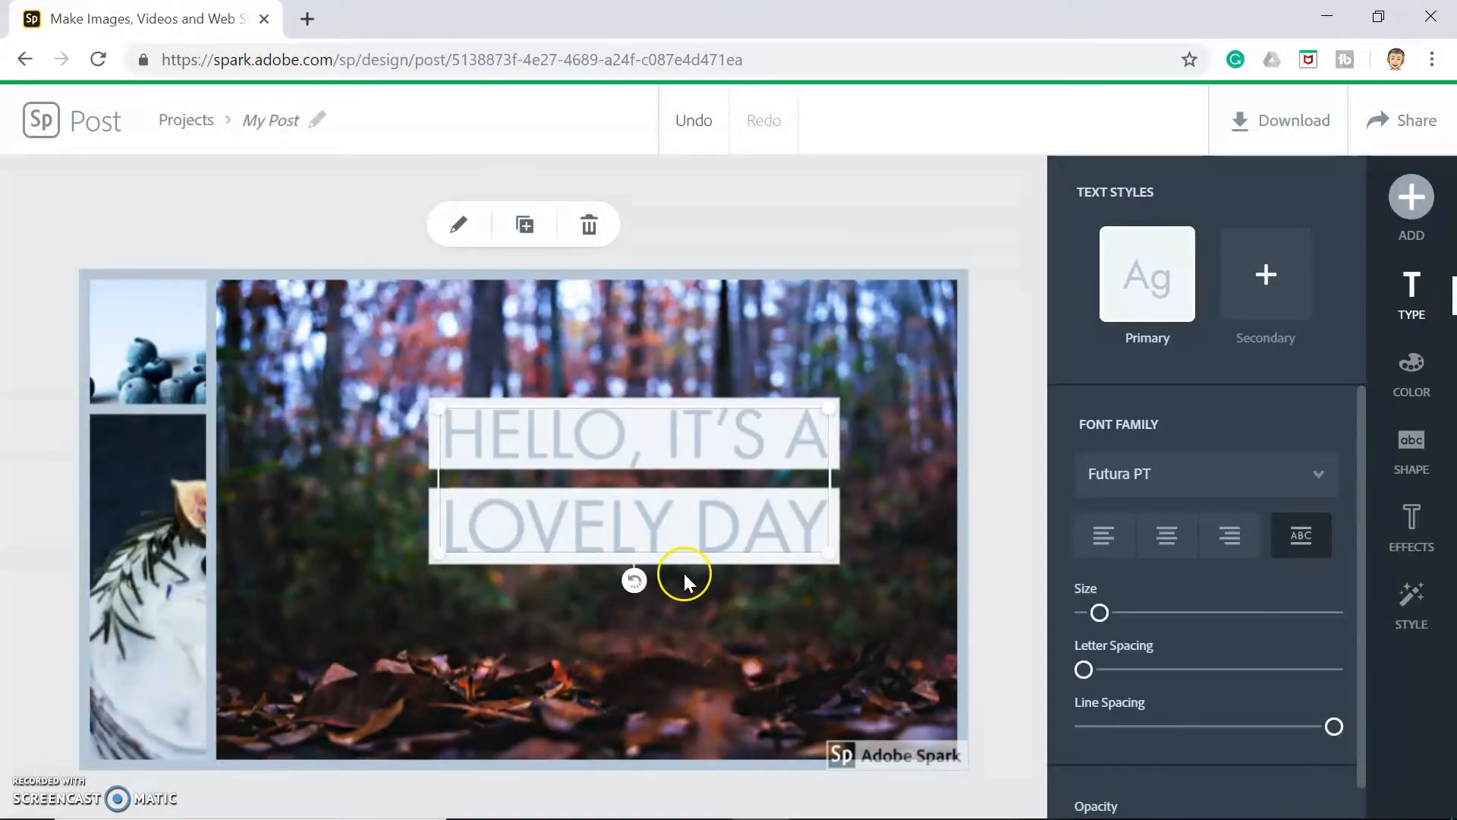
{"action": "left_click_drag", "start_coordinate": [660, 481], "coordinate": [619, 501]}
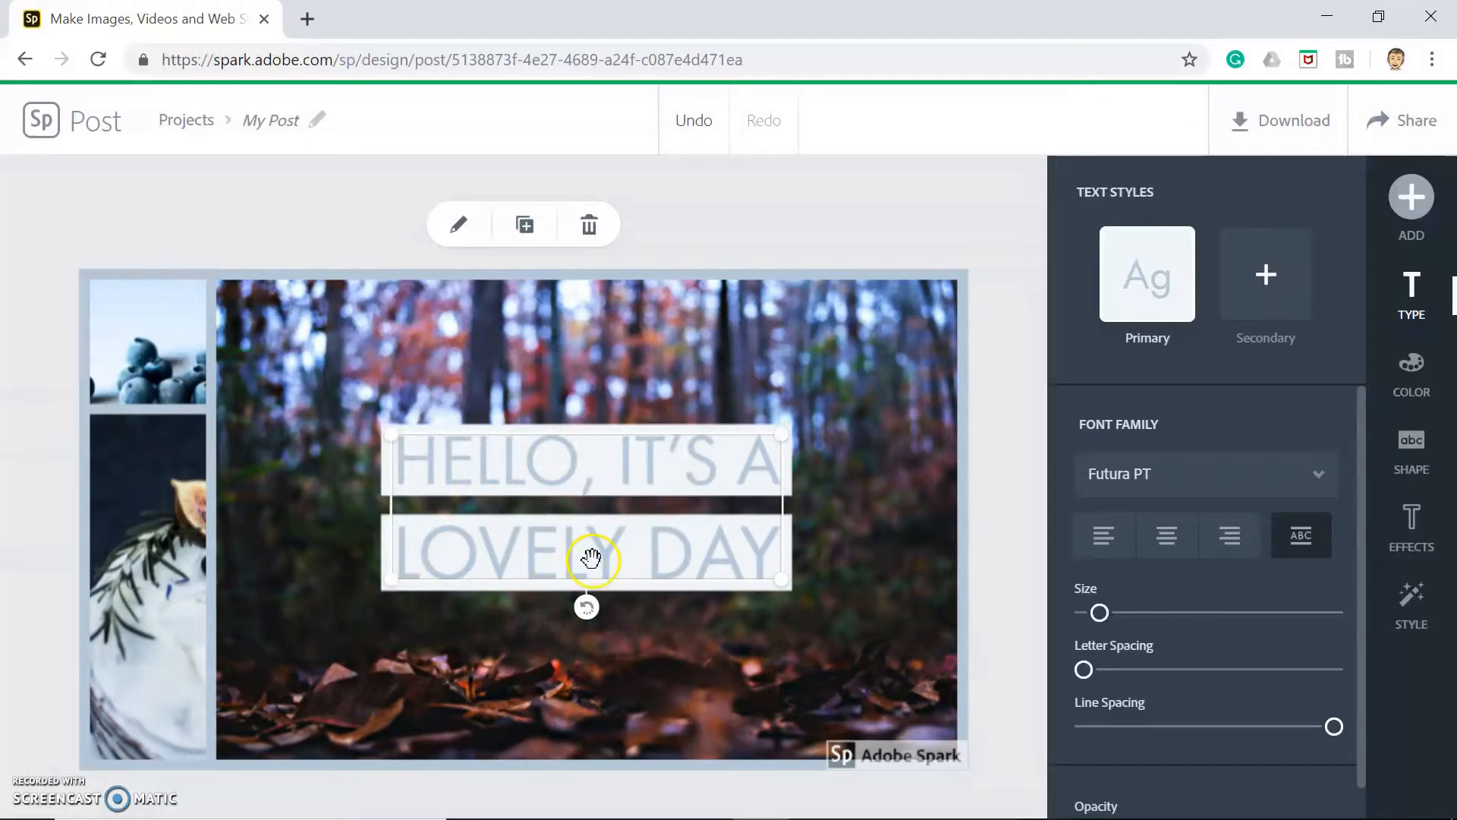
Narrow the greeting so each word stands on its own line and move it to the left part of the forest photo
{"action": "left_click_drag", "start_coordinate": [781, 580], "coordinate": [567, 719]}
{"action": "left_click_drag", "start_coordinate": [531, 535], "coordinate": [435, 470]}
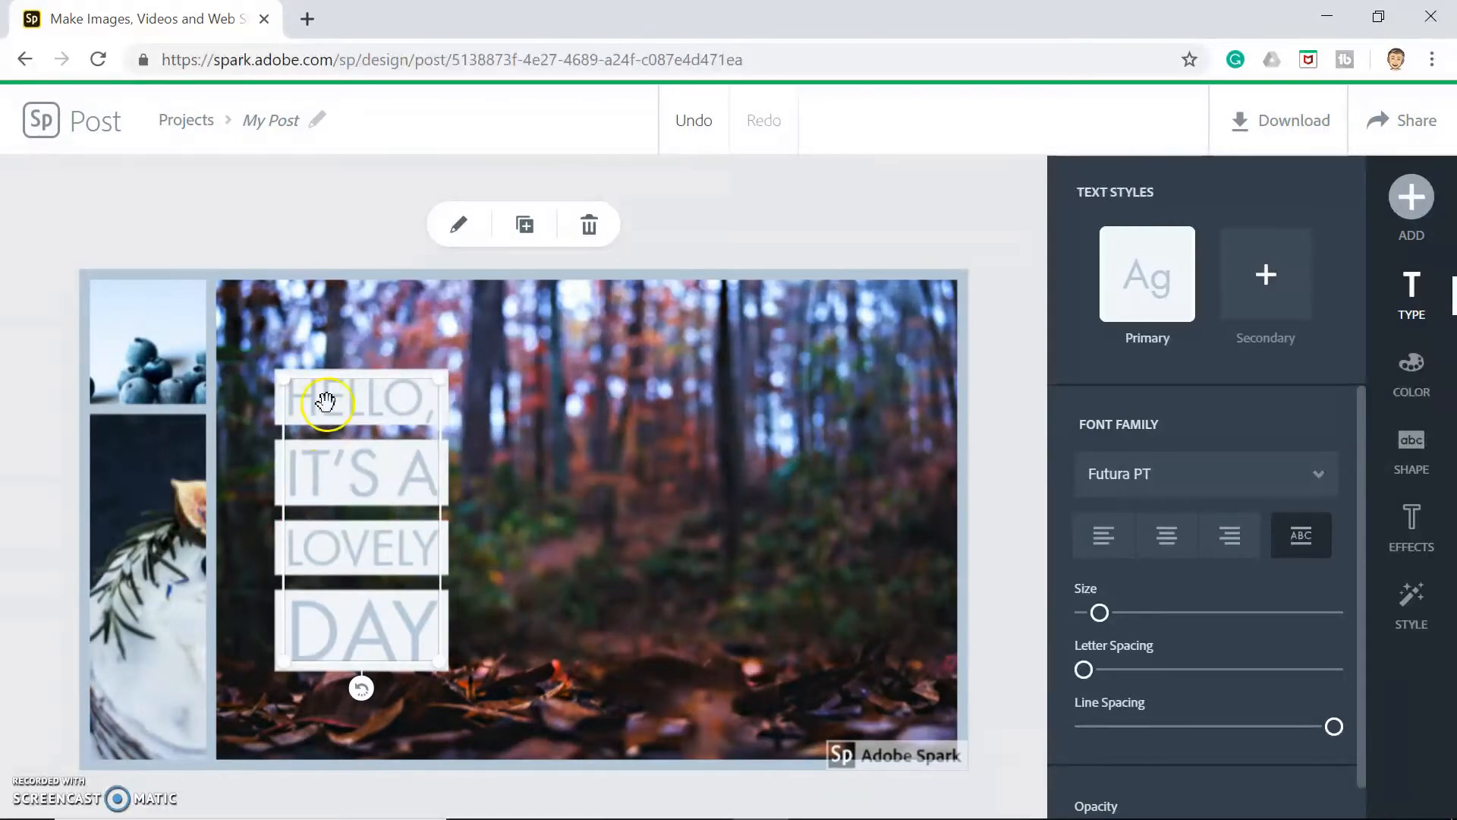
{"action": "left_click", "coordinate": [415, 532]}
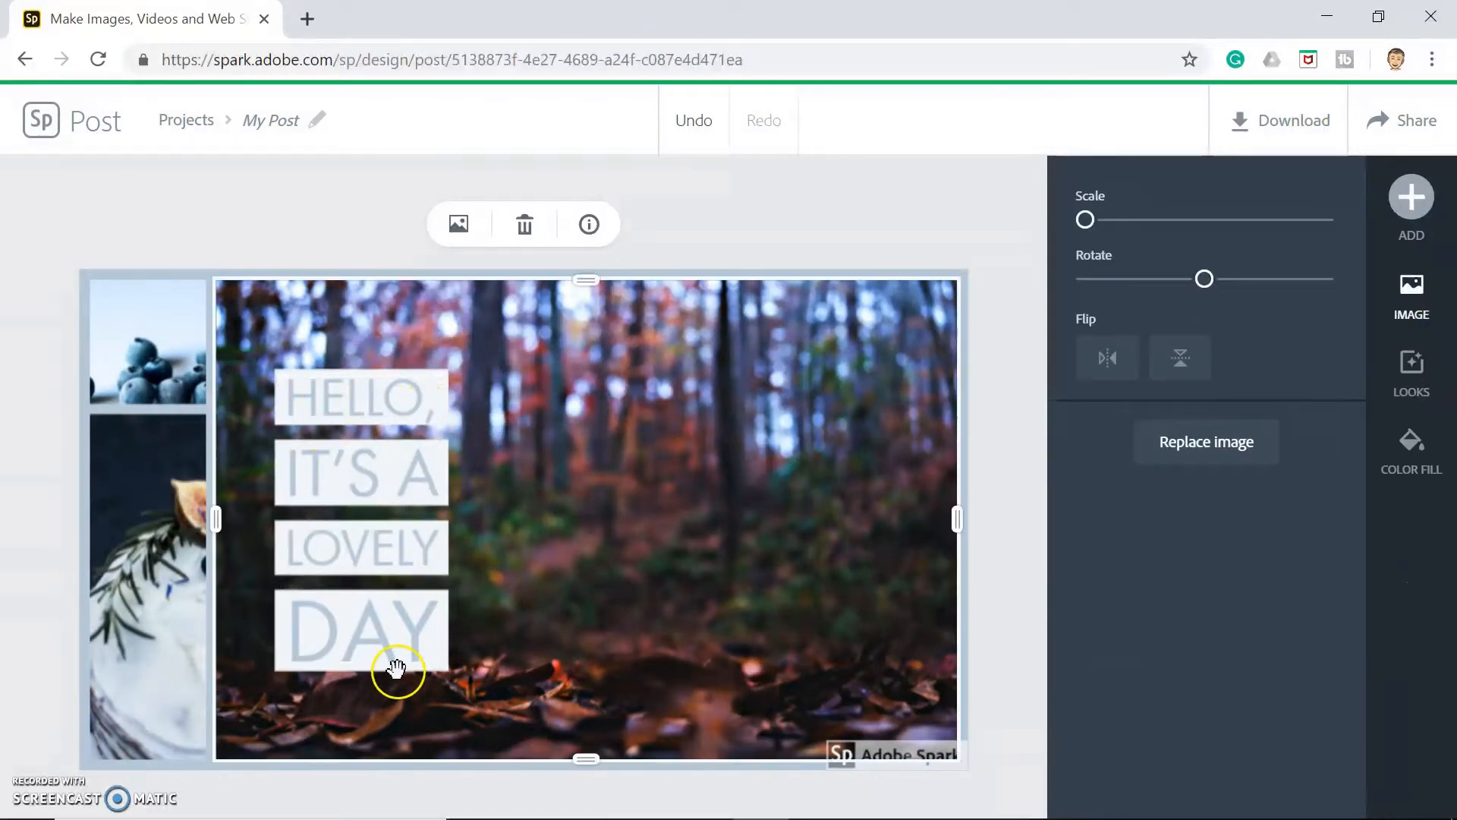
Center-align the stacked greeting and widen its text box
{"action": "left_click", "coordinate": [402, 463]}
{"action": "left_click", "coordinate": [1104, 535]}
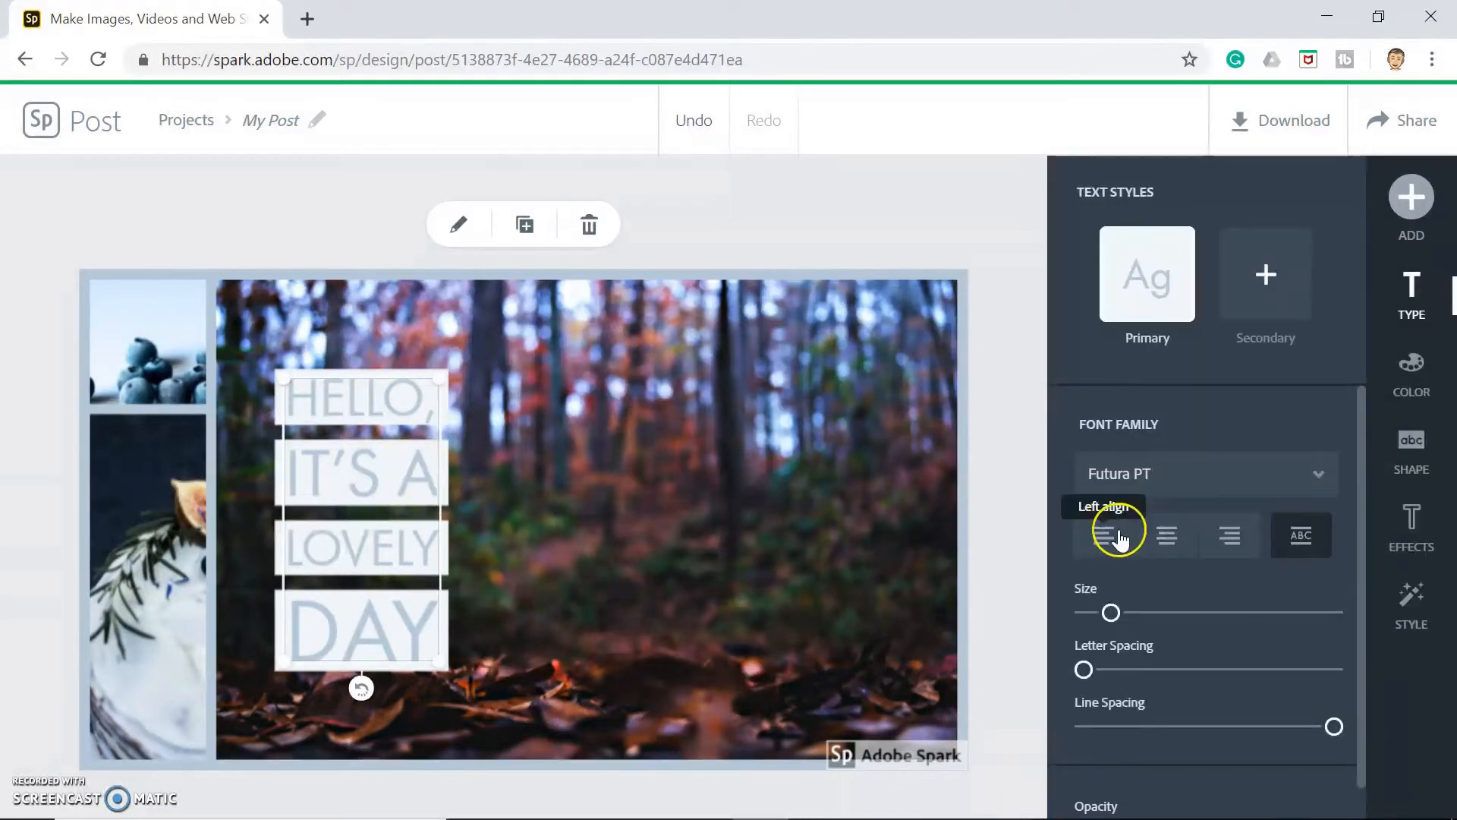
{"action": "left_click", "coordinate": [1174, 537]}
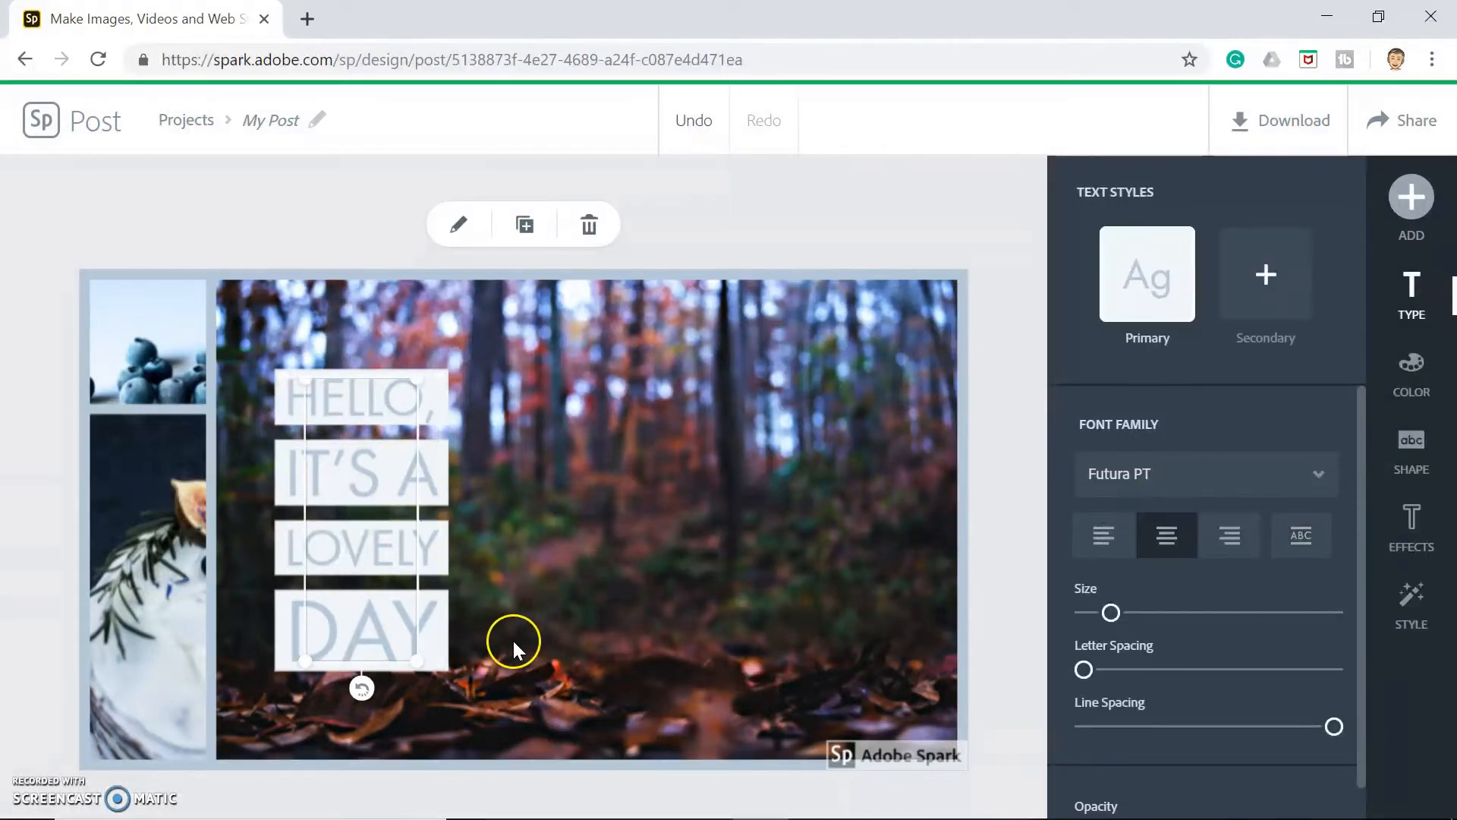
{"action": "left_click_drag", "start_coordinate": [419, 660], "coordinate": [531, 662]}
Slightly increase the greeting's text size and letter spacing, keeping it at full opacity
{"action": "mouse_move", "coordinate": [1111, 613]}
{"action": "left_mouse_down"}
{"action": "mouse_move", "coordinate": [1158, 618]}
{"action": "mouse_move", "coordinate": [1107, 620]}
{"action": "mouse_move", "coordinate": [1130, 627]}
{"action": "left_mouse_up"}
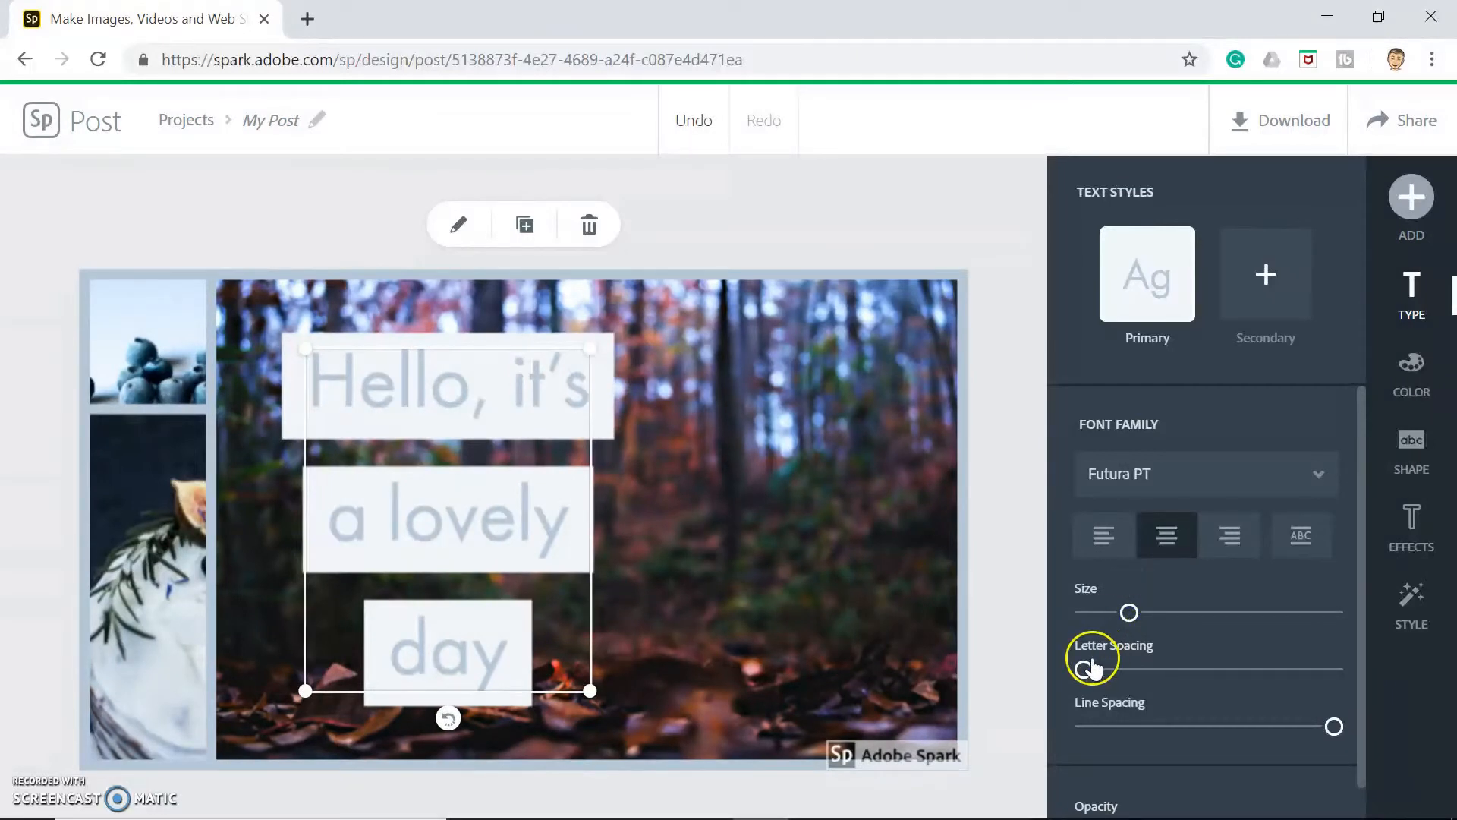
{"action": "mouse_move", "coordinate": [1084, 669]}
{"action": "left_mouse_down"}
{"action": "mouse_move", "coordinate": [1129, 676]}
{"action": "mouse_move", "coordinate": [1099, 678]}
{"action": "left_mouse_up"}
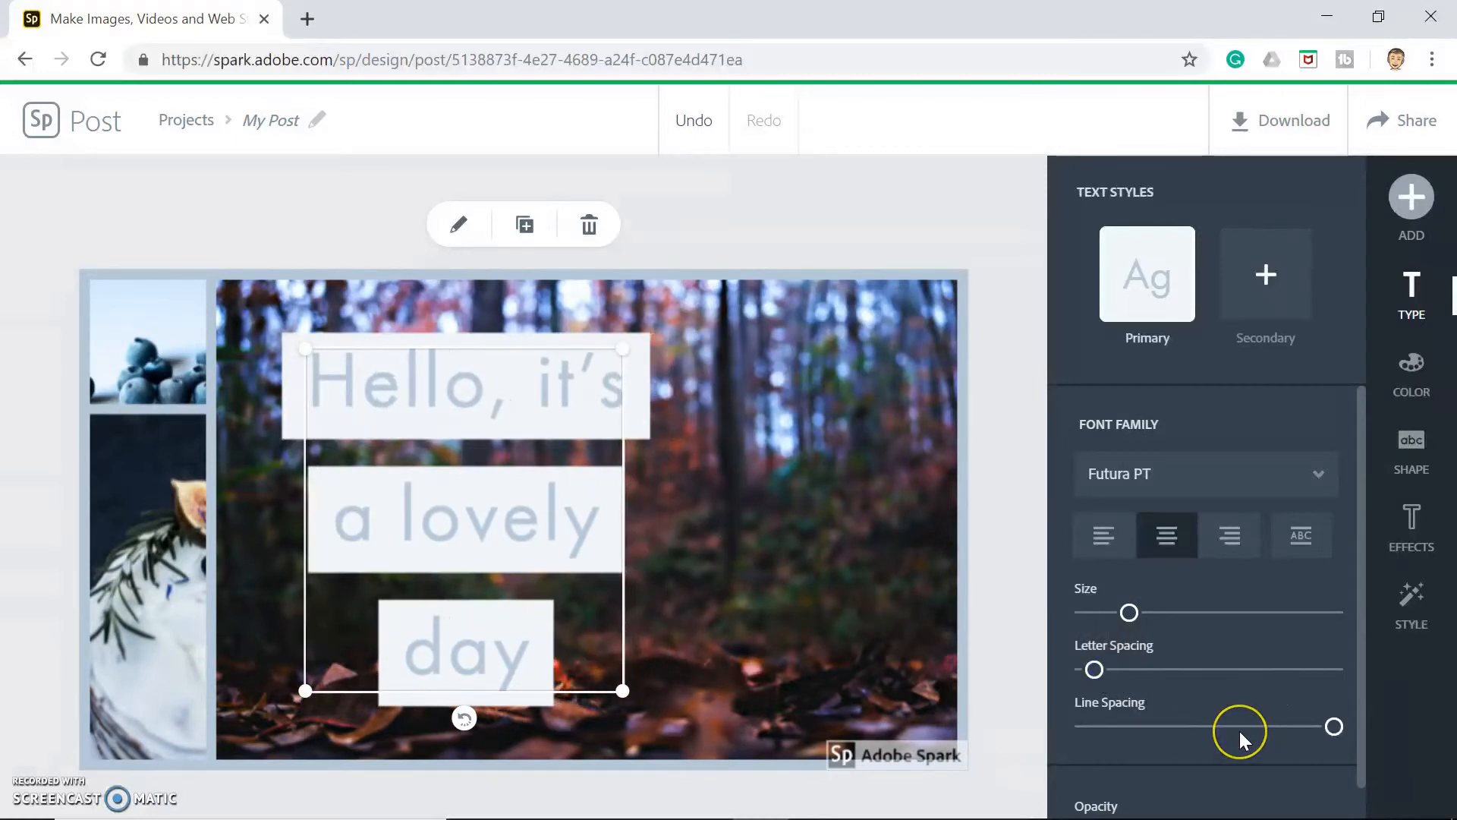
{"action": "scroll", "coordinate": [1240, 731], "scroll_direction": "down", "scroll_amount": 1}
{"action": "mouse_move", "coordinate": [1334, 794]}
{"action": "left_mouse_down"}
{"action": "mouse_move", "coordinate": [1142, 795]}
{"action": "mouse_move", "coordinate": [1356, 794]}
{"action": "left_mouse_up"}
Try Lato Black Italic on the greeting and set its font to GoodDog New Regular
{"action": "left_click", "coordinate": [1318, 438]}
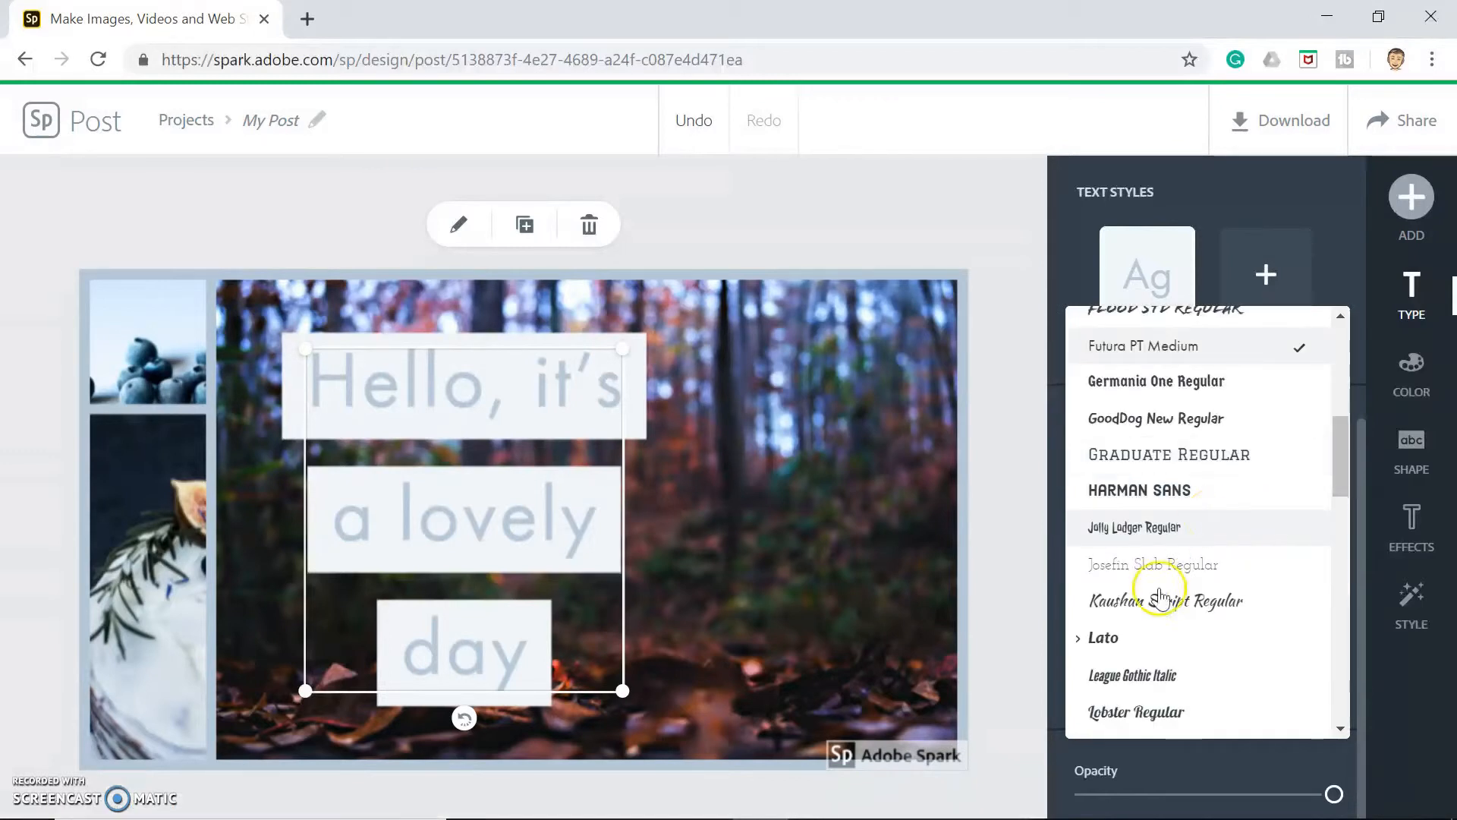
{"action": "left_click", "coordinate": [1106, 652]}
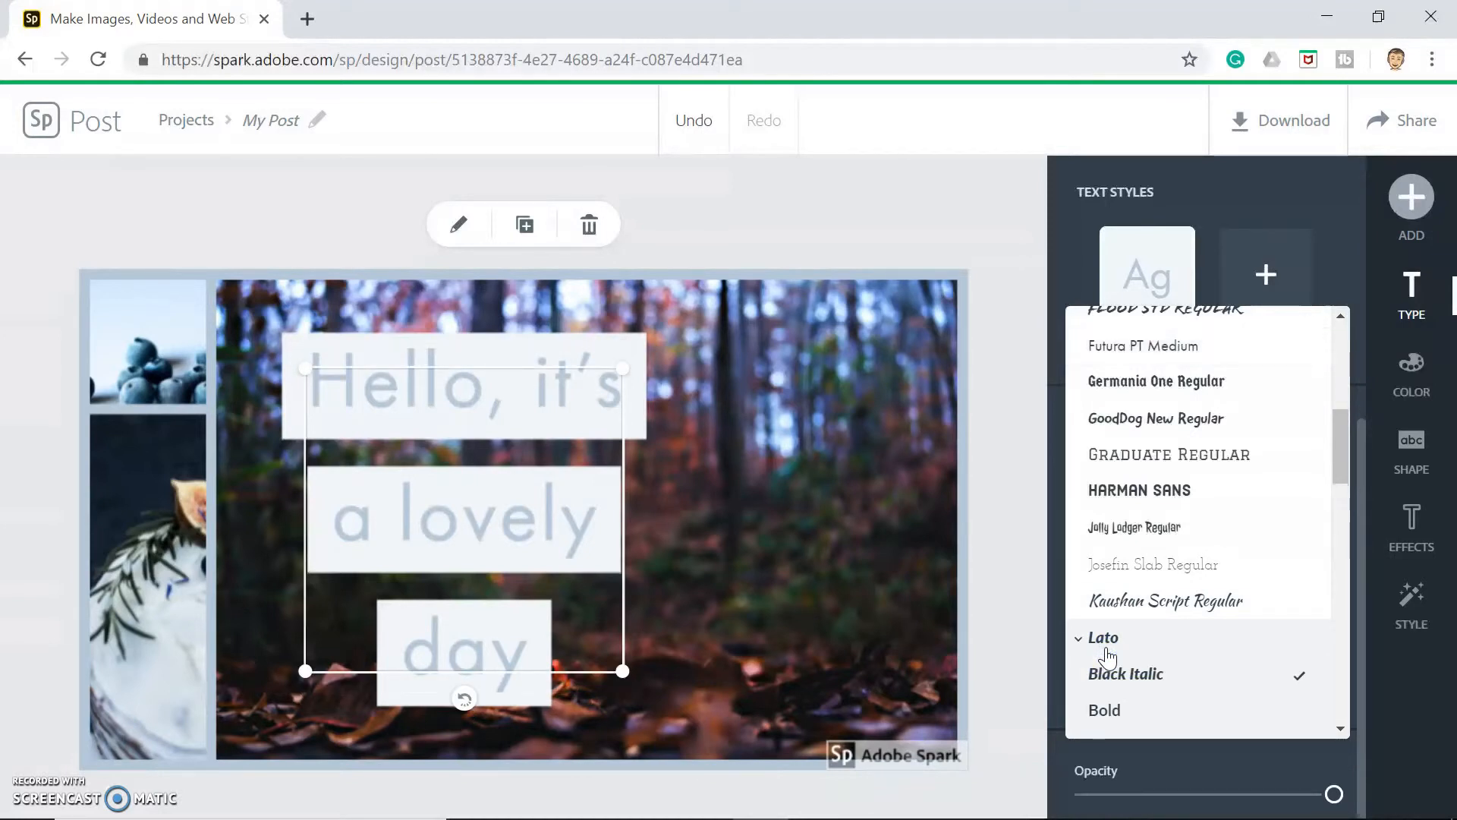
{"action": "left_click", "coordinate": [1121, 424]}
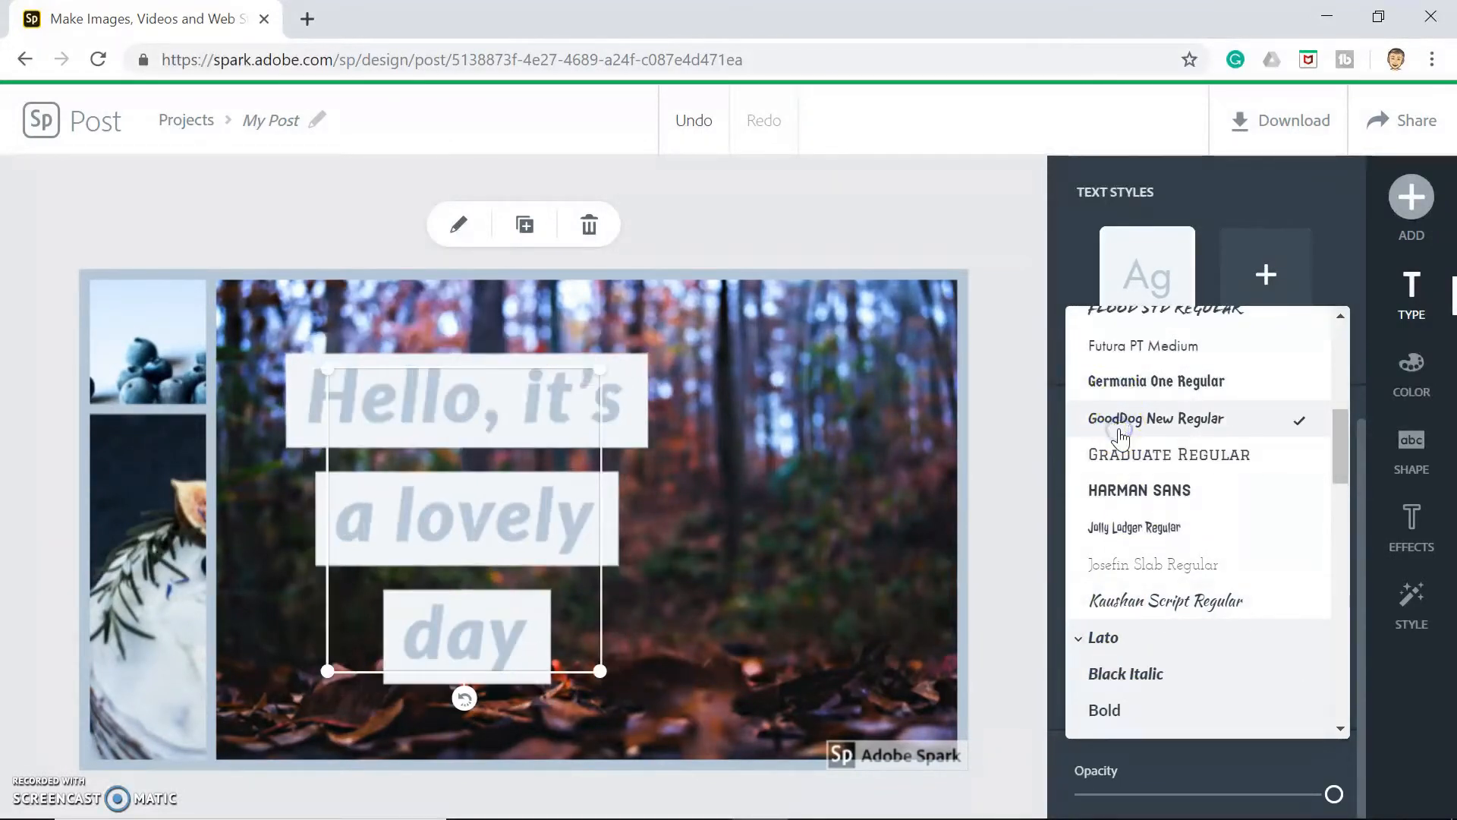
{"action": "left_click", "coordinate": [767, 624]}
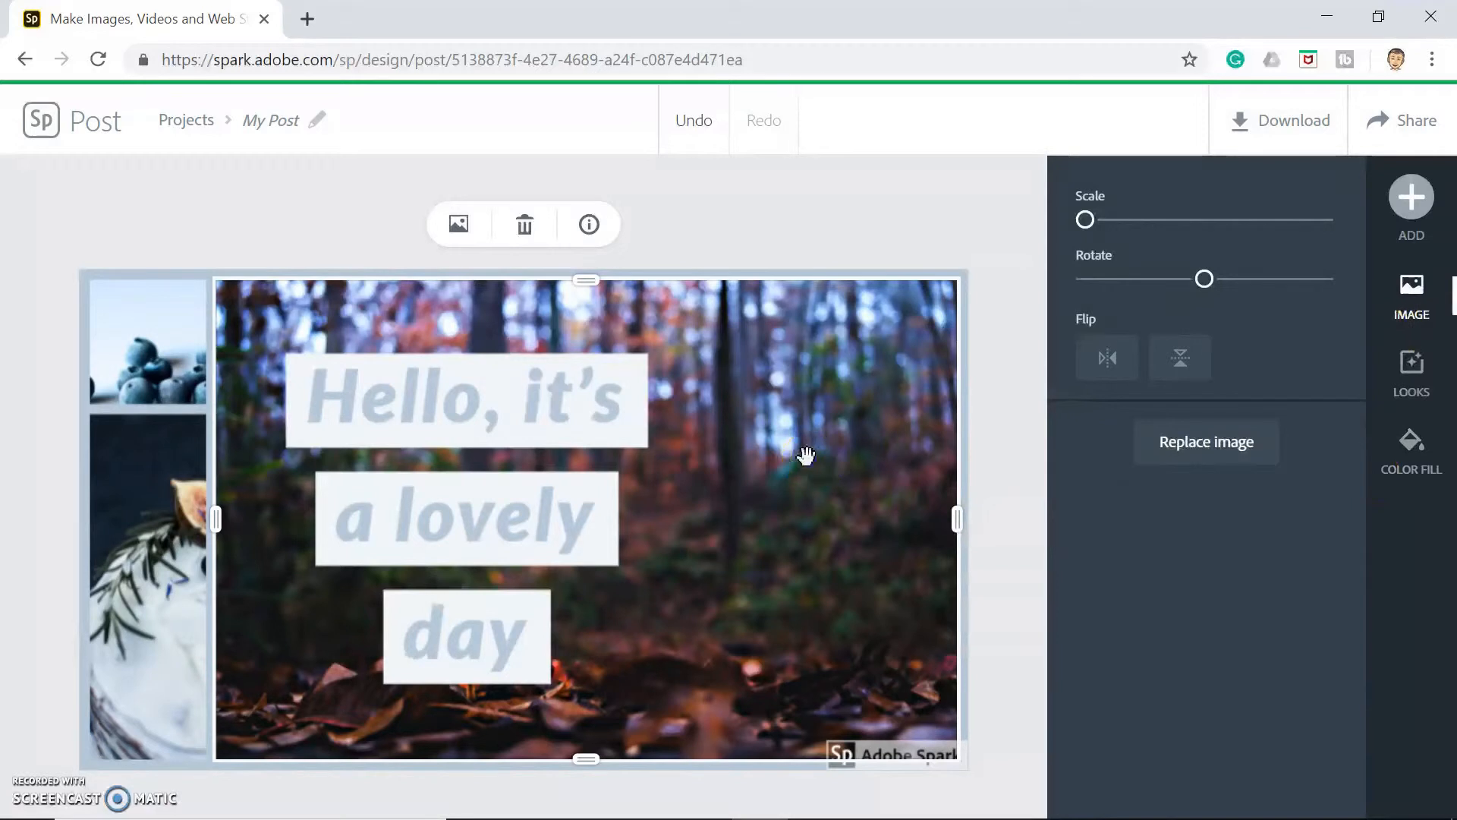
Color the greeting dark purple on white boxes and enlarge the text slightly
{"action": "left_click", "coordinate": [484, 378]}
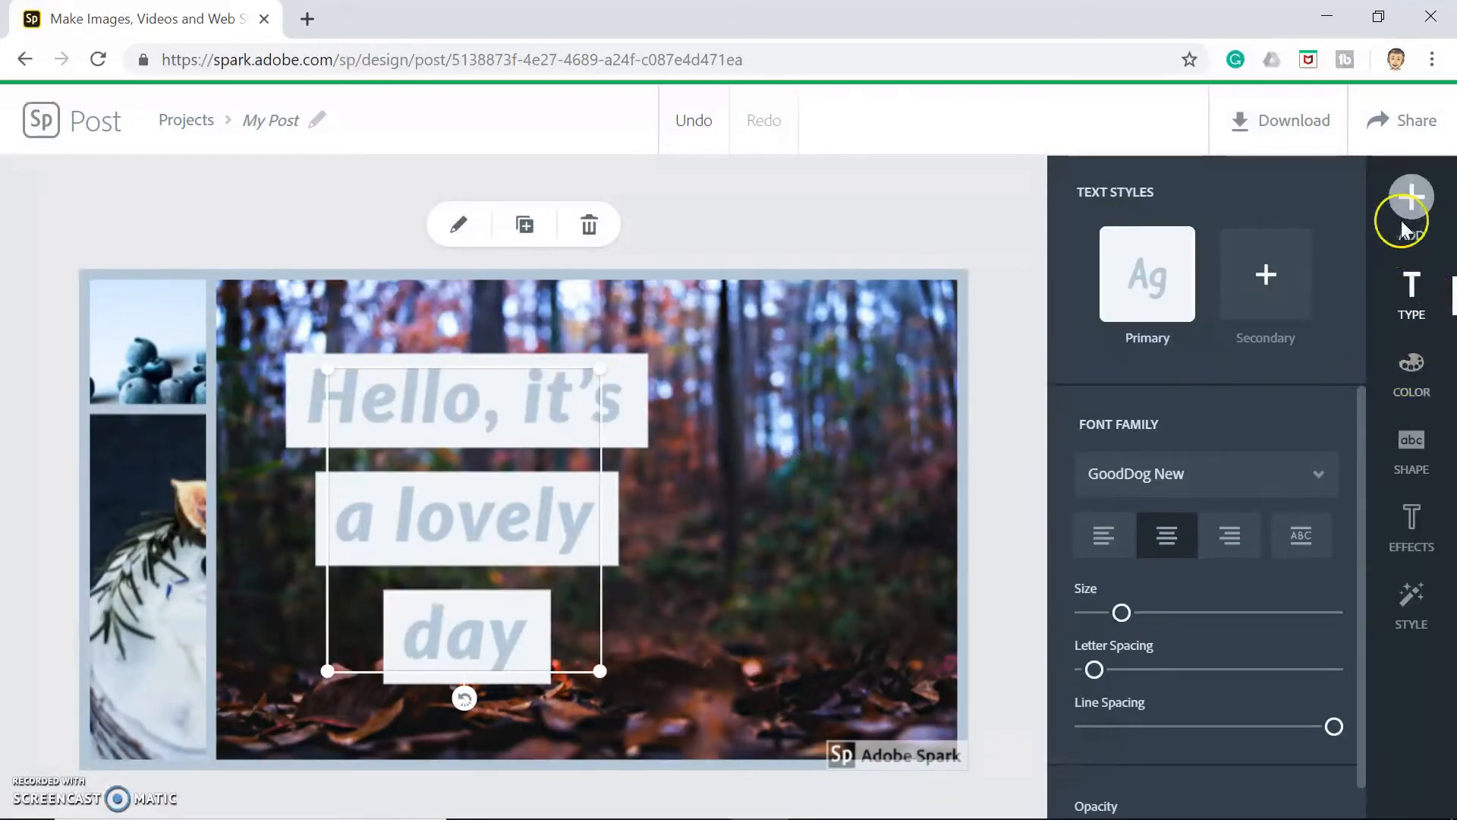
{"action": "left_click", "coordinate": [1410, 372]}
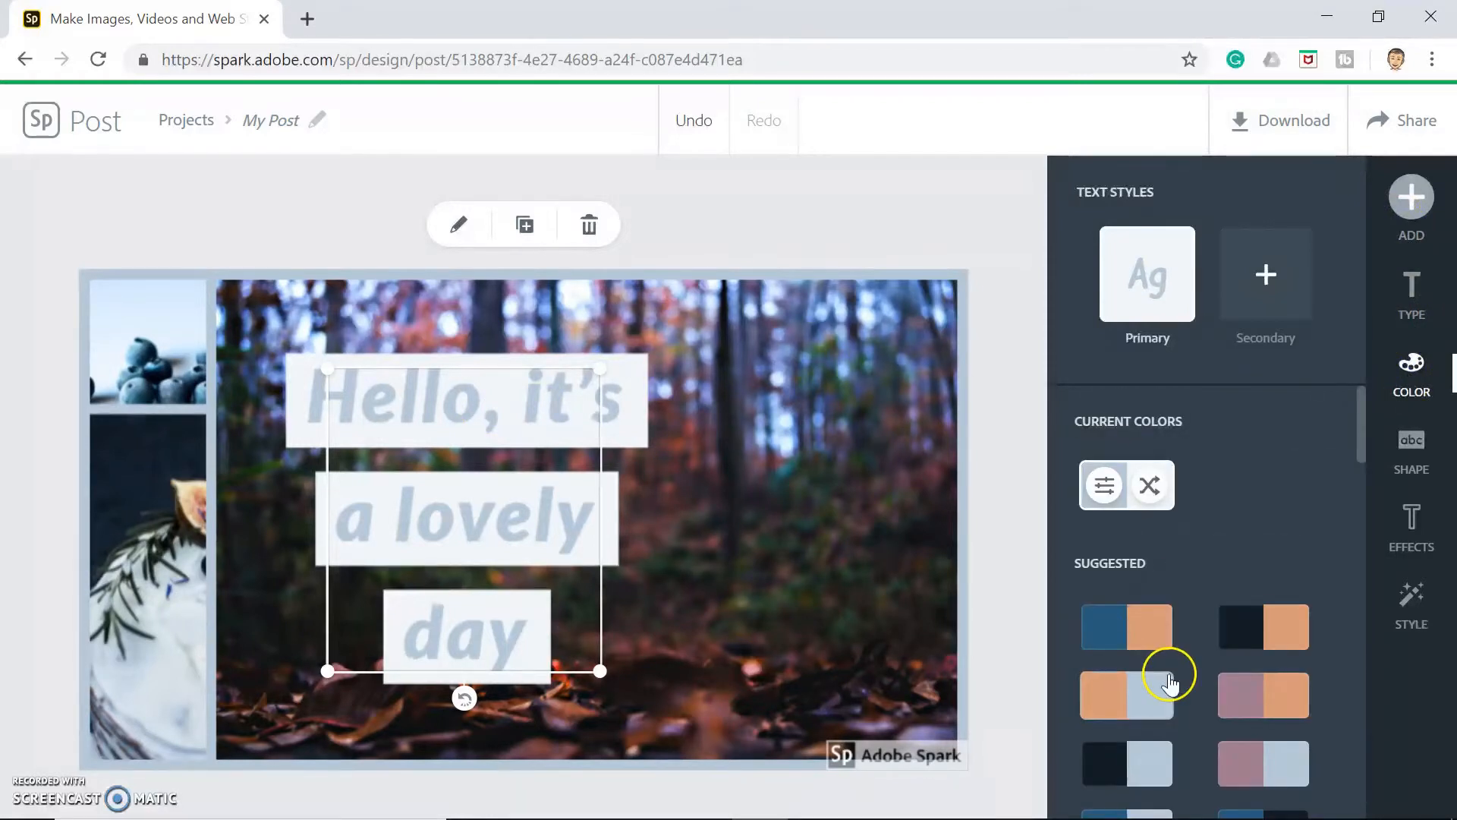
{"action": "scroll", "coordinate": [1169, 681], "scroll_direction": "down", "scroll_amount": 3}
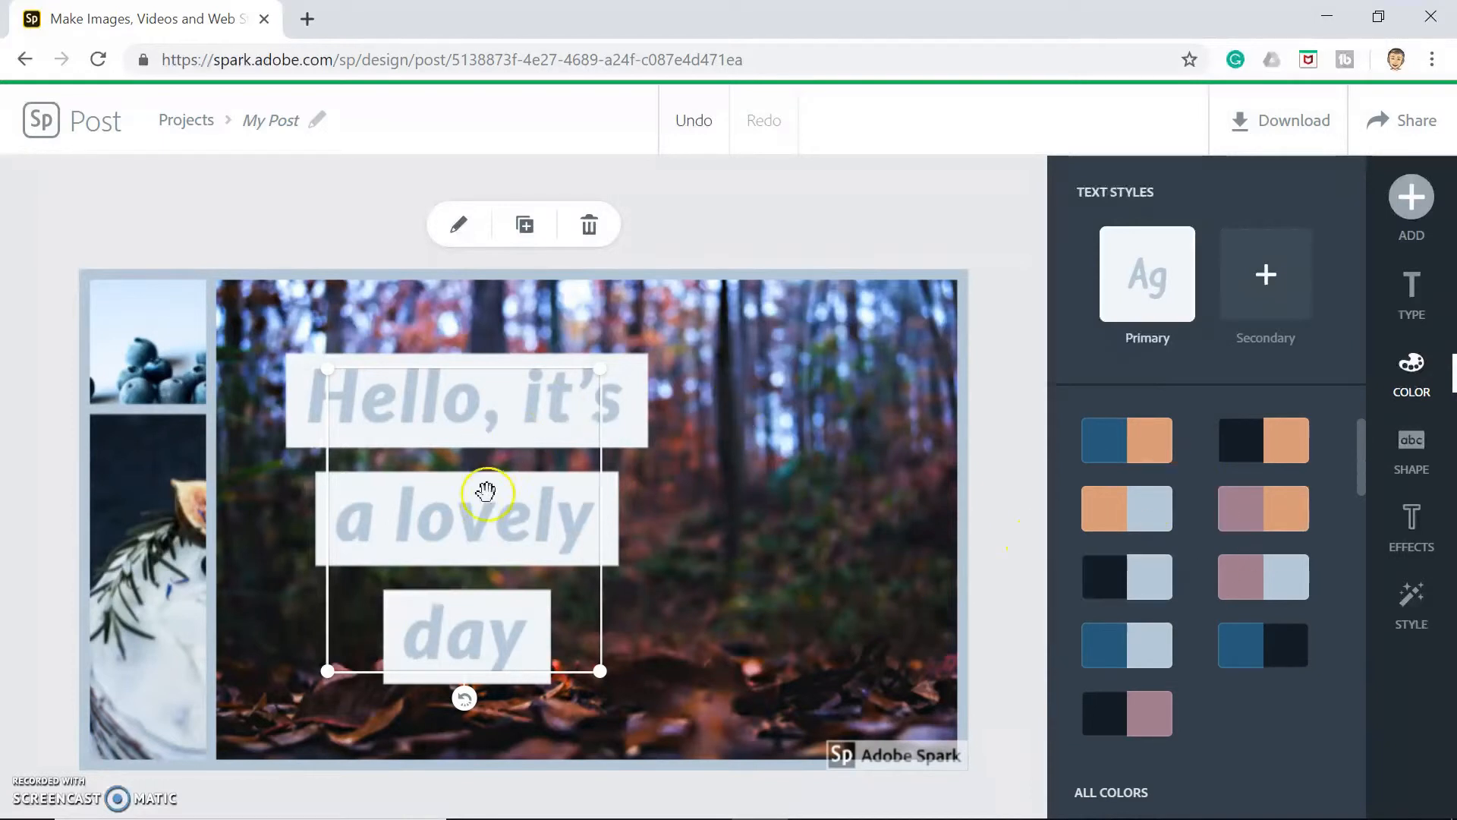
{"action": "scroll", "coordinate": [1185, 631], "scroll_direction": "down", "scroll_amount": 3}
{"action": "scroll", "coordinate": [1189, 638], "scroll_direction": "down", "scroll_amount": 10}
{"action": "left_click", "coordinate": [1238, 563]}
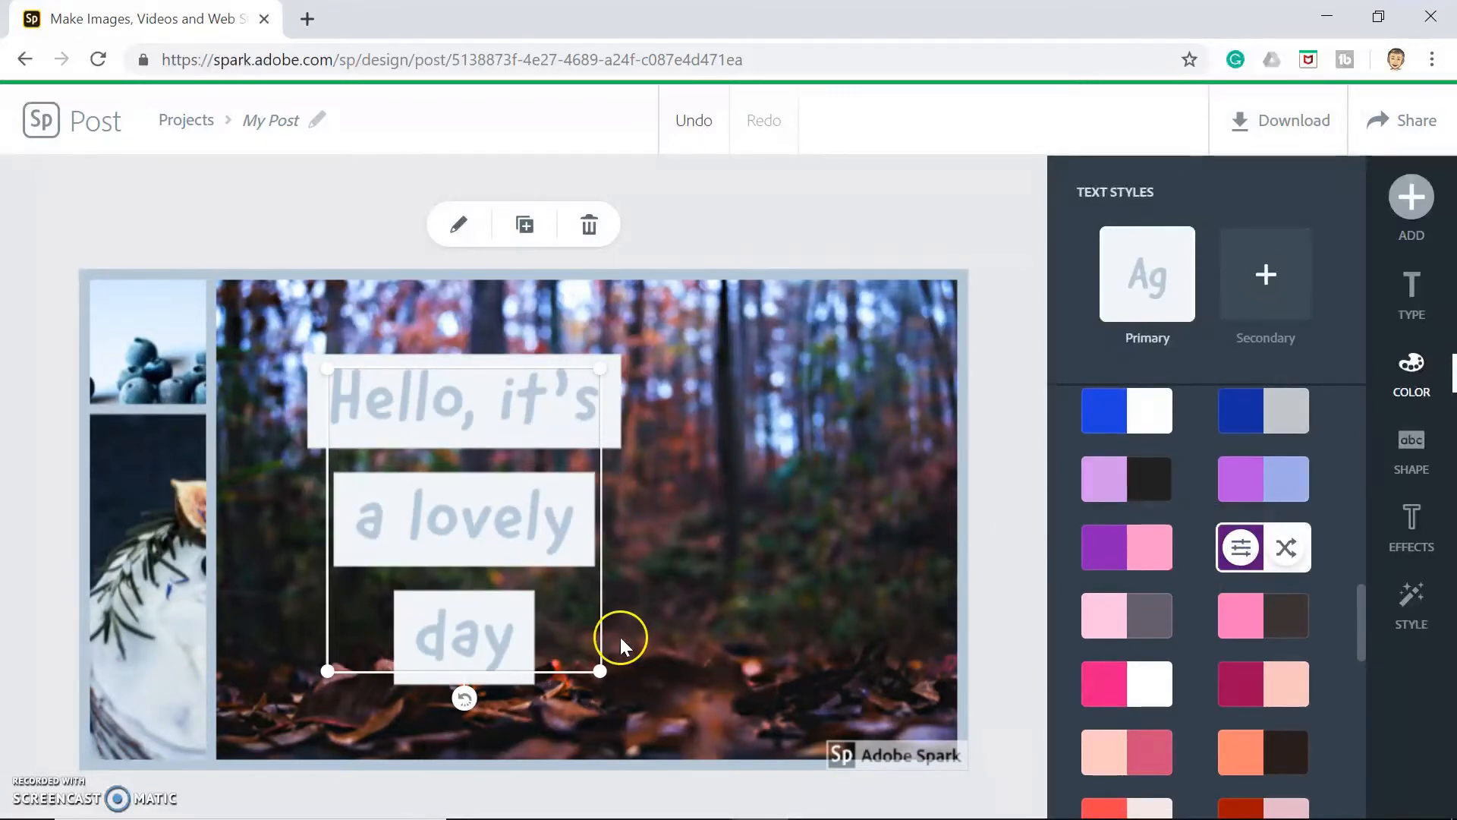
{"action": "left_click_drag", "start_coordinate": [597, 677], "coordinate": [623, 695]}
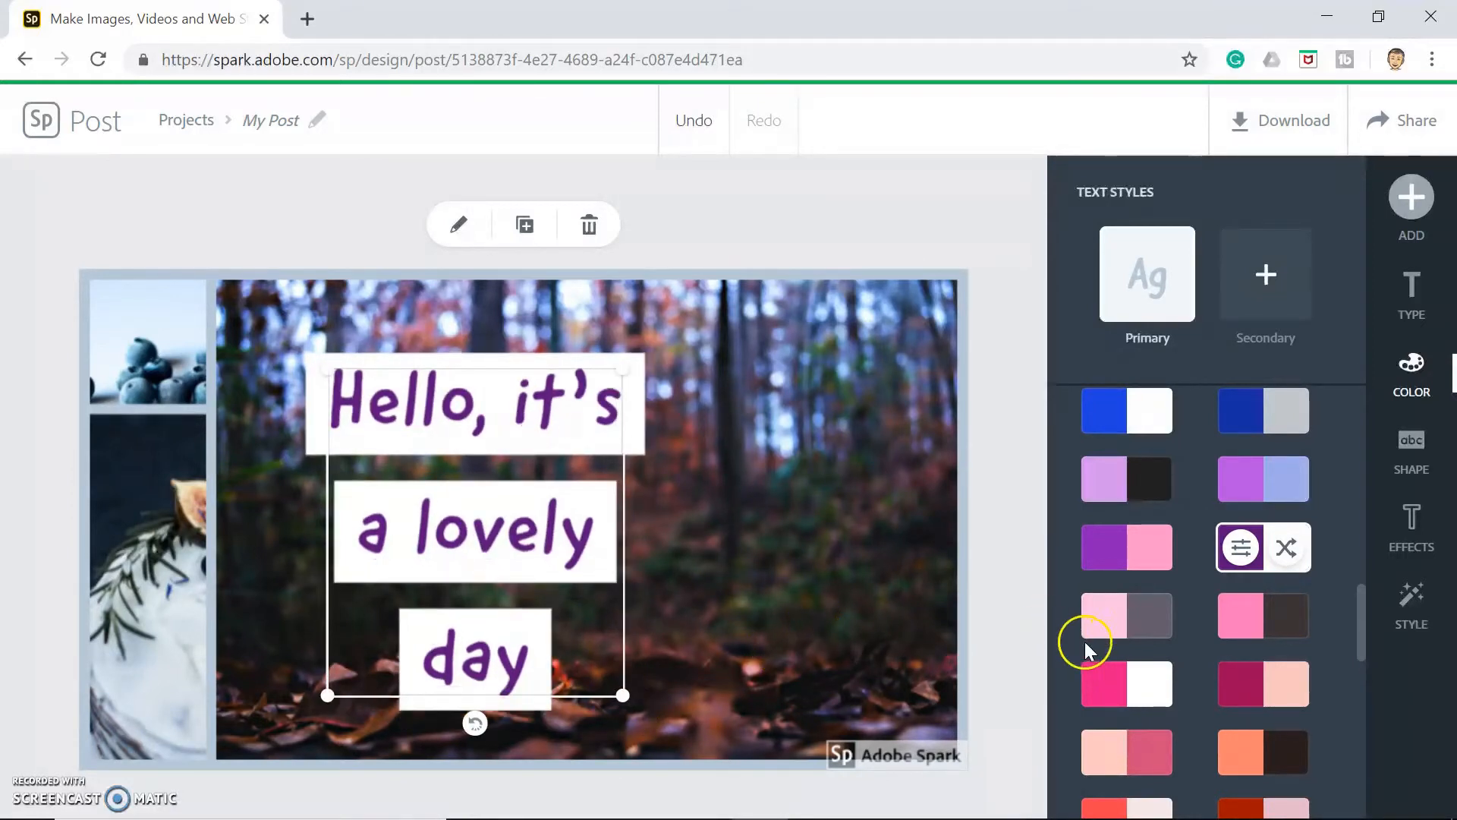
Recolor the greeting to yellow-orange lettering on black boxes and enlarge it slightly
{"action": "scroll", "coordinate": [1237, 679], "scroll_direction": "down", "scroll_amount": 7}
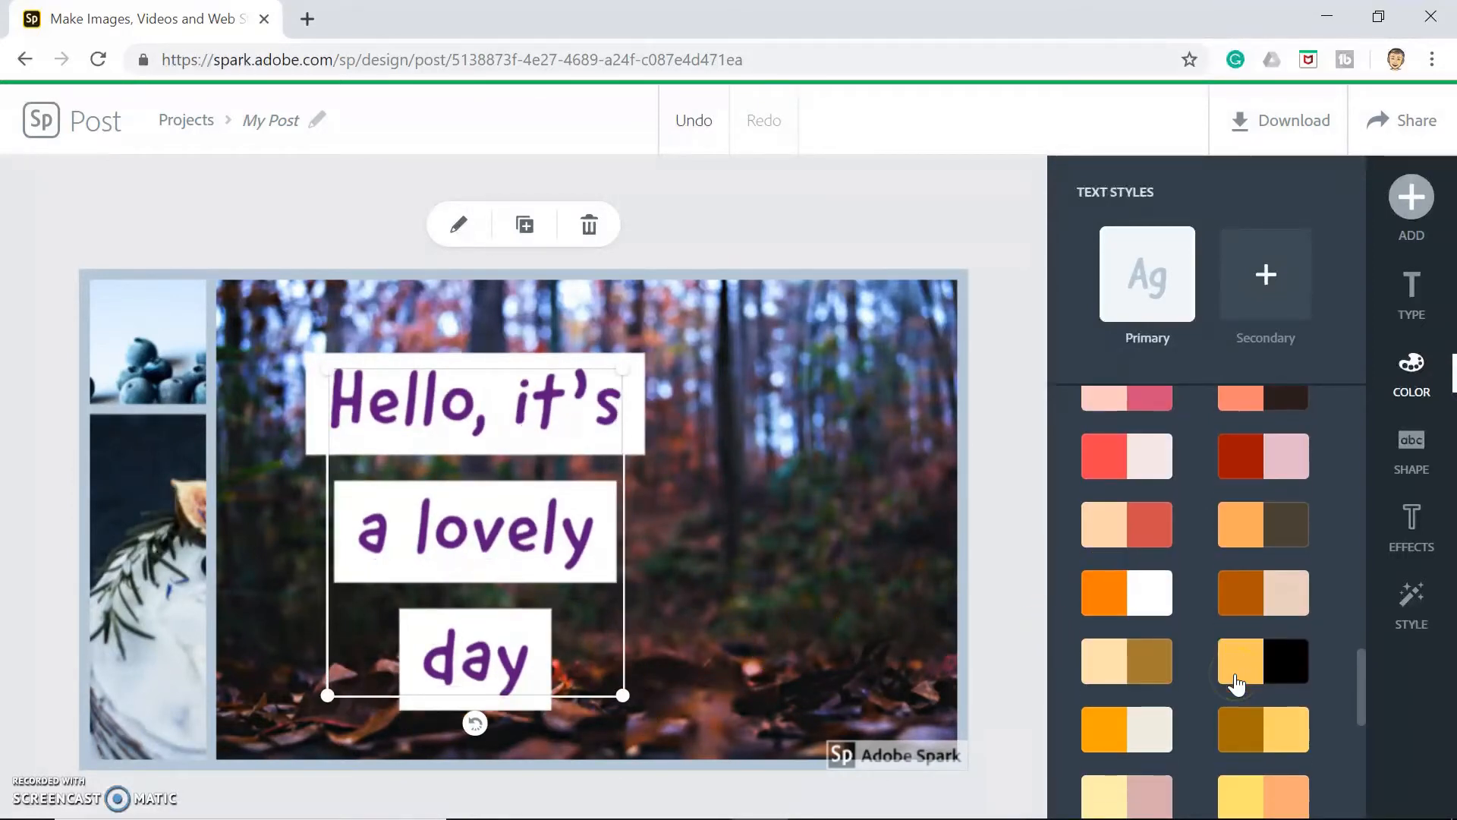
{"action": "left_click", "coordinate": [1260, 516]}
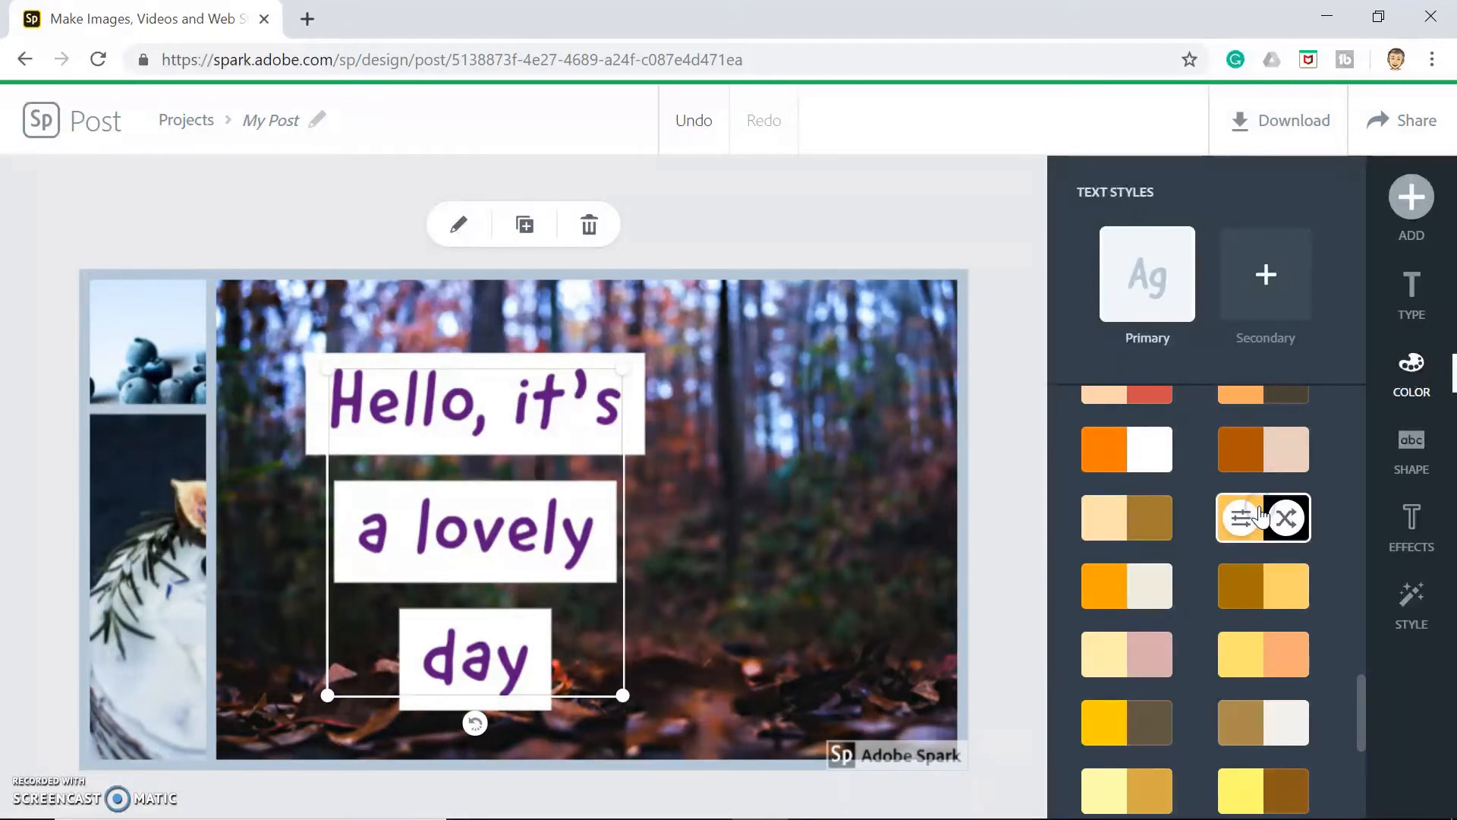
{"action": "left_click_drag", "start_coordinate": [620, 709], "coordinate": [630, 704]}
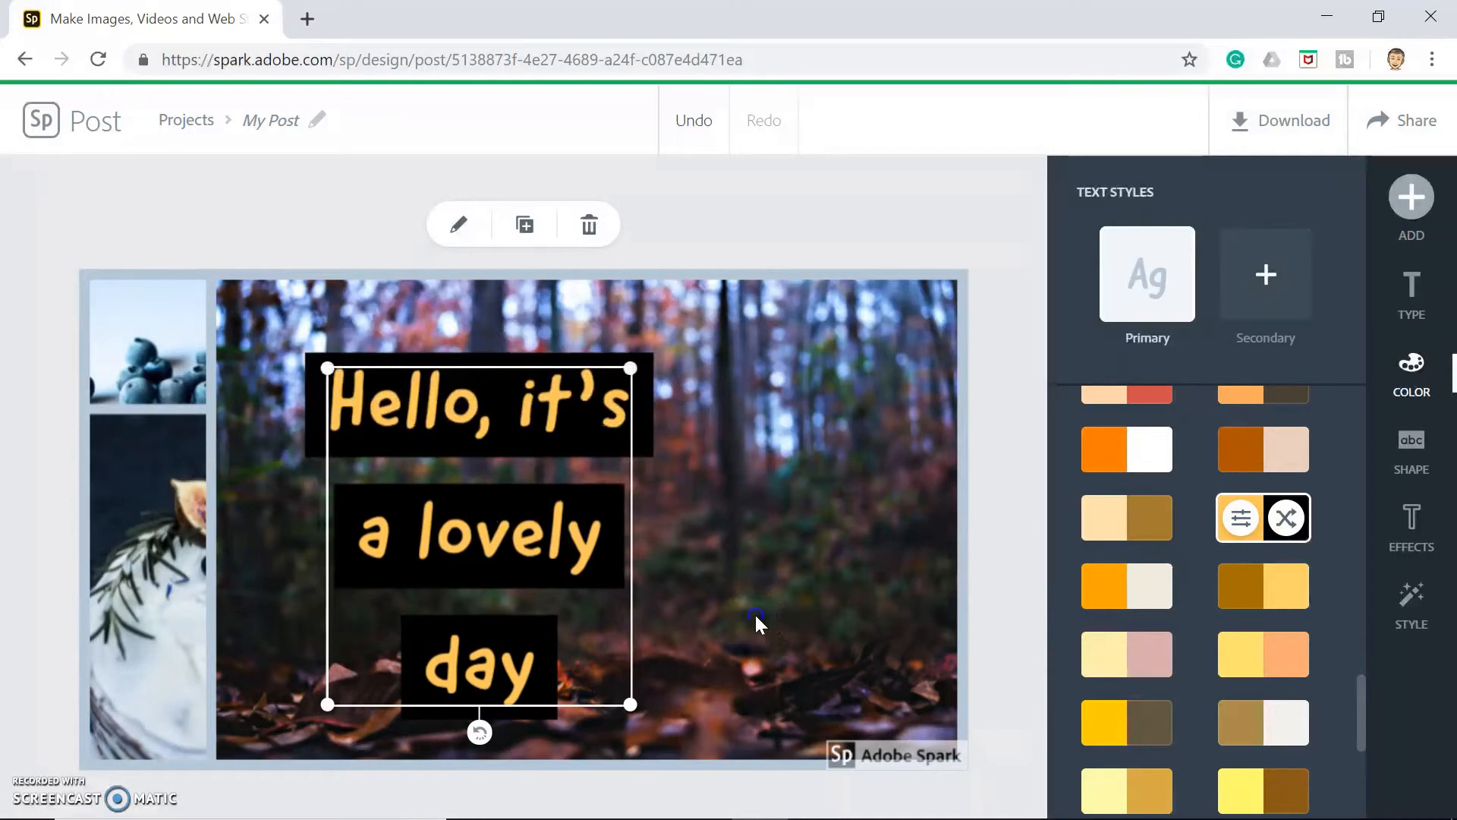
{"action": "left_click", "coordinate": [755, 616]}
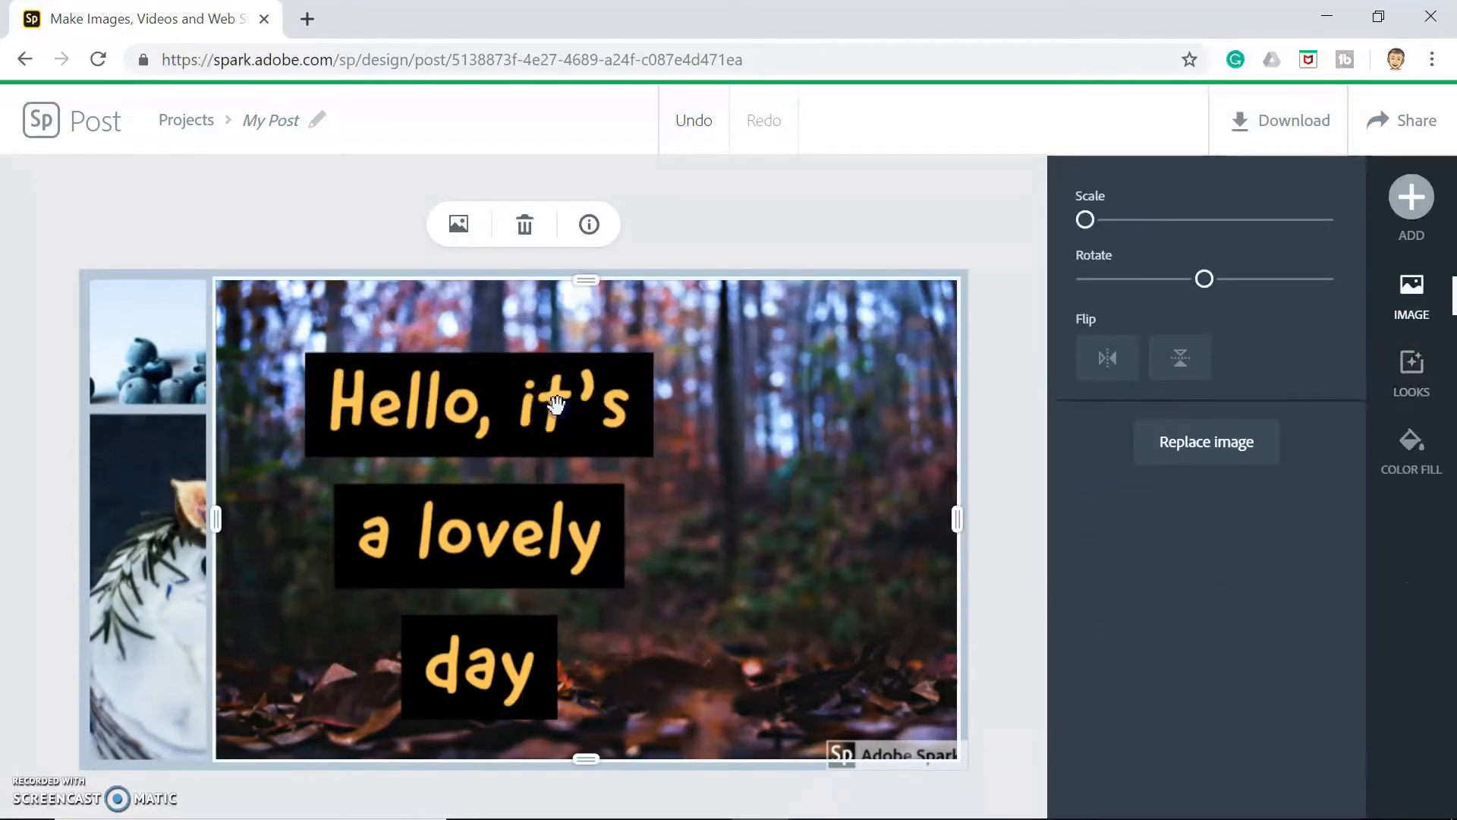
Remove the black backing shape from behind the greeting
{"action": "left_click", "coordinate": [856, 498]}
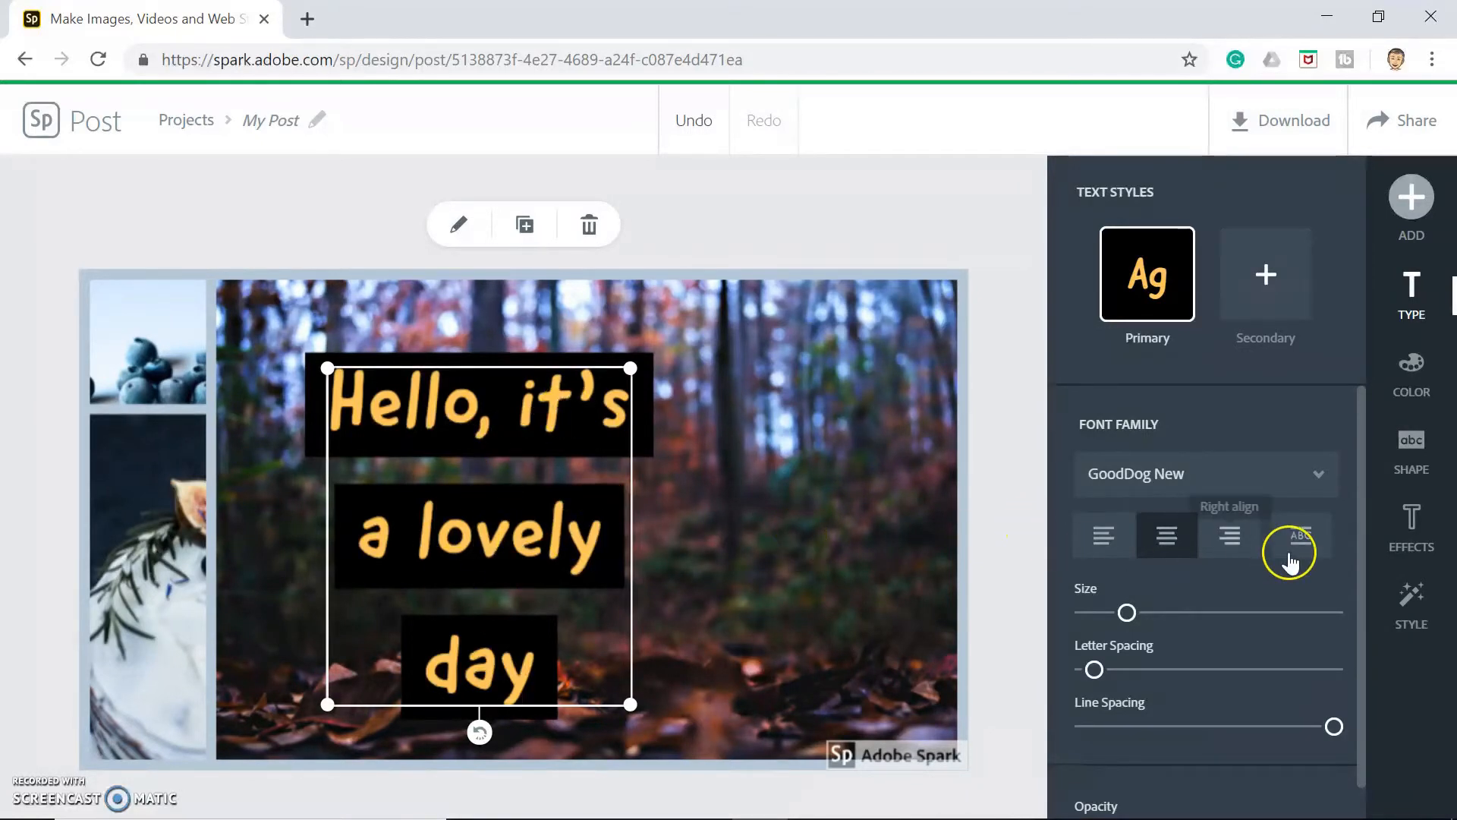
{"action": "left_click", "coordinate": [1408, 446]}
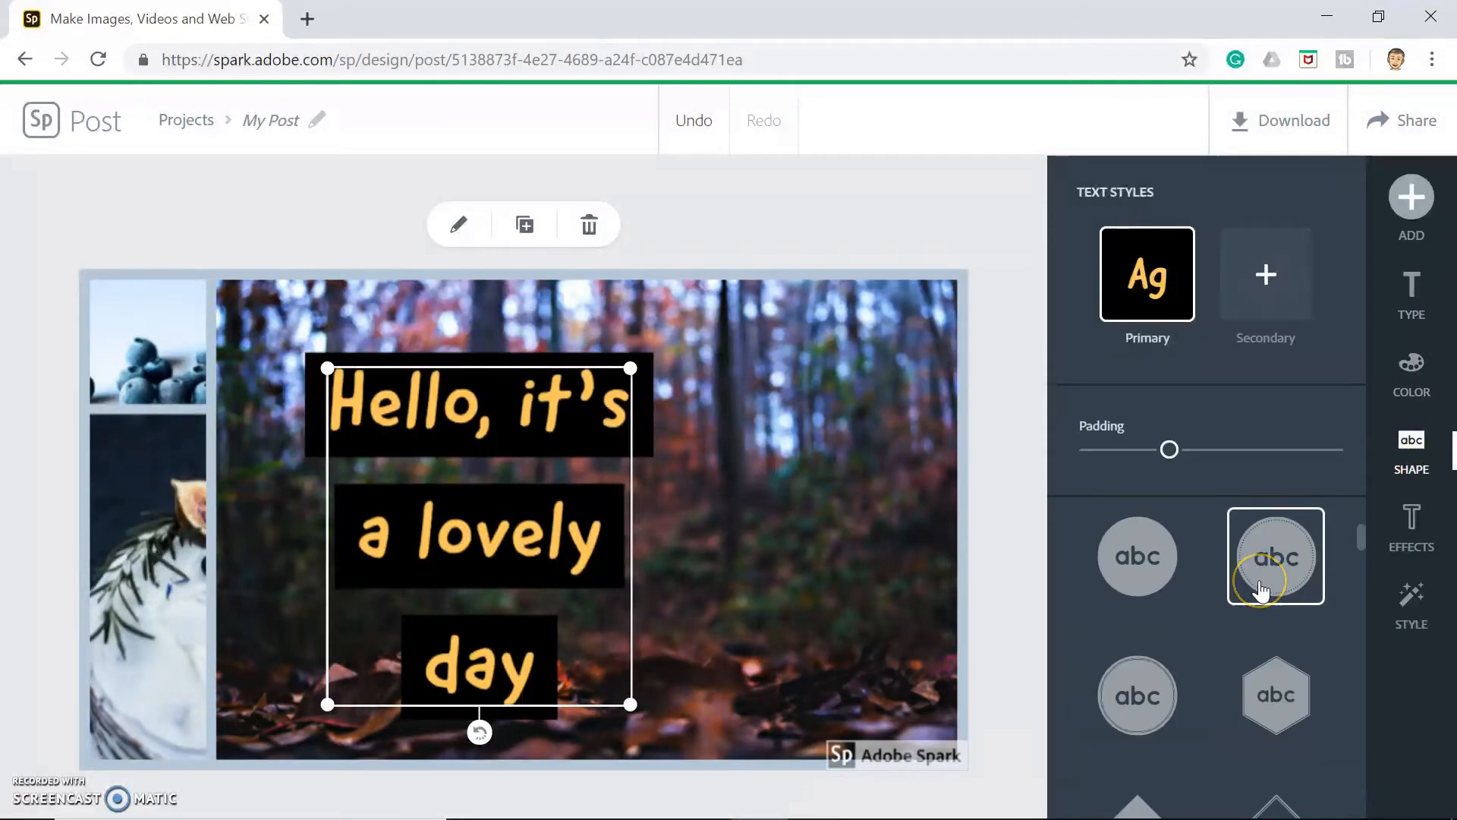
{"action": "scroll", "coordinate": [1260, 589], "scroll_direction": "down", "scroll_amount": 2}
{"action": "scroll", "coordinate": [1260, 589], "scroll_direction": "up", "scroll_amount": 5}
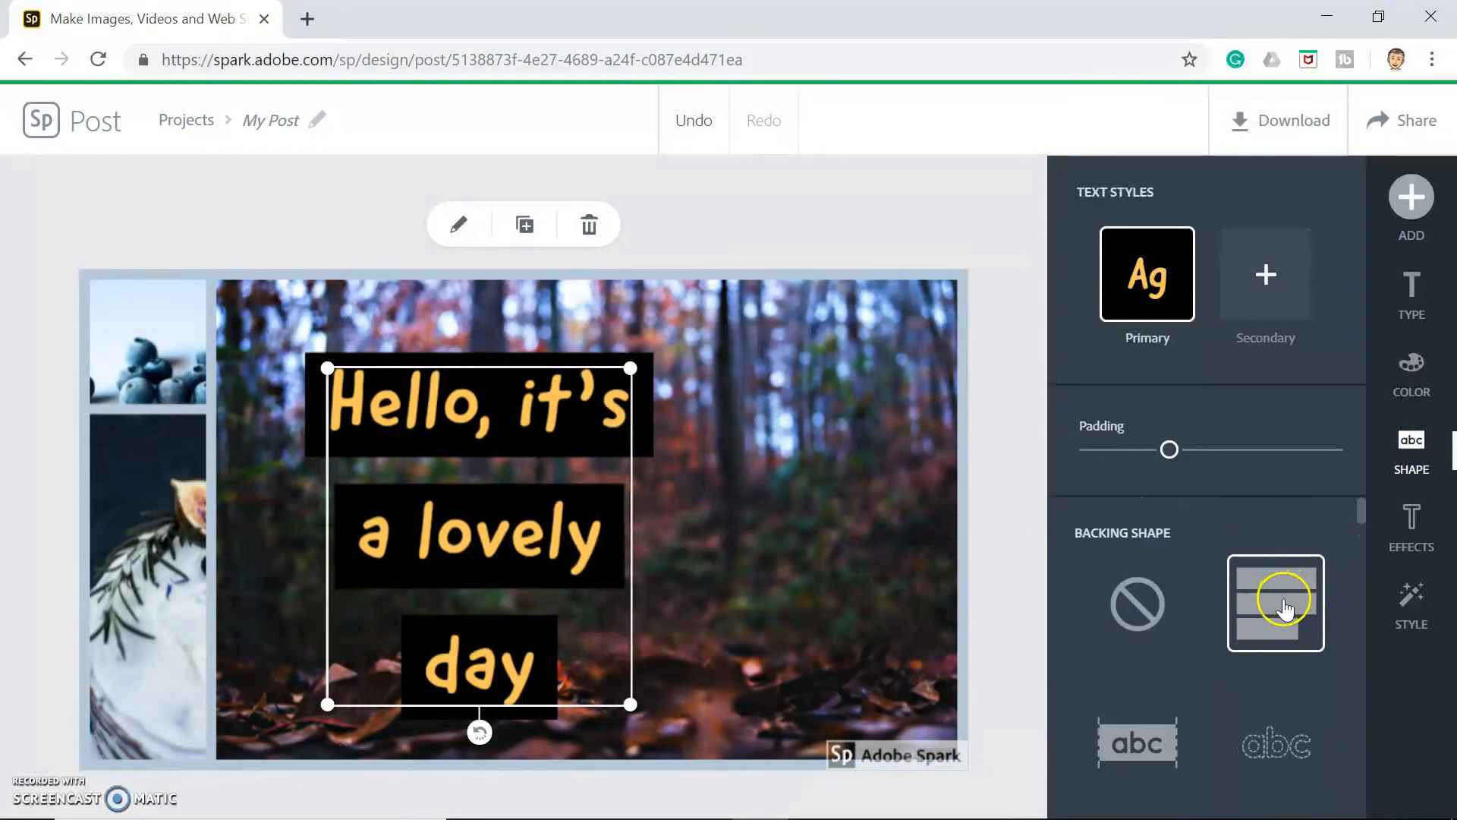
{"action": "left_click", "coordinate": [1147, 611]}
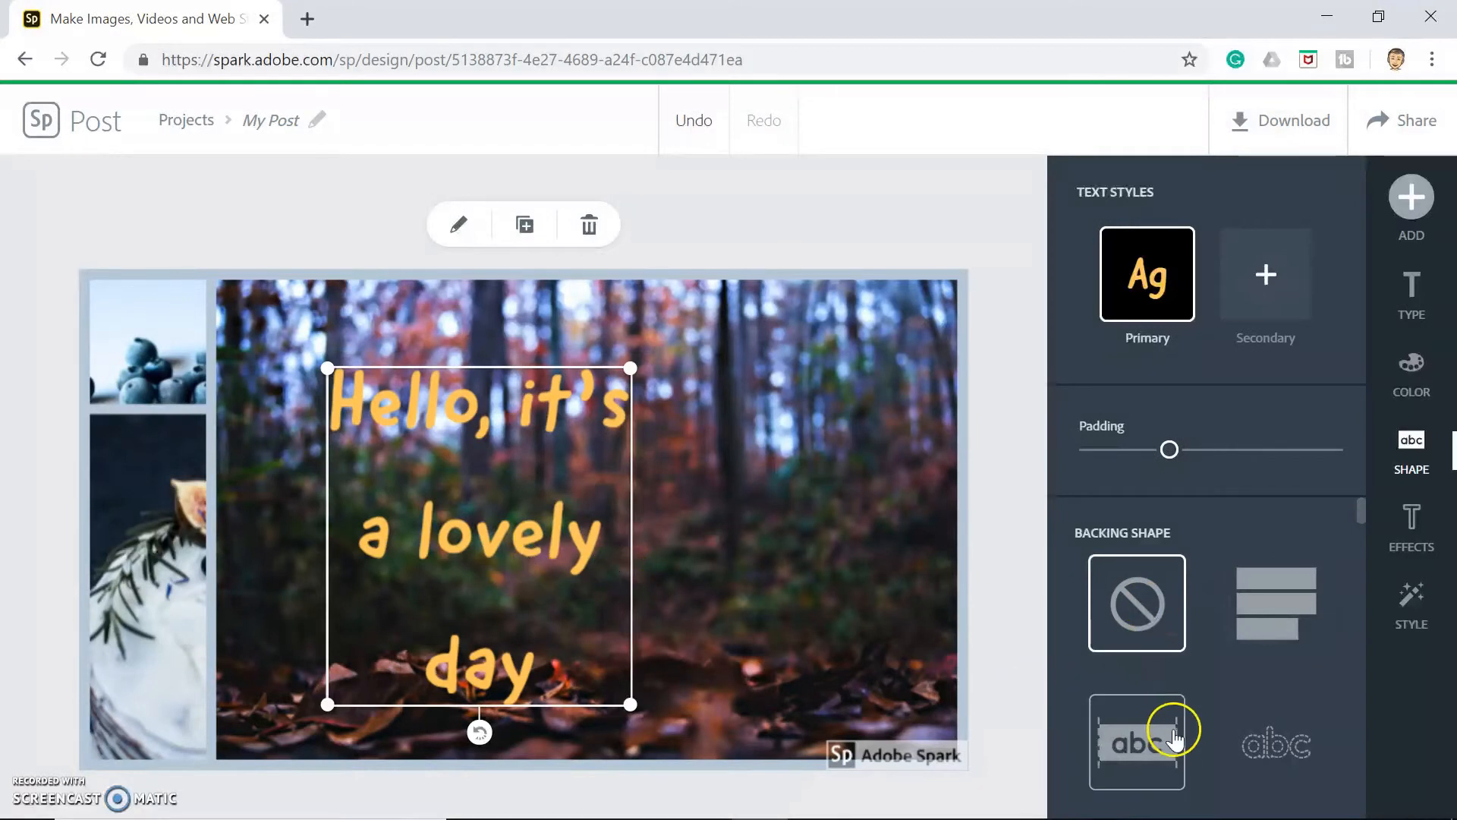
Try the cutout lettering backing shape on the greeting and resize its text box so it wraps to two lines
{"action": "scroll", "coordinate": [1162, 742], "scroll_direction": "down", "scroll_amount": 1}
{"action": "scroll", "coordinate": [1159, 751], "scroll_direction": "down", "scroll_amount": 2}
{"action": "scroll", "coordinate": [1155, 754], "scroll_direction": "up", "scroll_amount": 1}
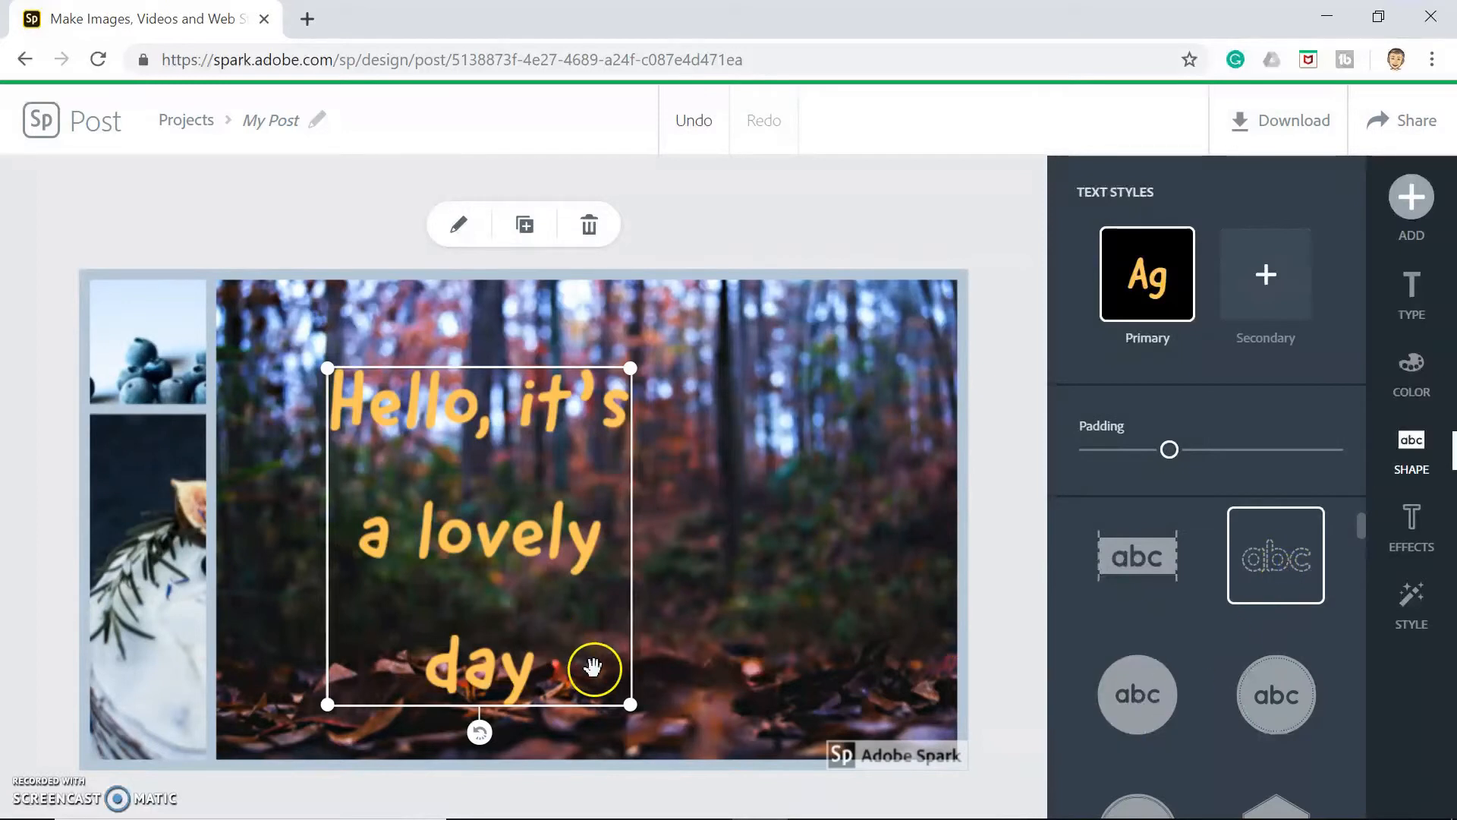
{"action": "left_click_drag", "start_coordinate": [629, 702], "coordinate": [669, 687]}
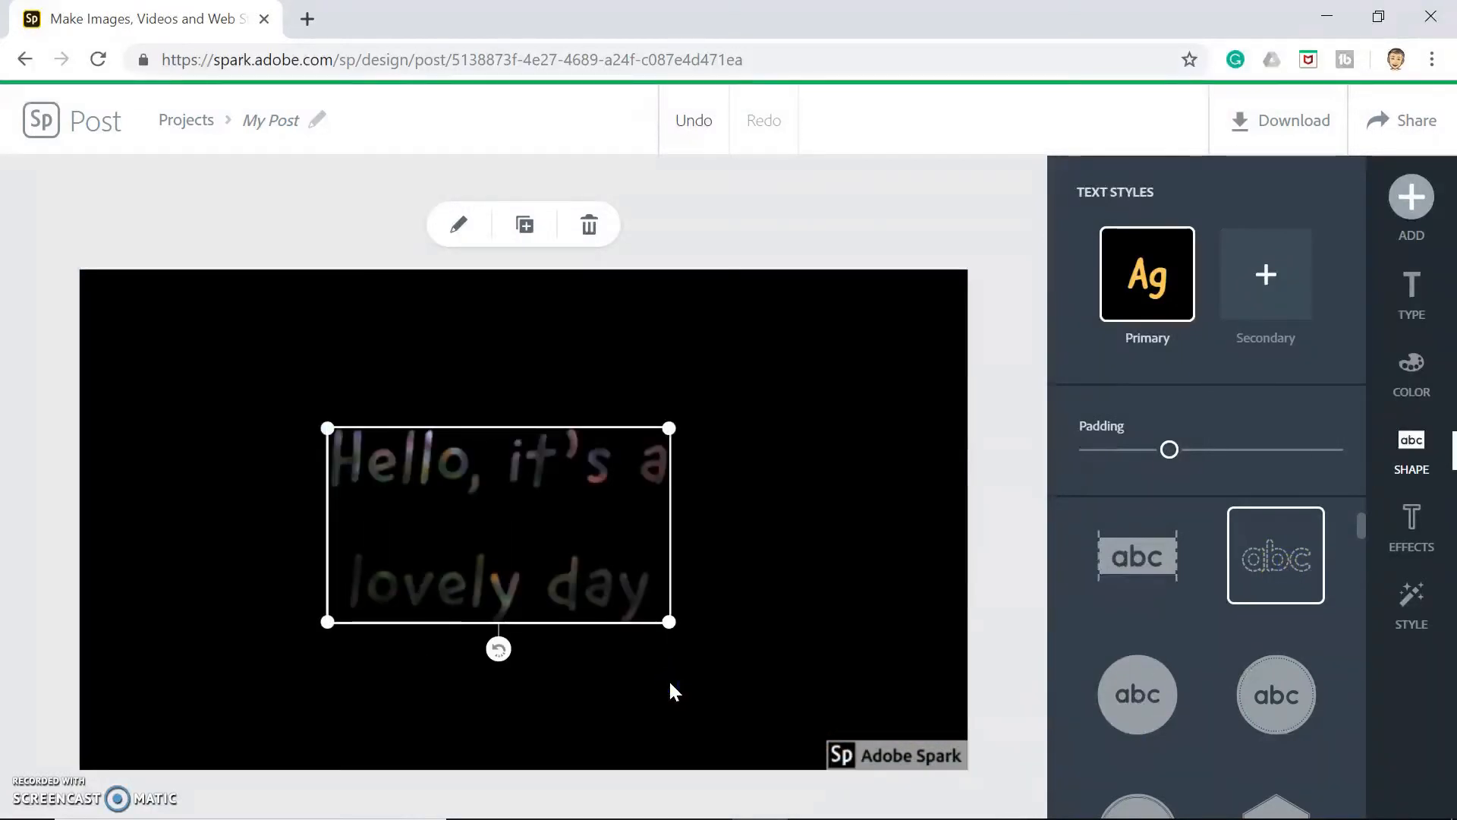
{"action": "left_click_drag", "start_coordinate": [668, 621], "coordinate": [604, 671]}
Try the full-width band and plain circle backing shapes on the greeting, adjust its size, and return to no backing shape
{"action": "left_click", "coordinate": [1135, 552]}
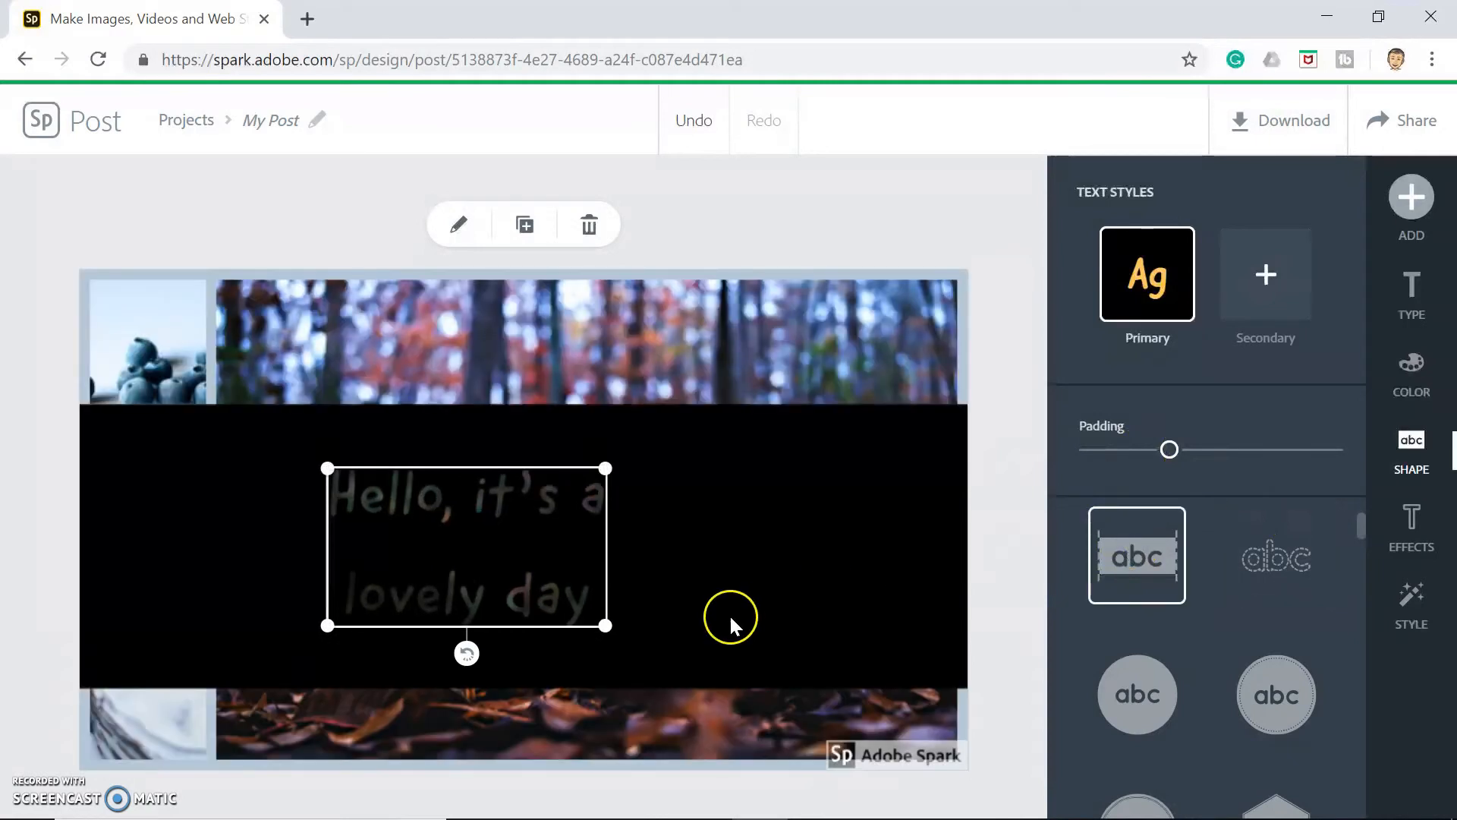
{"action": "left_click", "coordinate": [1155, 707]}
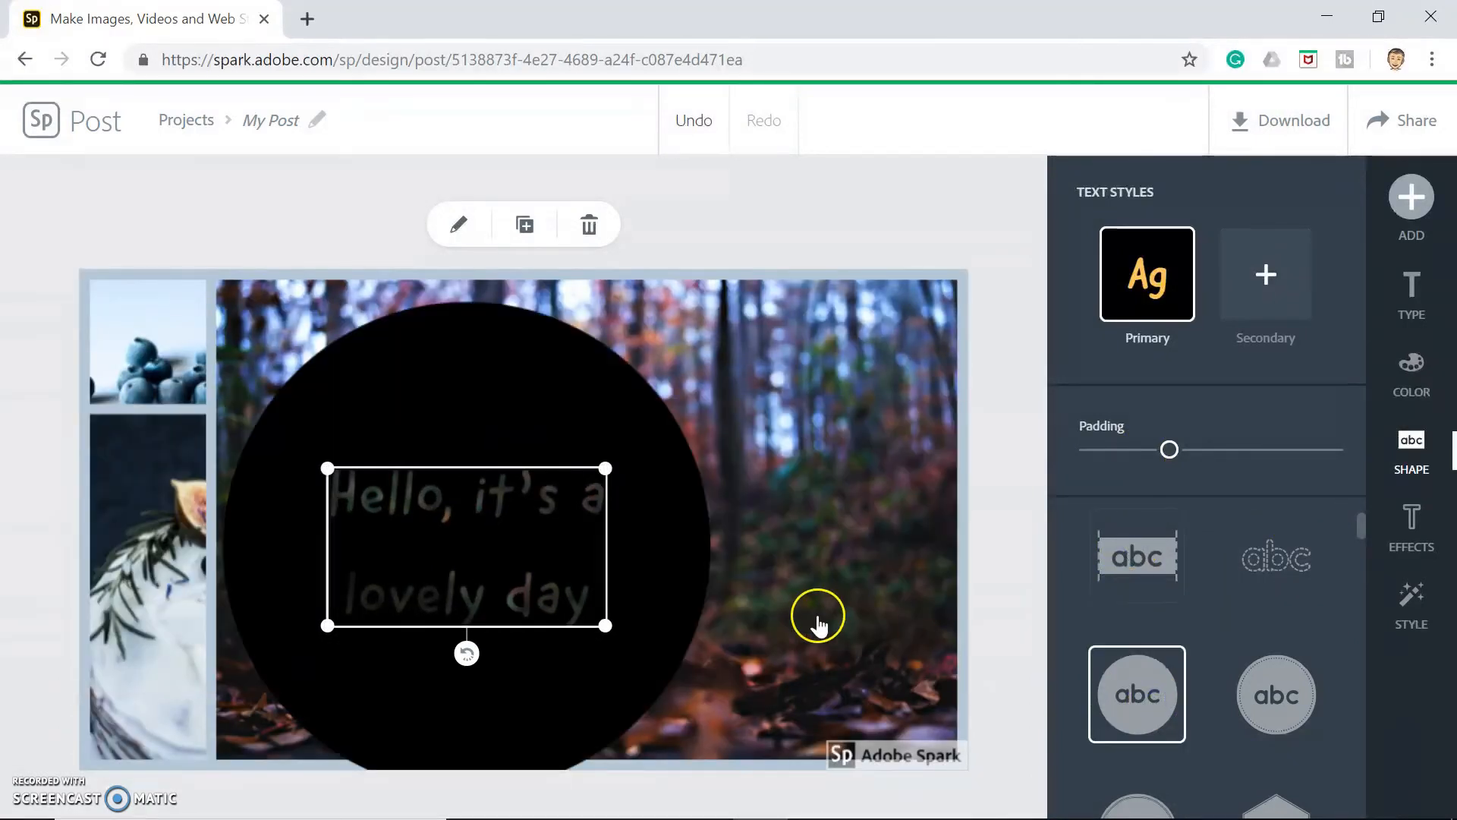
{"action": "left_click_drag", "start_coordinate": [606, 627], "coordinate": [648, 668]}
{"action": "mouse_move", "coordinate": [592, 616]}
{"action": "left_mouse_down"}
{"action": "mouse_move", "coordinate": [566, 603]}
{"action": "mouse_move", "coordinate": [585, 617]}
{"action": "left_mouse_up"}
{"action": "scroll", "coordinate": [1155, 607], "scroll_direction": "up", "scroll_amount": 2}
{"action": "left_click", "coordinate": [1136, 607]}
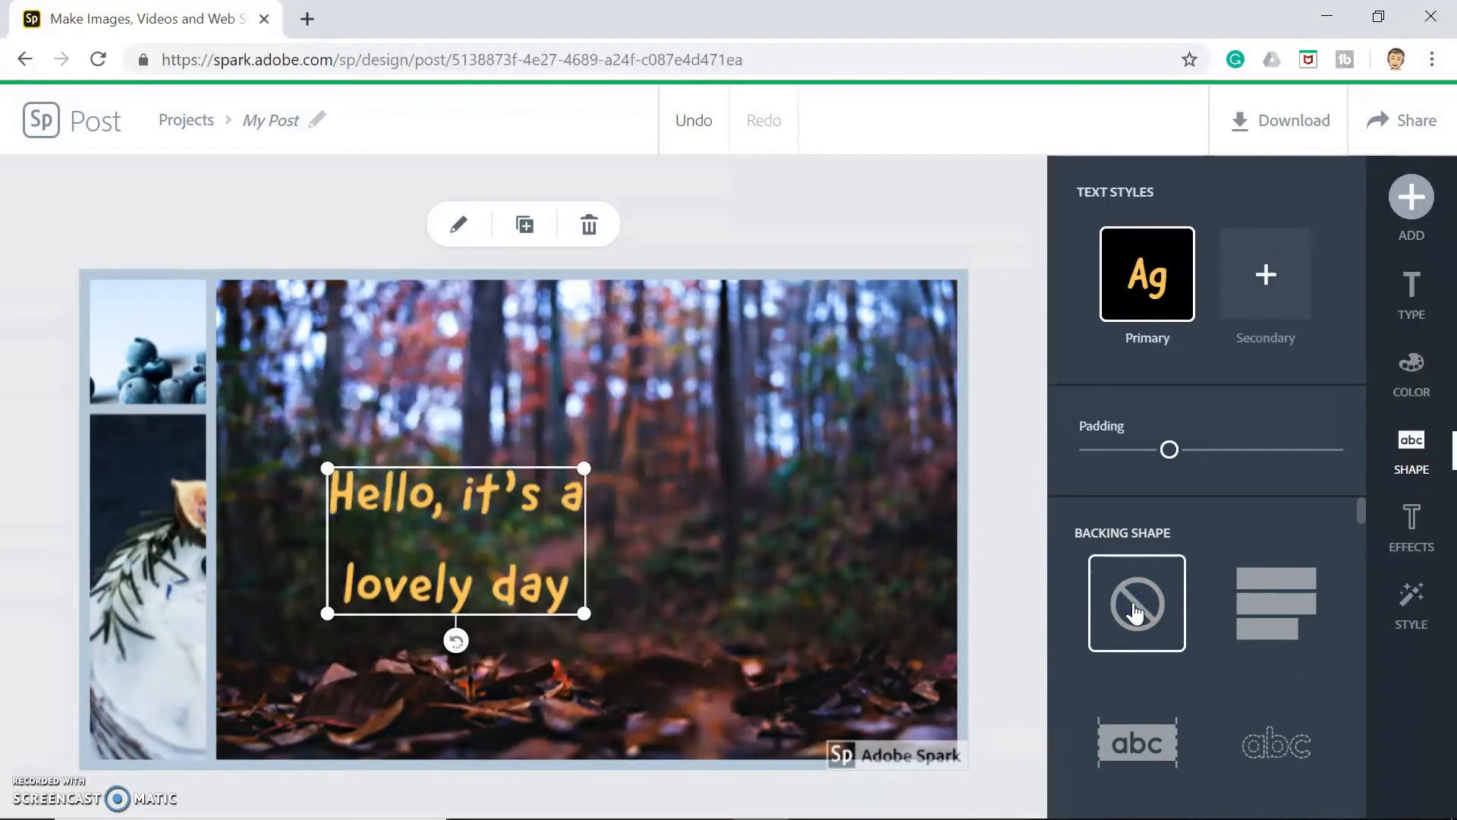
Look through the remaining backing shapes and enlarge the greeting, leaving it without a backing
{"action": "scroll", "coordinate": [1136, 611], "scroll_direction": "down", "scroll_amount": 8}
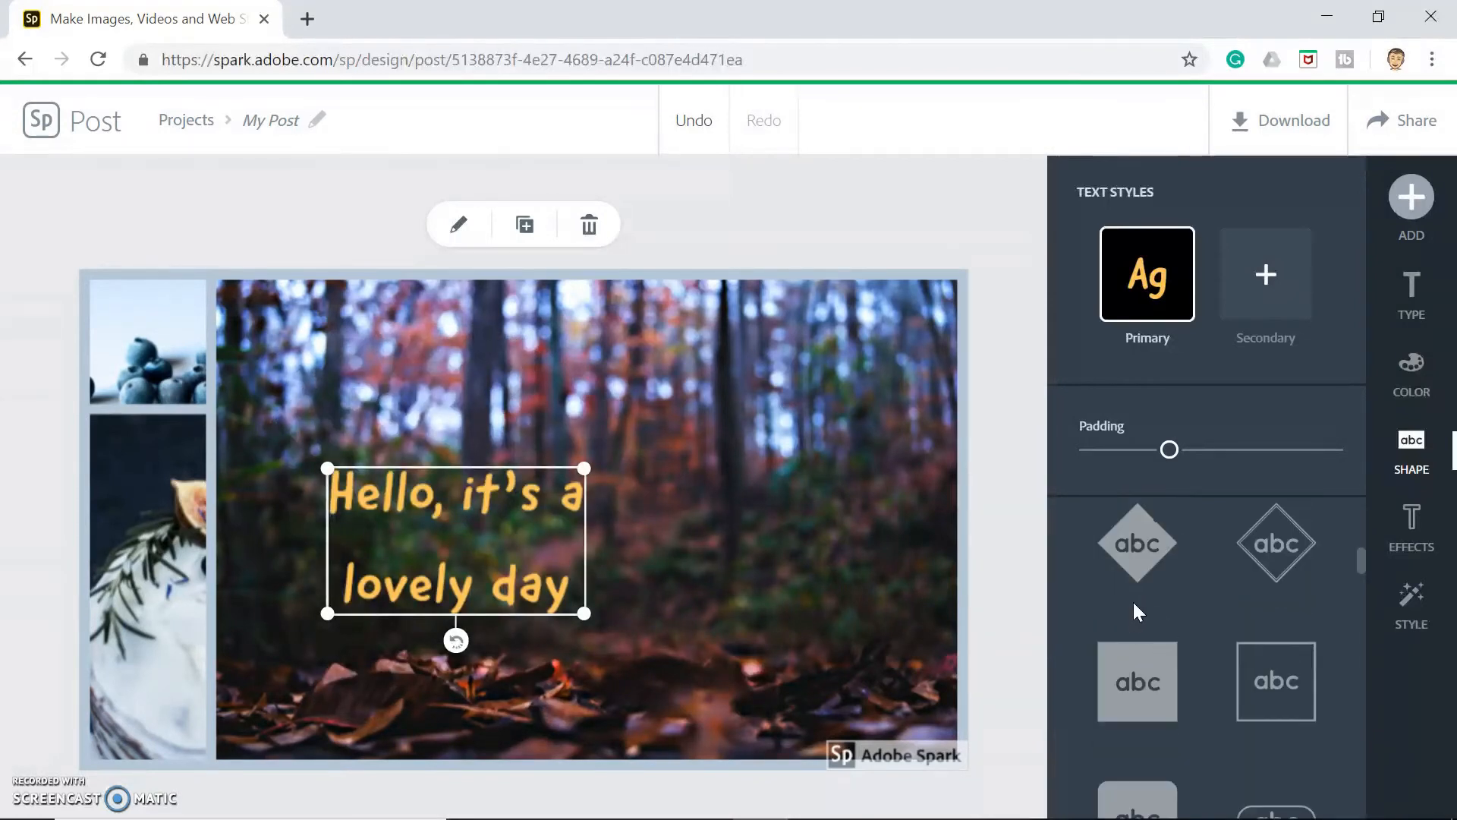
{"action": "scroll", "coordinate": [1136, 611], "scroll_direction": "down", "scroll_amount": 5}
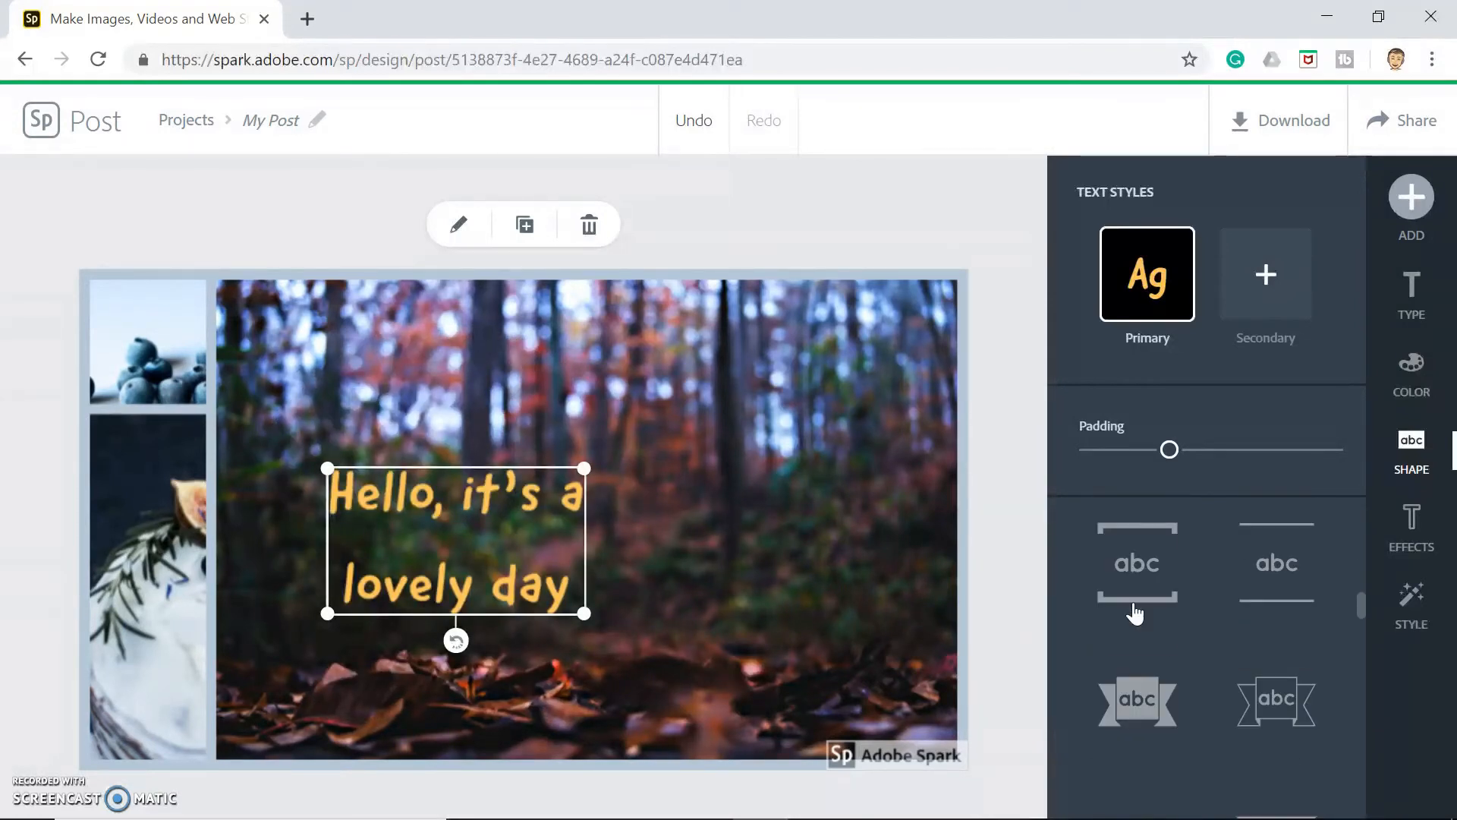
{"action": "scroll", "coordinate": [1135, 611], "scroll_direction": "down", "scroll_amount": 3}
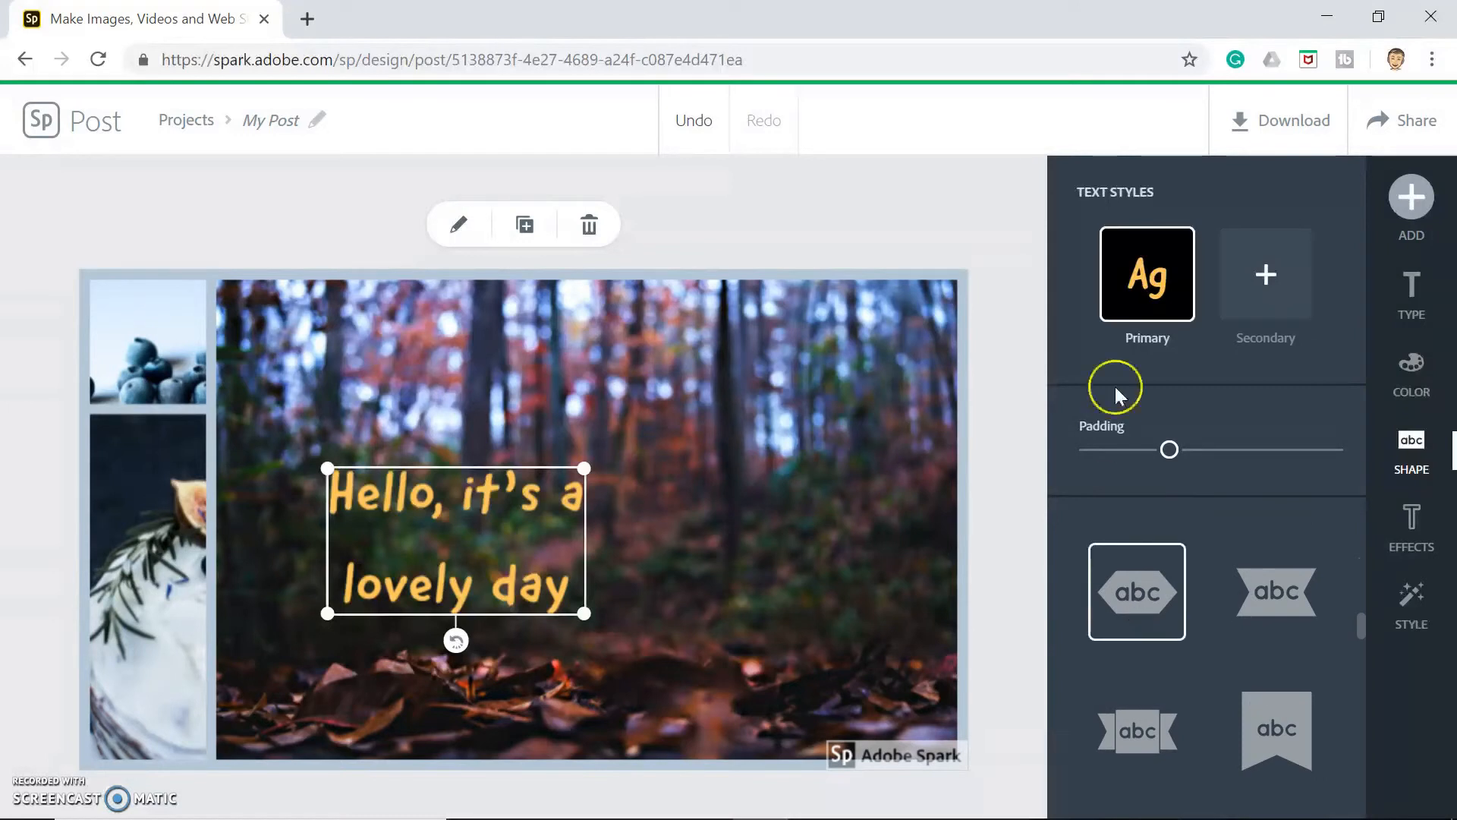
{"action": "left_click_drag", "start_coordinate": [596, 478], "coordinate": [671, 422]}
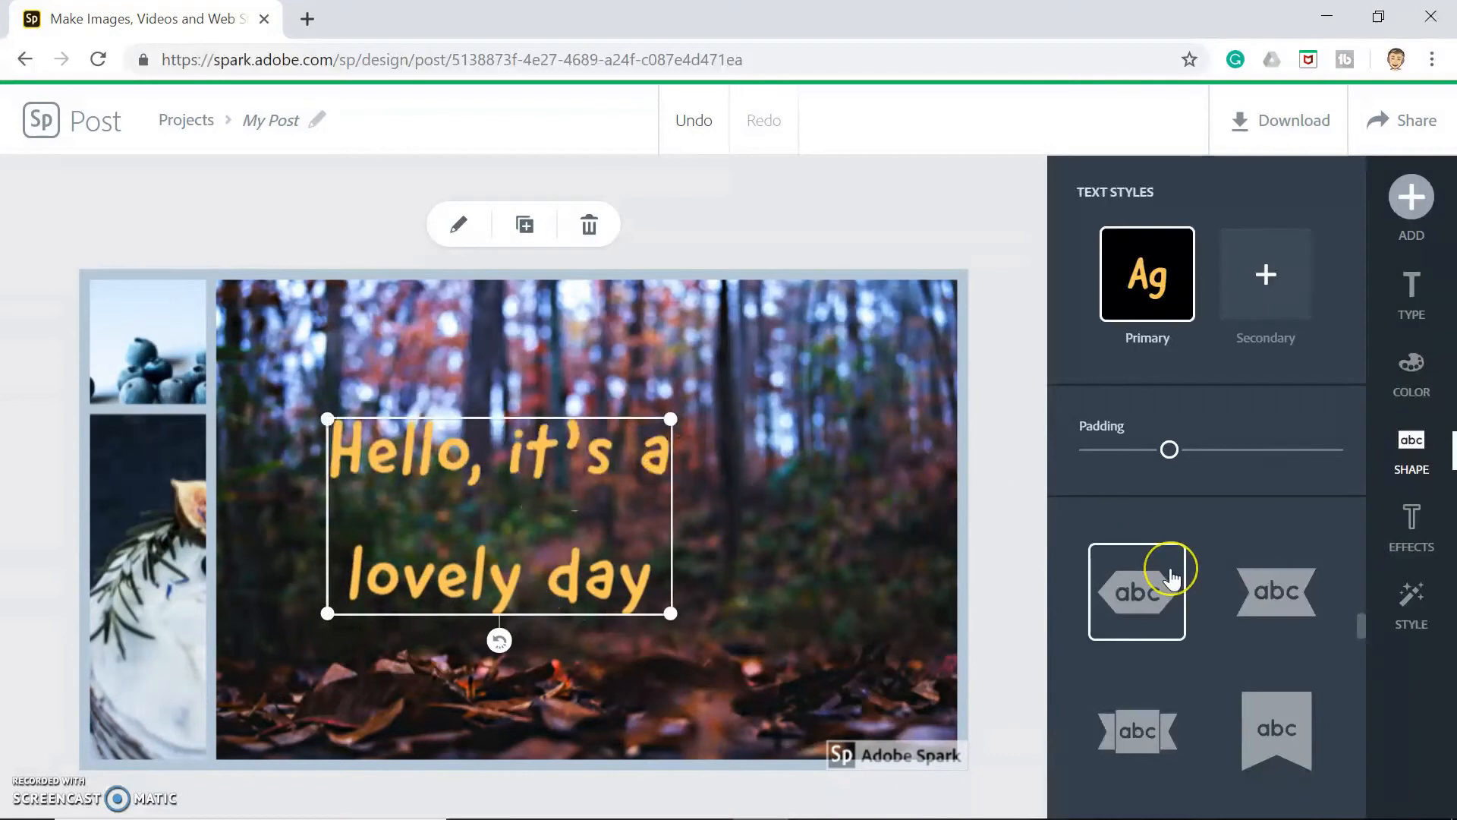
{"action": "scroll", "coordinate": [1165, 571], "scroll_direction": "up", "scroll_amount": 5}
Apply the Shadow effect to the greeting, shrink the text slightly, and increase the shadow's distance strongly and its direction slightly
{"action": "left_click", "coordinate": [1422, 522]}
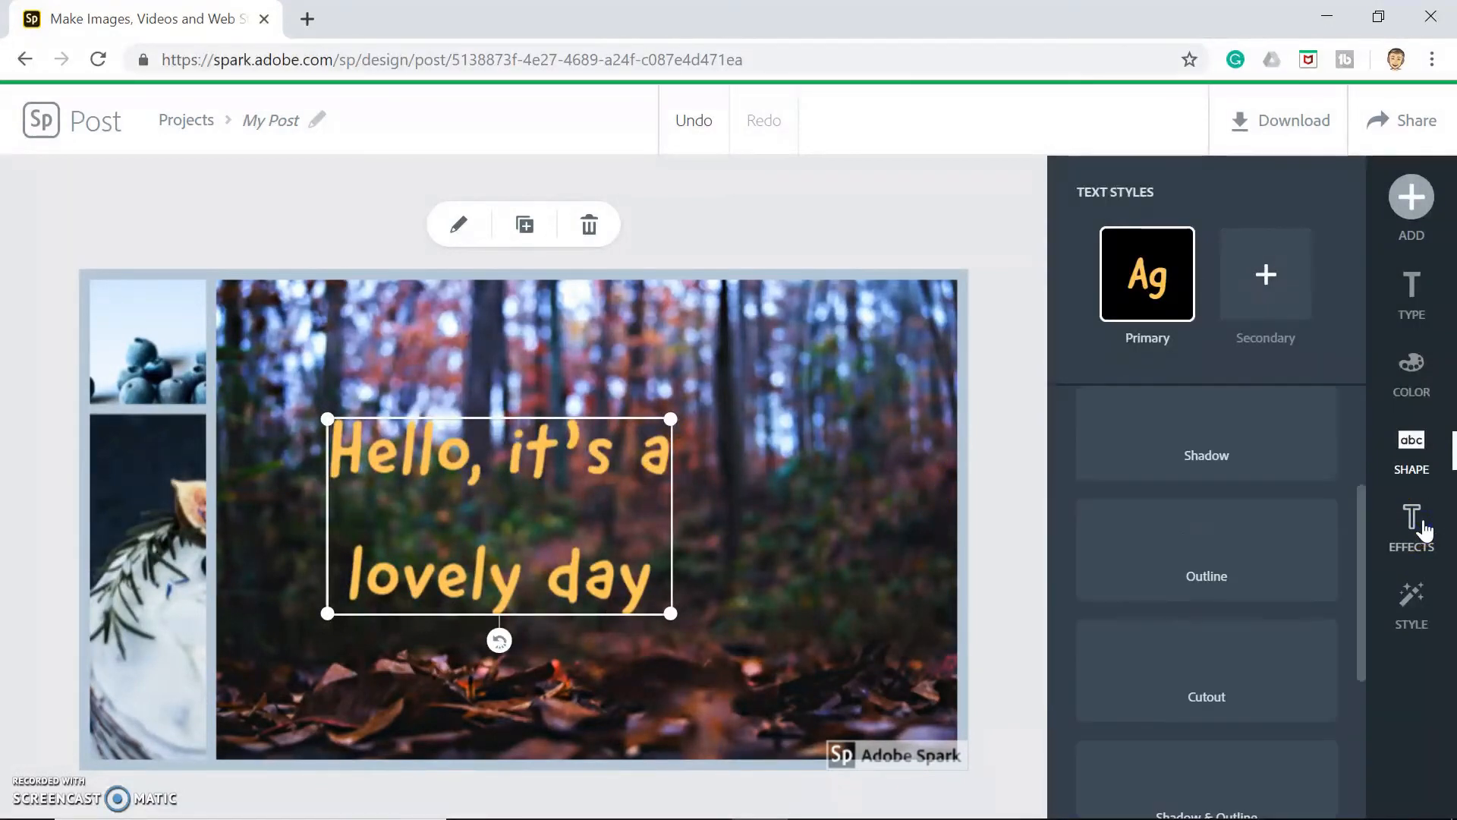
{"action": "left_click", "coordinate": [1254, 555]}
{"action": "scroll", "coordinate": [1254, 556], "scroll_direction": "up", "scroll_amount": 3}
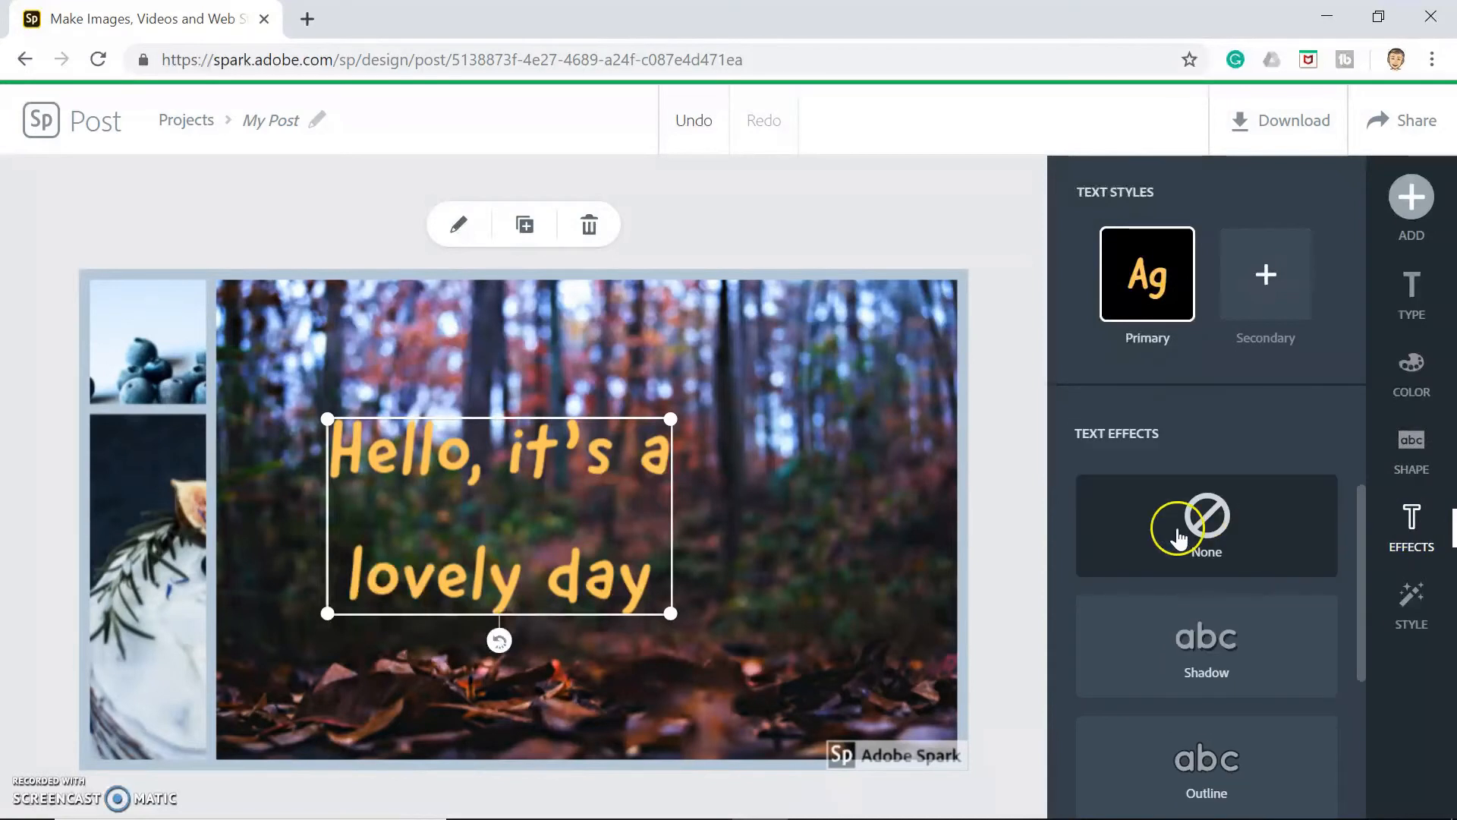
{"action": "scroll", "coordinate": [1234, 610], "scroll_direction": "down", "scroll_amount": 1}
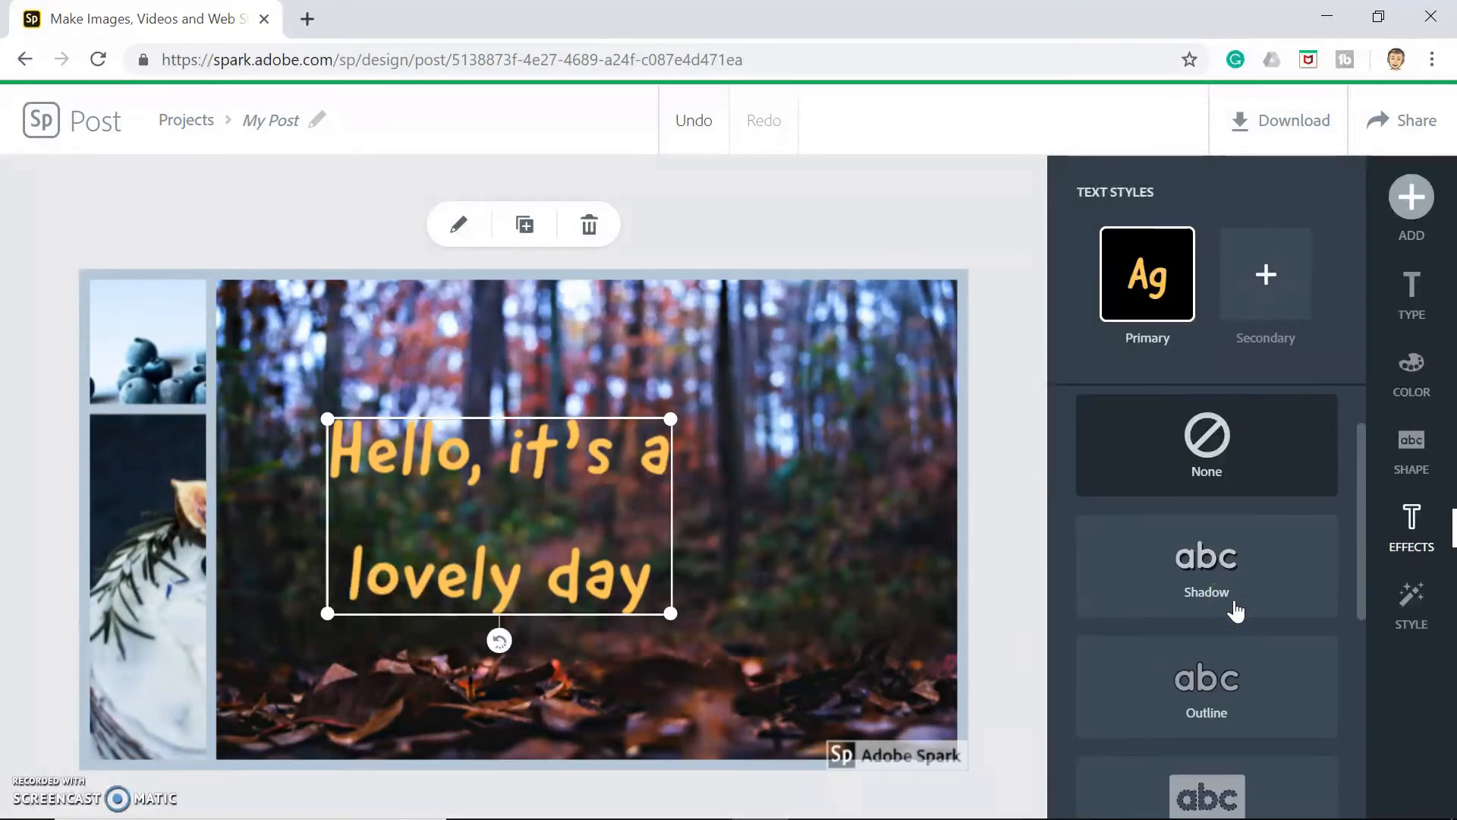
{"action": "left_click", "coordinate": [1195, 592]}
{"action": "left_click", "coordinate": [1142, 573]}
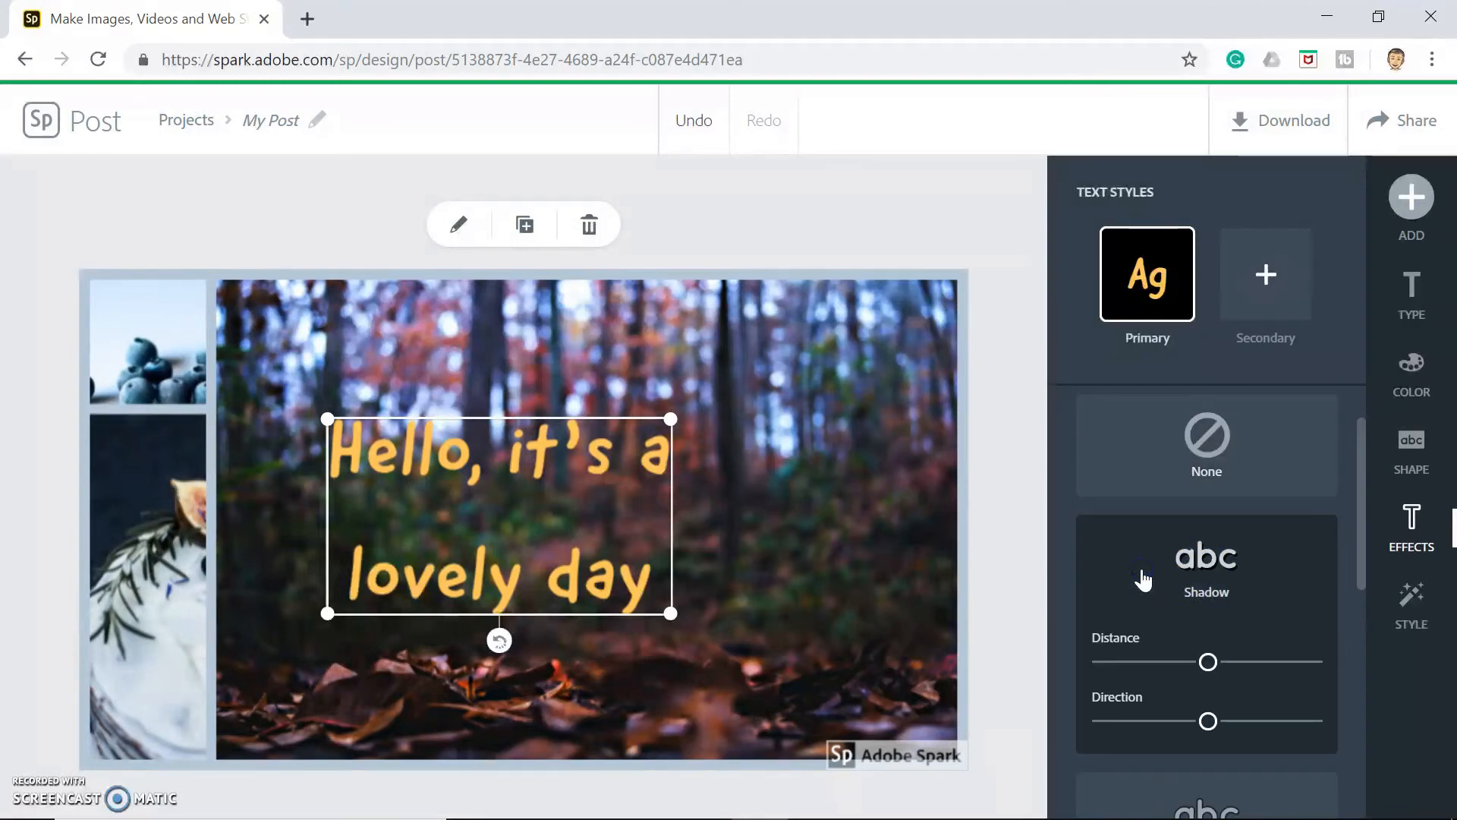
{"action": "mouse_move", "coordinate": [670, 612]}
{"action": "left_mouse_down"}
{"action": "mouse_move", "coordinate": [686, 647]}
{"action": "mouse_move", "coordinate": [648, 604]}
{"action": "left_mouse_up"}
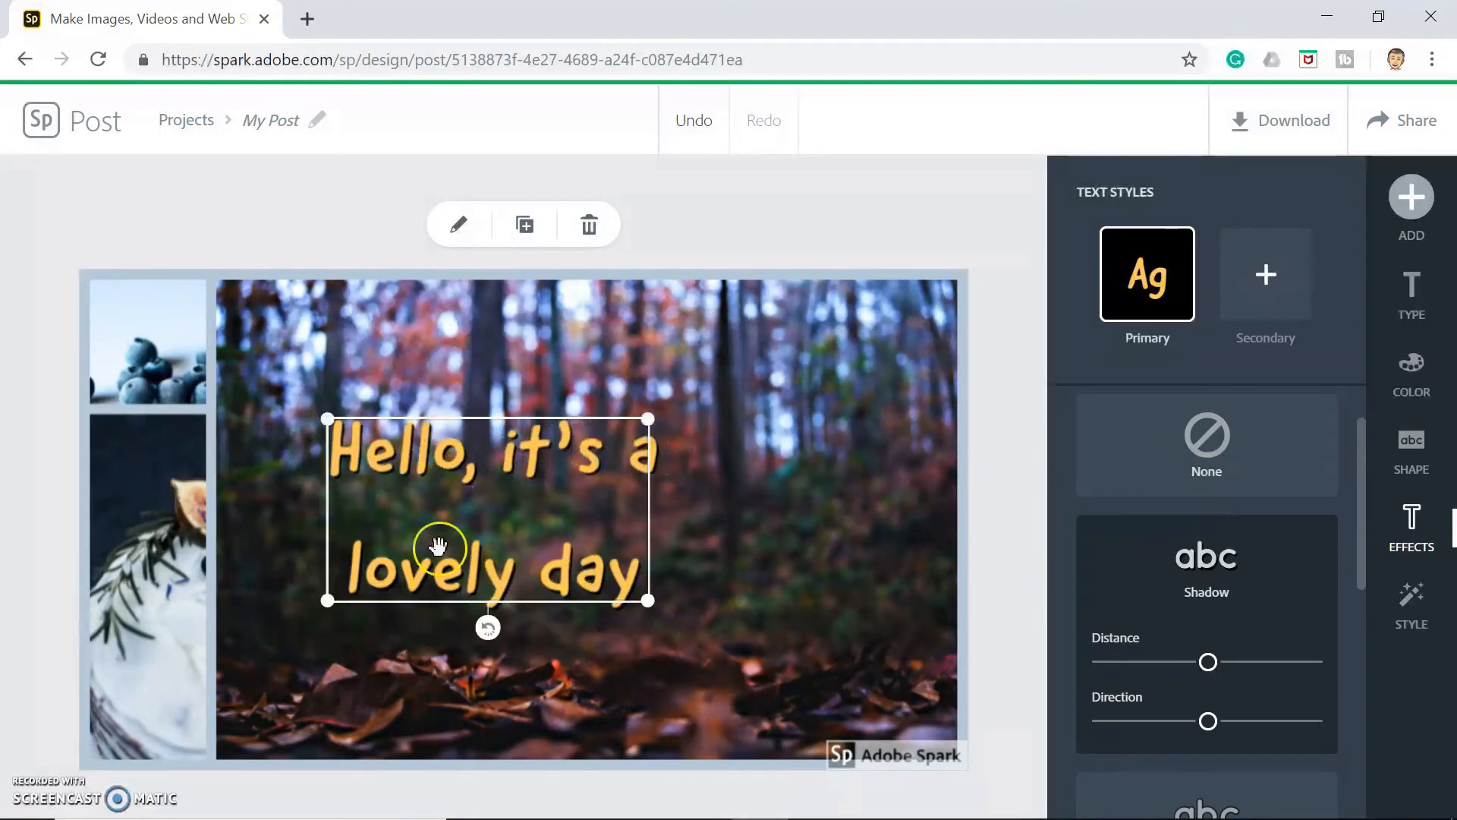
{"action": "left_click_drag", "start_coordinate": [1208, 667], "coordinate": [1294, 675]}
{"action": "mouse_move", "coordinate": [1208, 720]}
{"action": "left_mouse_down"}
{"action": "mouse_move", "coordinate": [1290, 730]}
{"action": "mouse_move", "coordinate": [1122, 751]}
{"action": "mouse_move", "coordinate": [1129, 725]}
{"action": "mouse_move", "coordinate": [1226, 738]}
{"action": "left_mouse_up"}
Apply the Outline effect to the greeting and enlarge the text slightly
{"action": "scroll", "coordinate": [1148, 709], "scroll_direction": "down", "scroll_amount": 3}
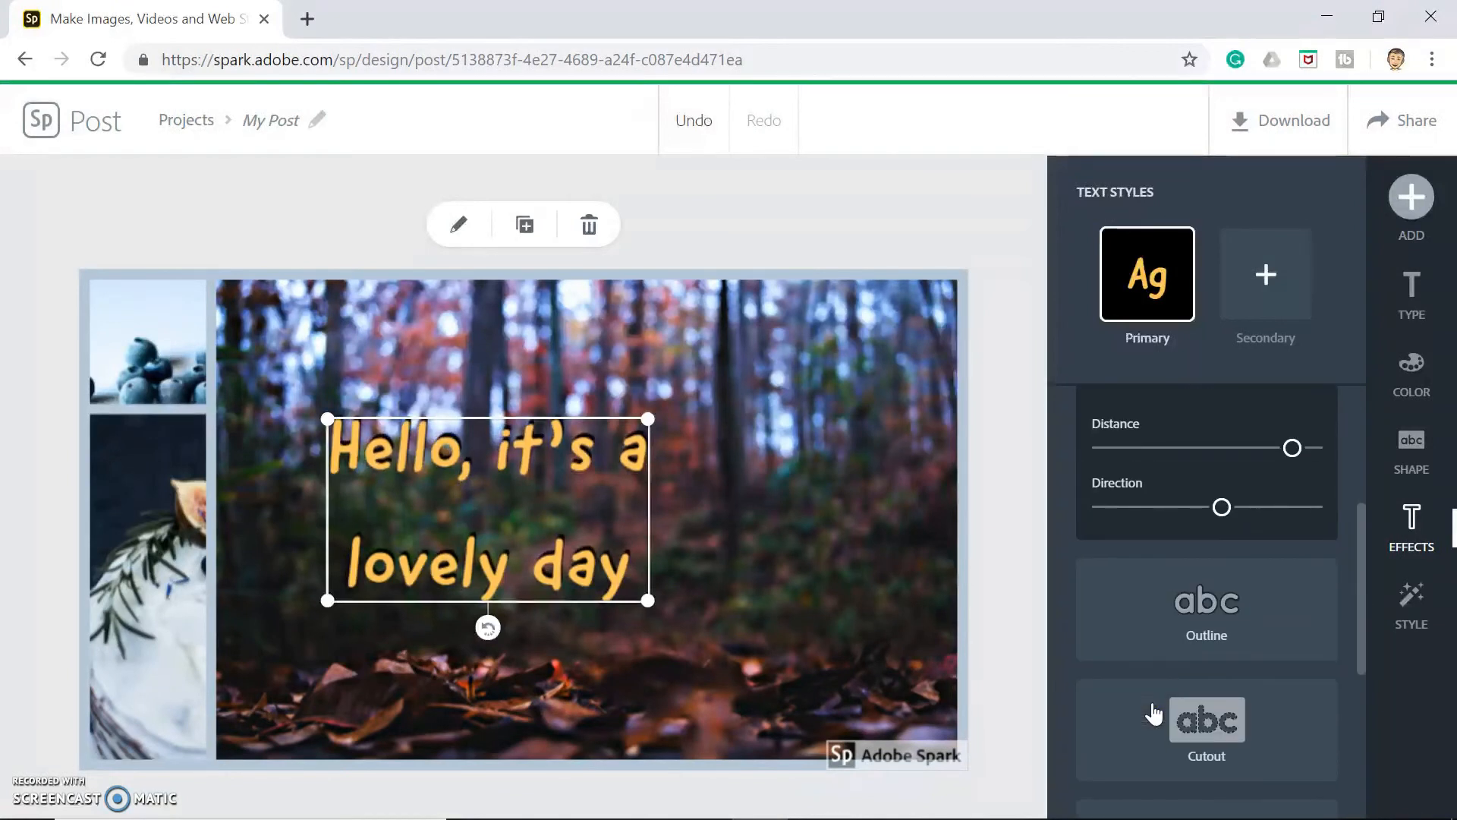
{"action": "left_click", "coordinate": [1156, 621]}
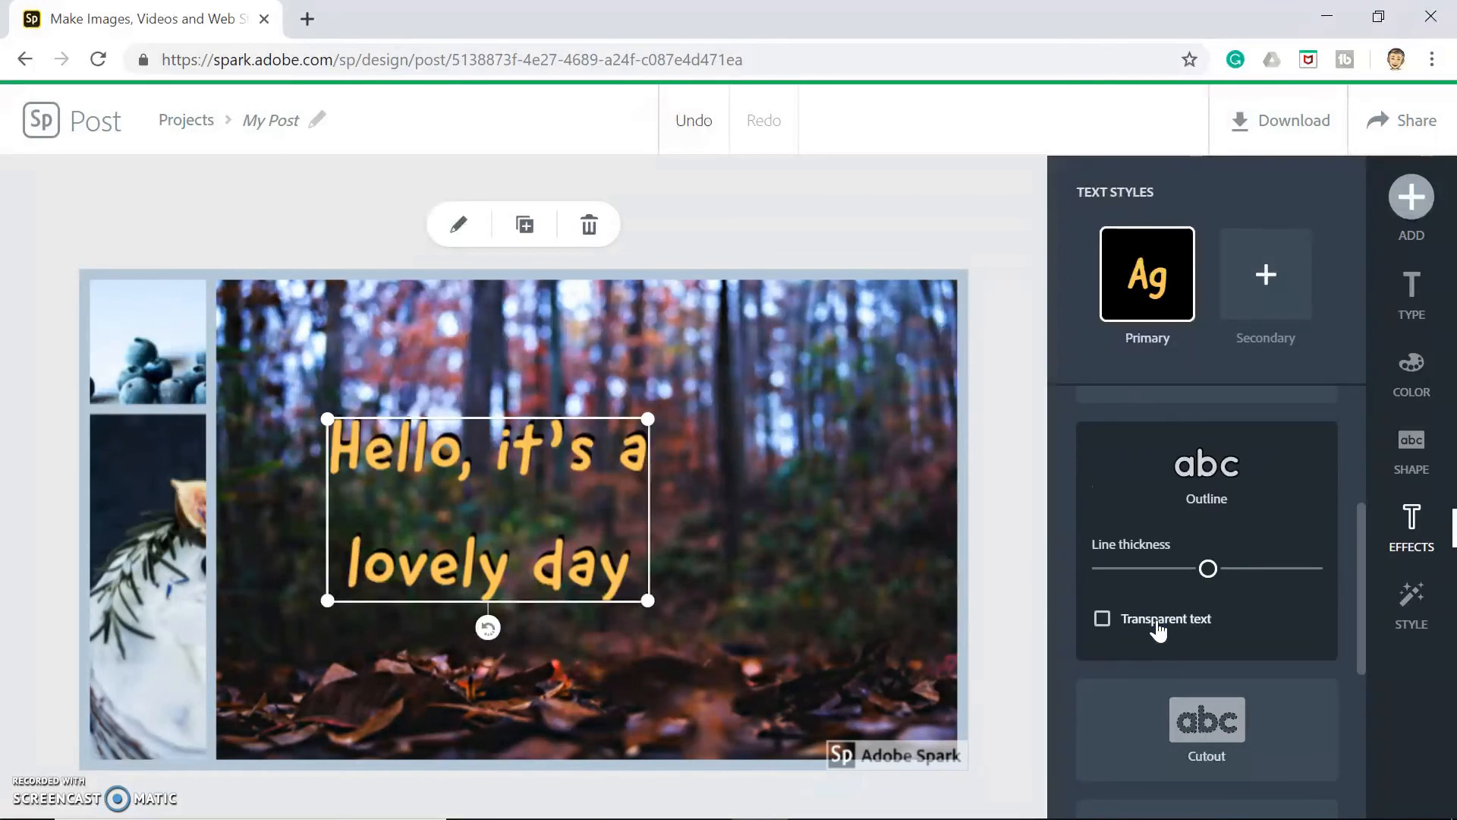
{"action": "left_click_drag", "start_coordinate": [665, 617], "coordinate": [668, 612]}
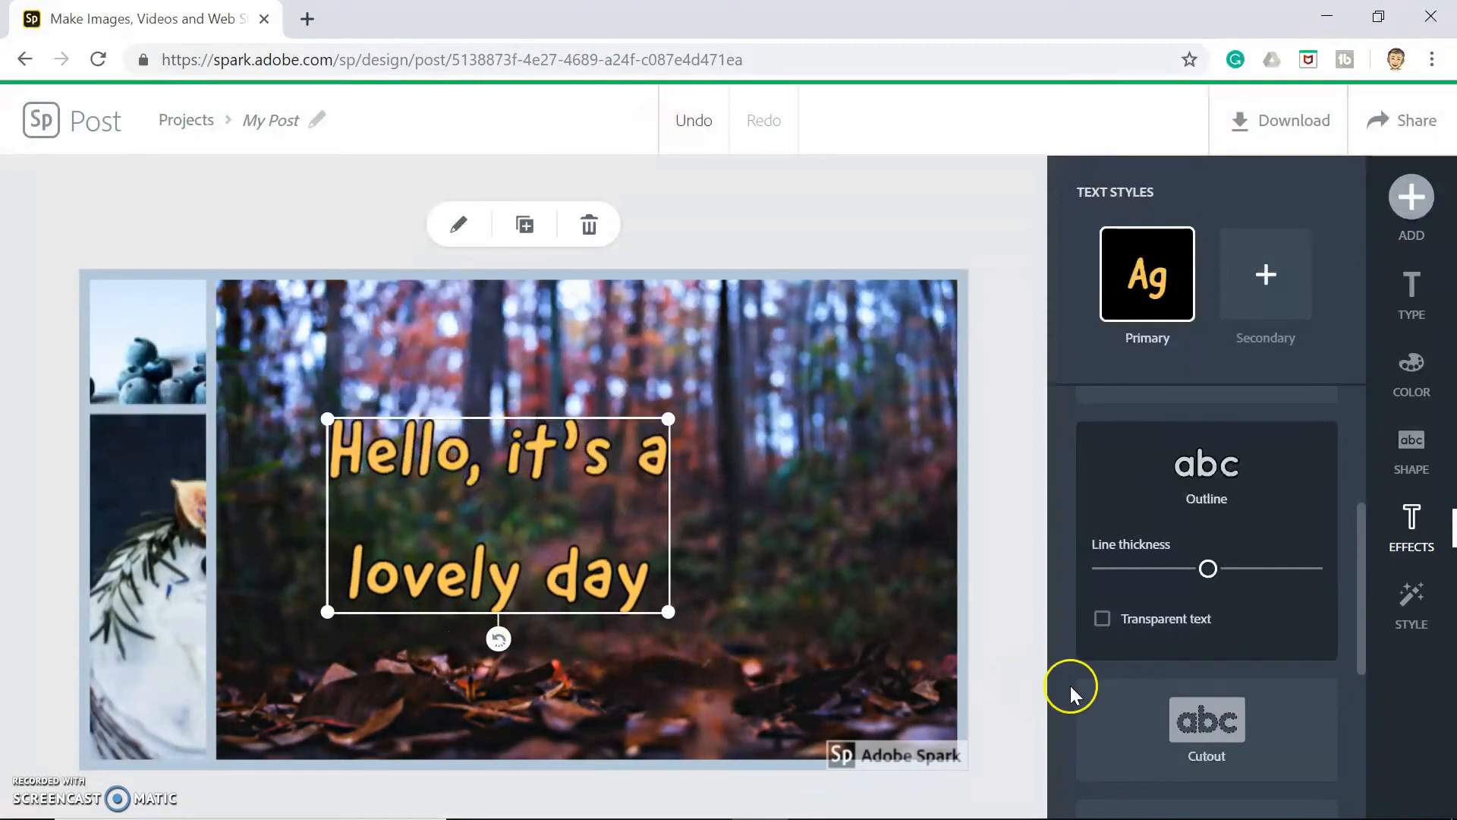
Try transparent text on the outlined greeting while resizing it slightly, and switch the option back off
{"action": "left_click", "coordinate": [1103, 621]}
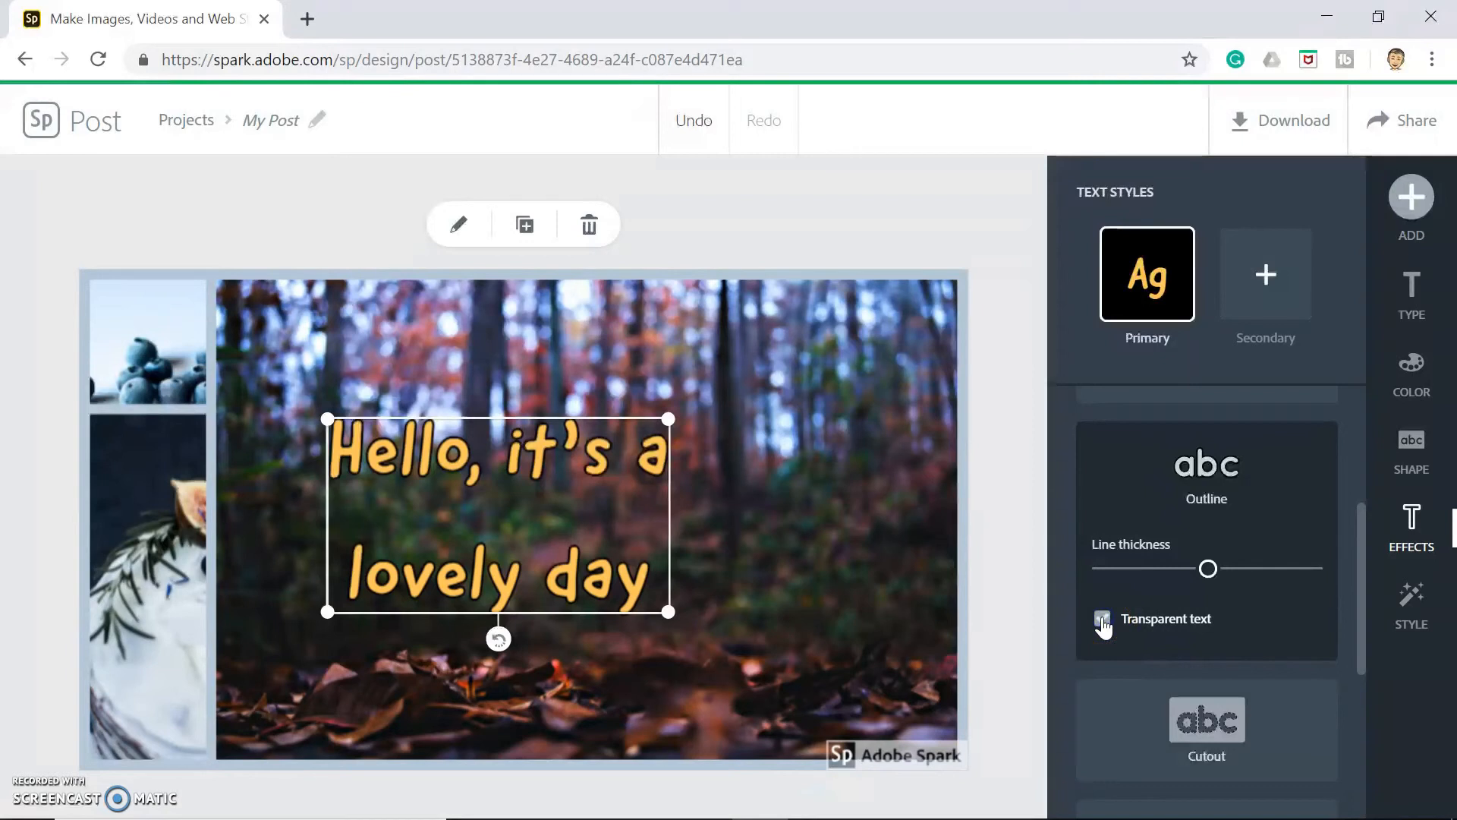
{"action": "left_click", "coordinate": [668, 610]}
{"action": "left_click_drag", "start_coordinate": [679, 621], "coordinate": [678, 619]}
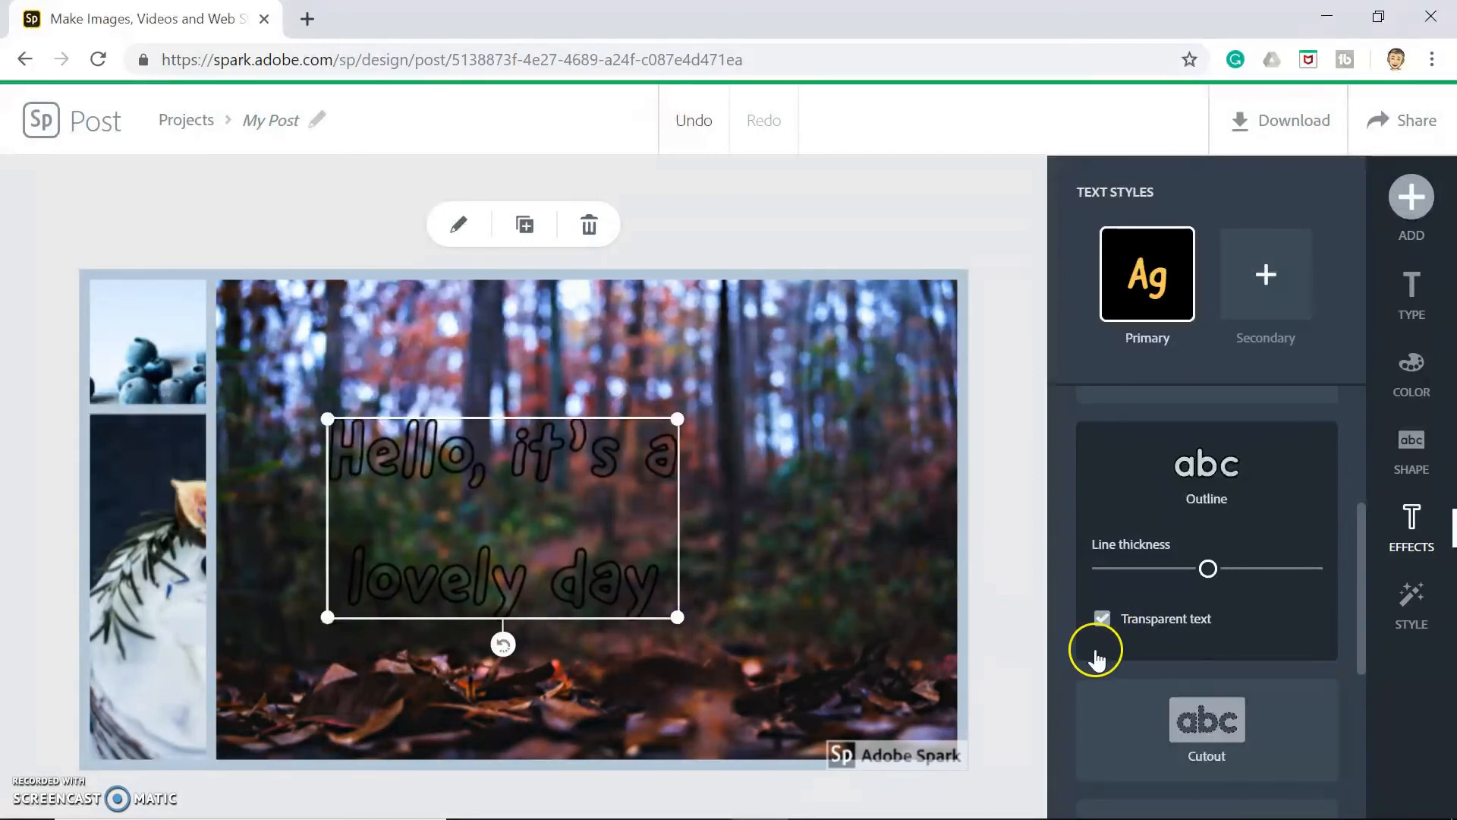
{"action": "left_click", "coordinate": [1105, 621]}
Thicken the greeting's outline and look over the other text effects
{"action": "left_click_drag", "start_coordinate": [1205, 569], "coordinate": [1256, 581]}
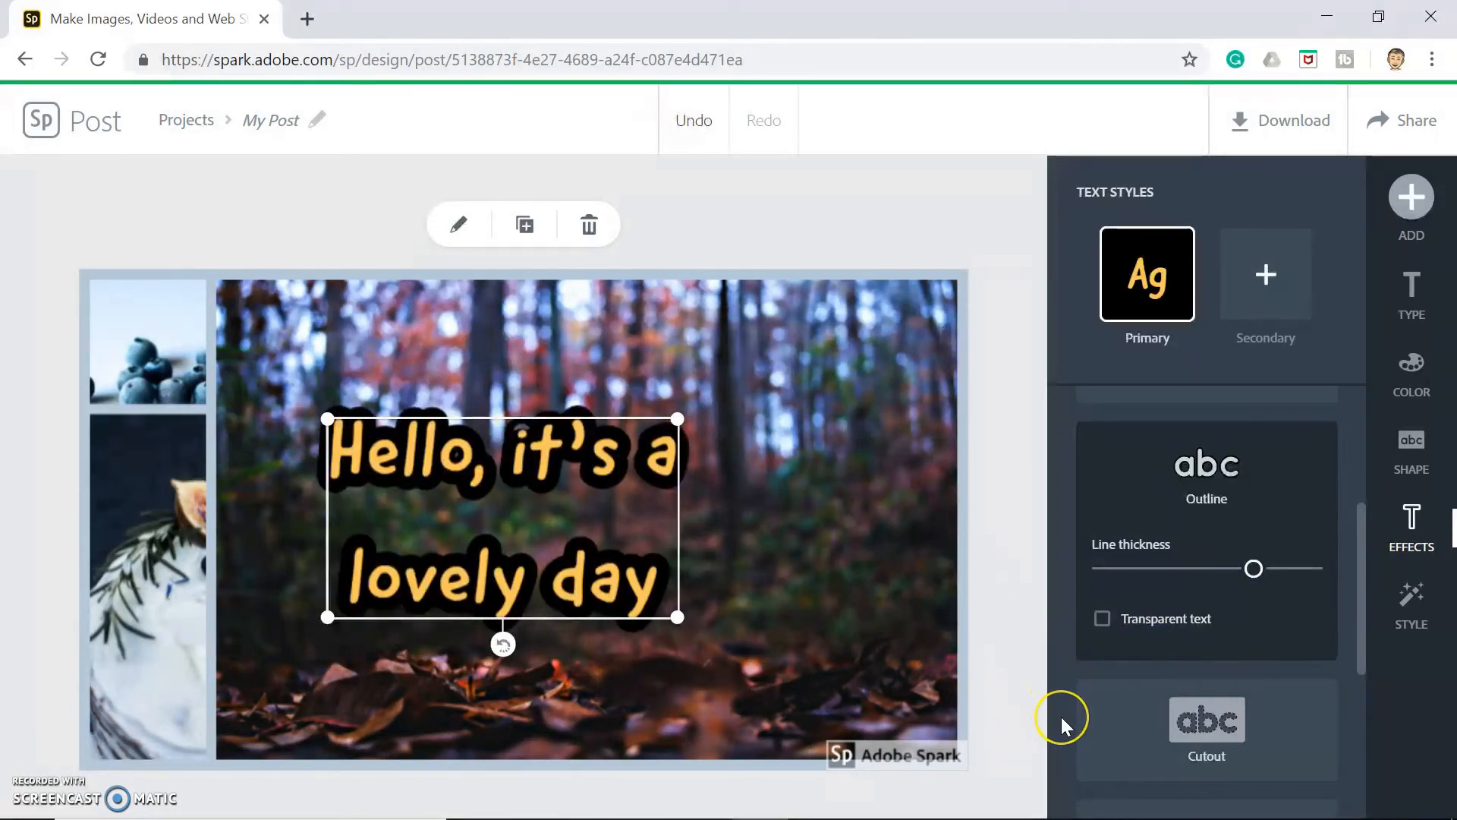
{"action": "scroll", "coordinate": [1060, 716], "scroll_direction": "down", "scroll_amount": 5}
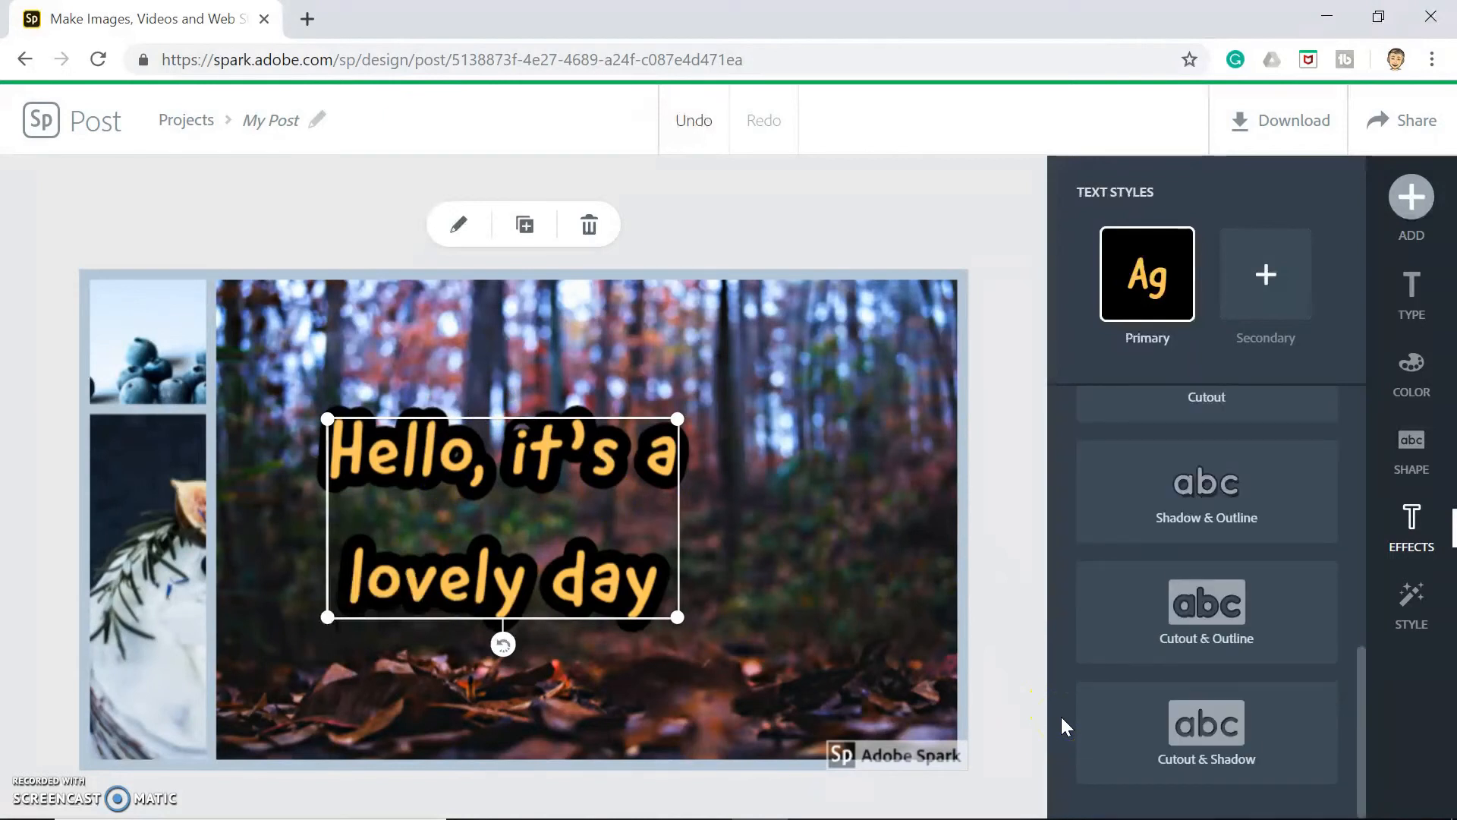
{"action": "scroll", "coordinate": [1245, 595], "scroll_direction": "up", "scroll_amount": 5}
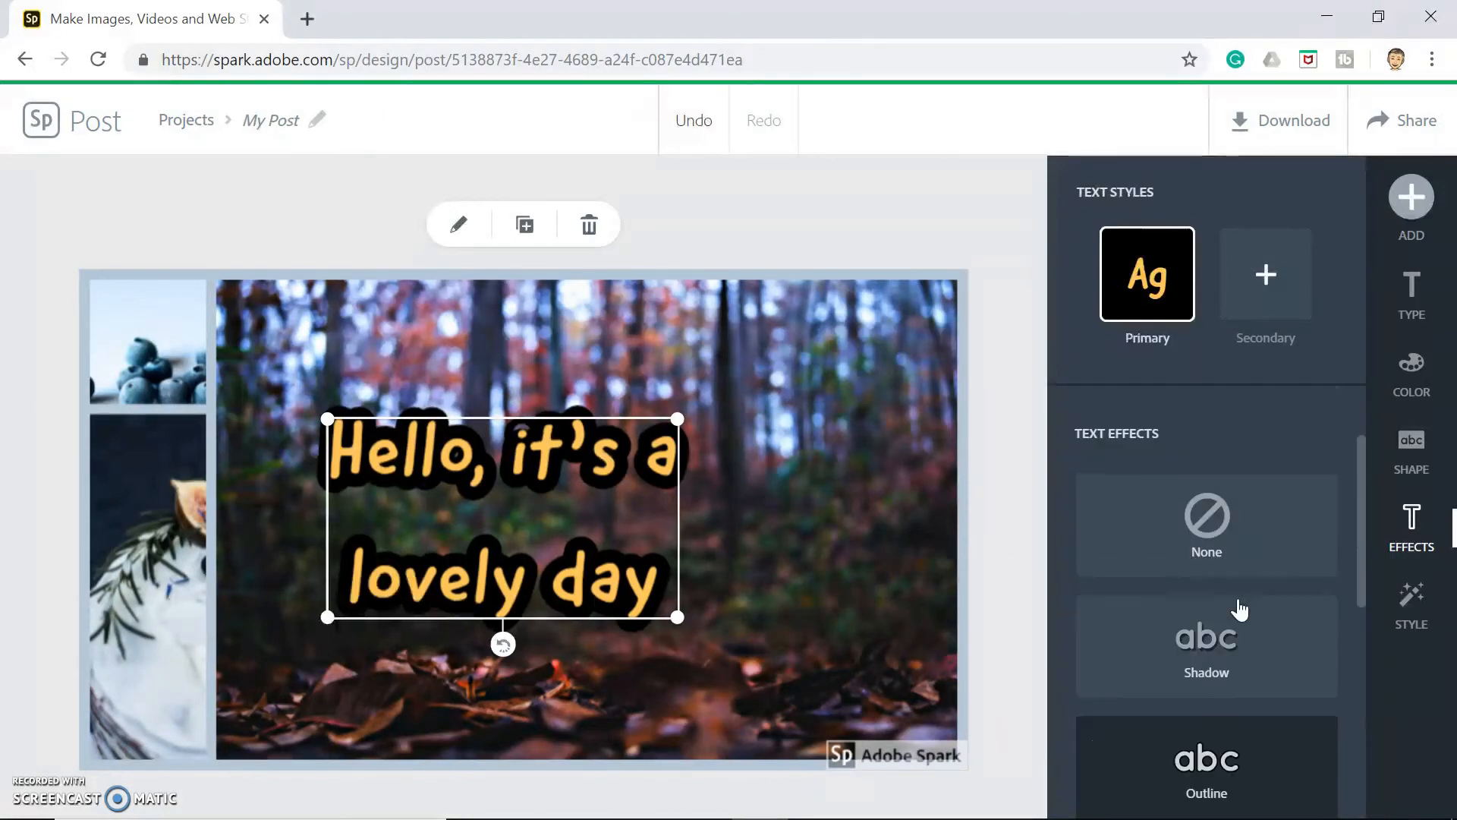
Apply a suggested style that gives the greeting black all-caps Stencil lettering with a white contour
{"action": "left_click", "coordinate": [1302, 586]}
{"action": "left_click", "coordinate": [1405, 603]}
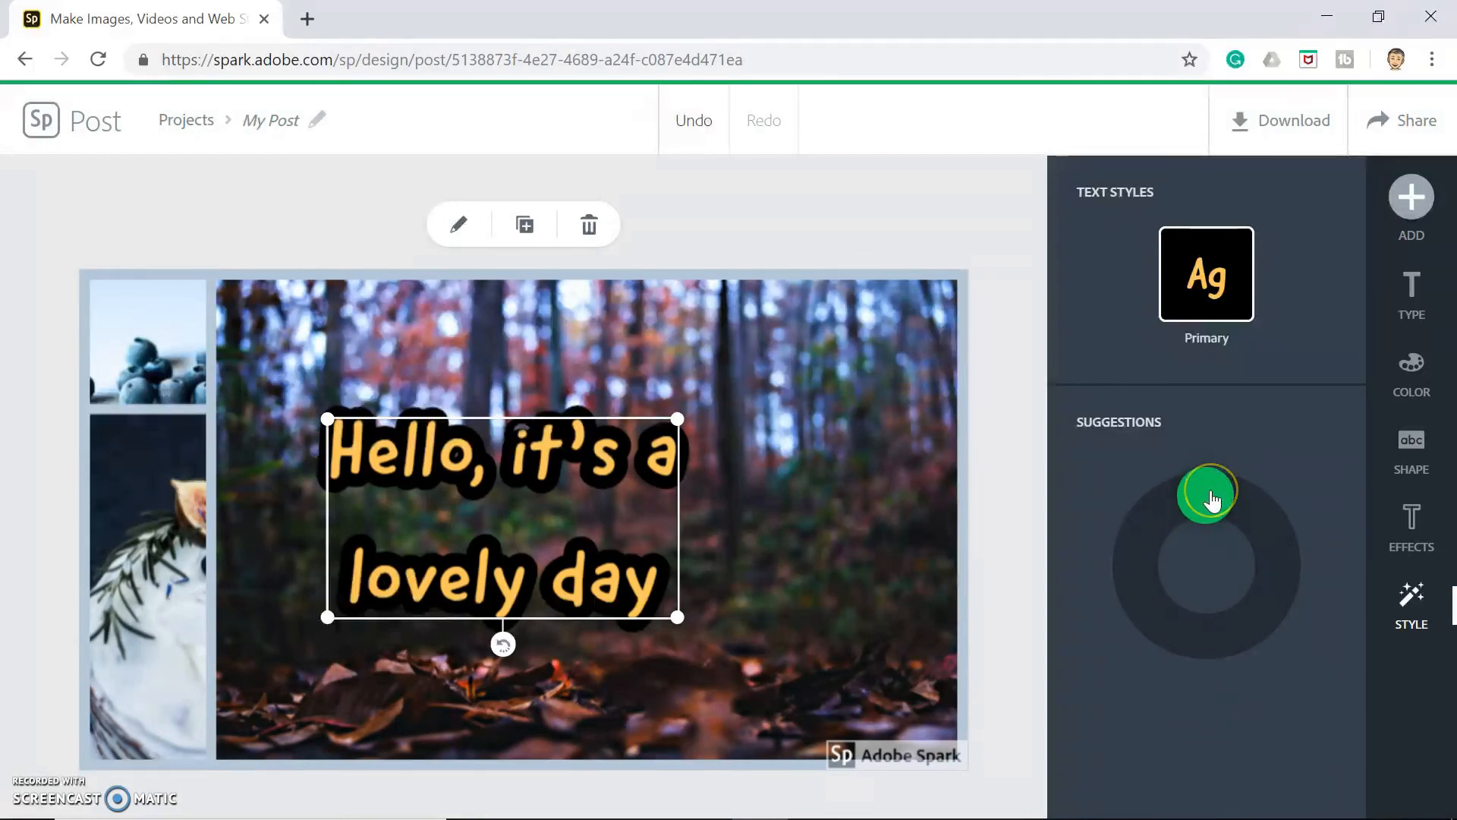
{"action": "left_click_drag", "start_coordinate": [1210, 501], "coordinate": [1171, 638]}
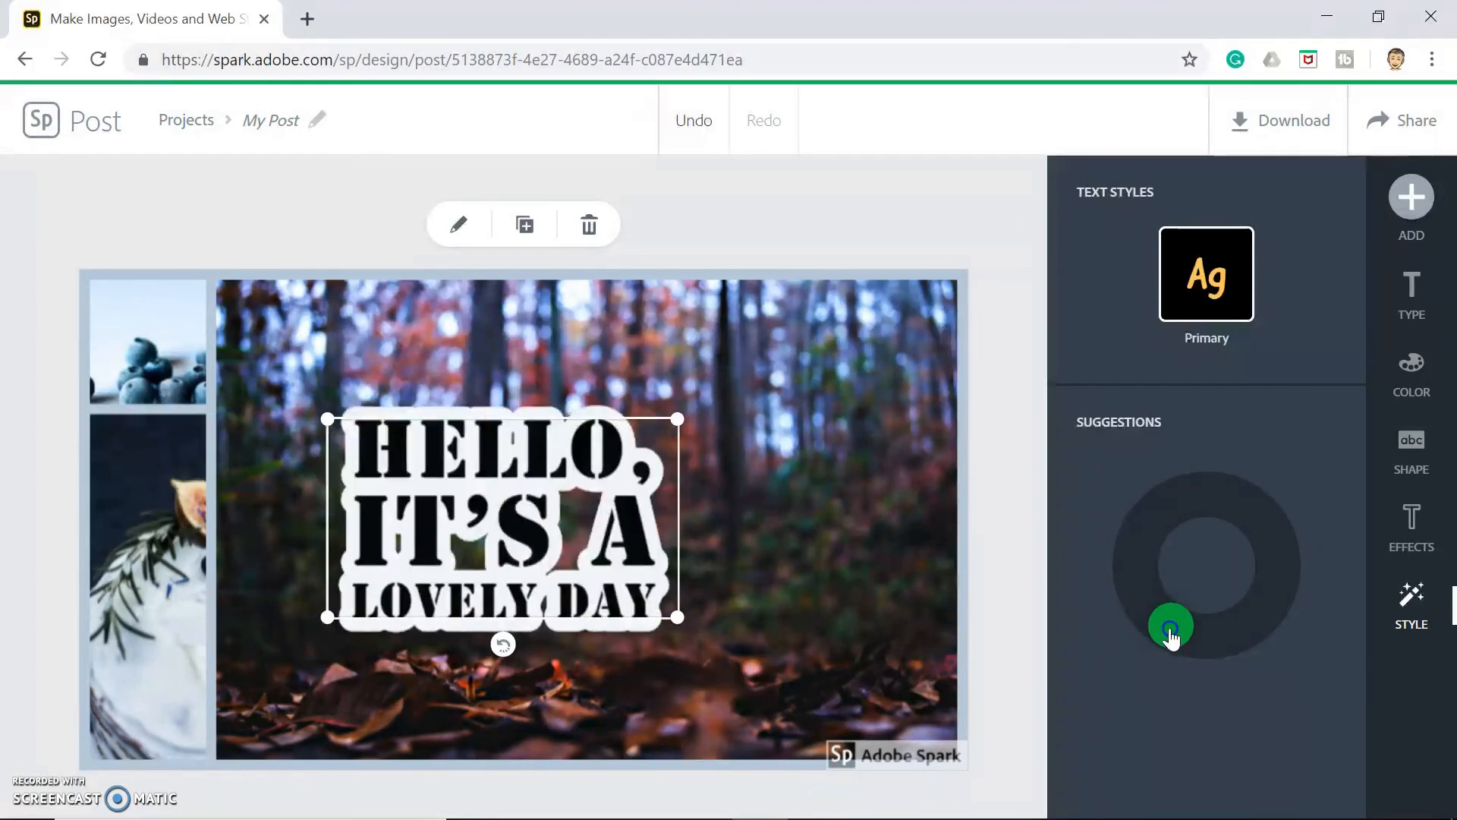
Enlarge the restyled greeting slightly and leave the design for the Projects page
{"action": "left_click", "coordinate": [717, 635]}
{"action": "left_click", "coordinate": [611, 628]}
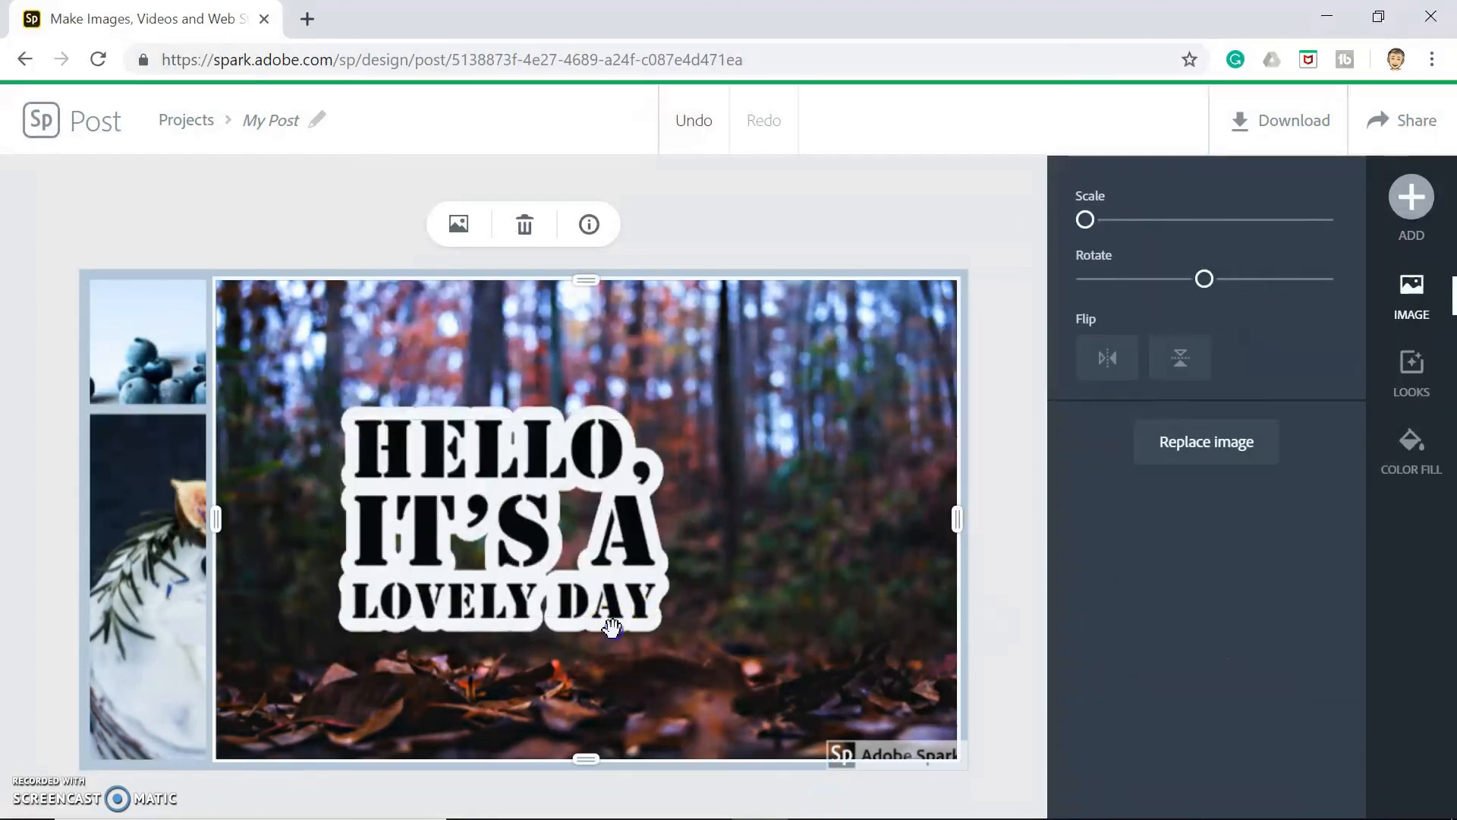
{"action": "left_click_drag", "start_coordinate": [676, 618], "coordinate": [703, 665]}
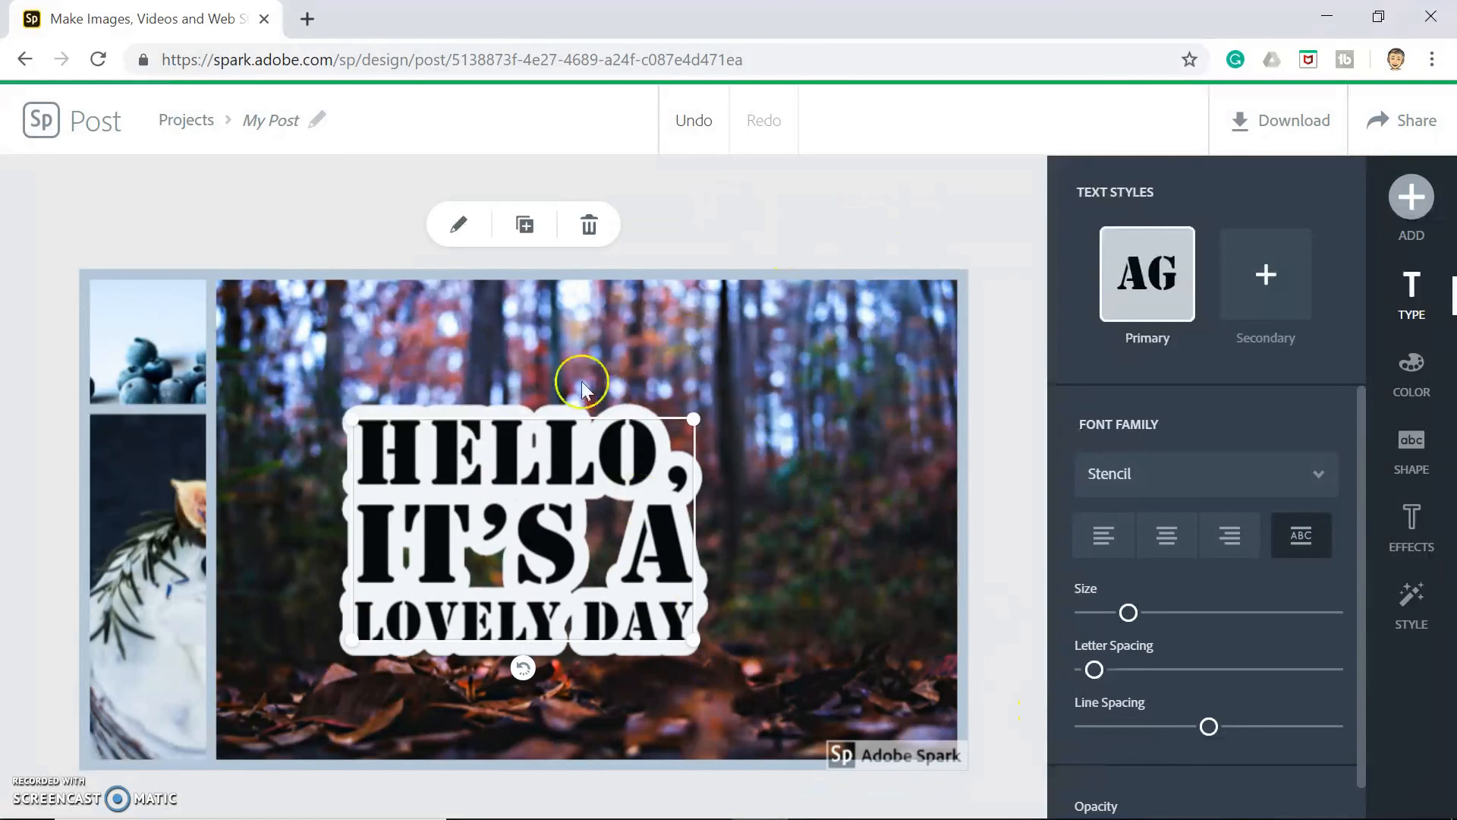
{"action": "left_click", "coordinate": [41, 120]}
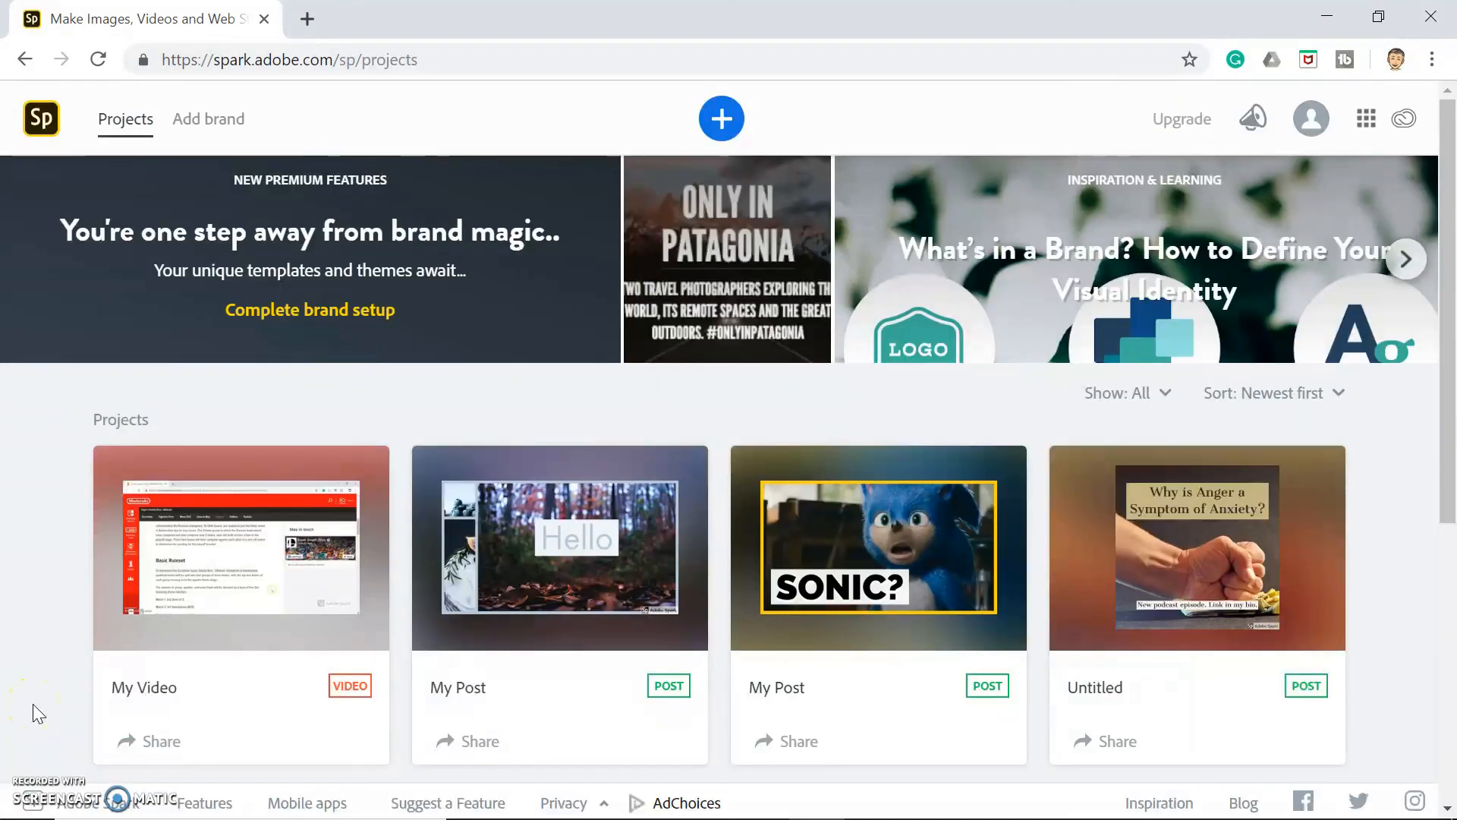